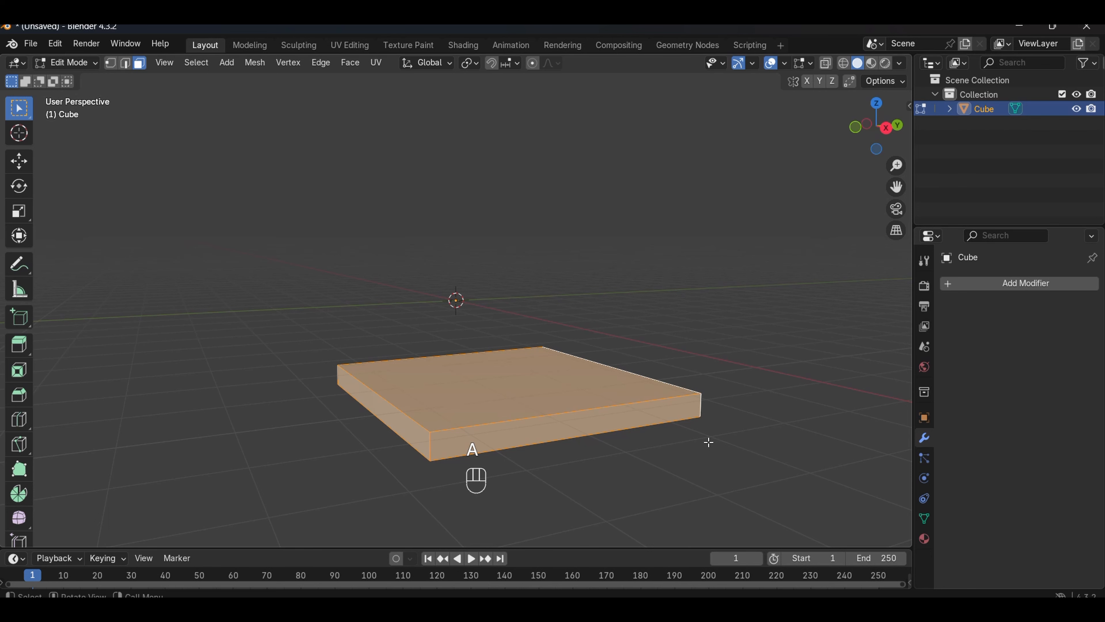
- Raise the whole slab about 2.25 m along the Z axis
{"action": "key", "text": "g"}
{"action": "key", "text": "z"}
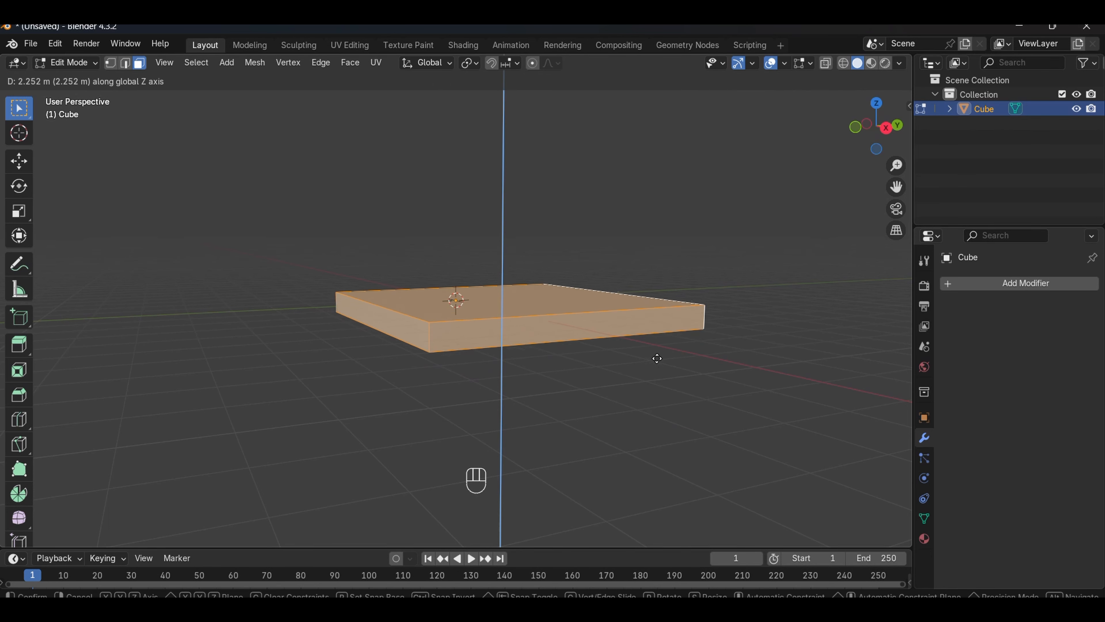
{"action": "left_click", "coordinate": [657, 358]}
- Extrude two adjacent side faces of the slab outward, including the shared corner, to form narrow border strips
{"action": "middle_click_drag", "start_coordinate": [638, 407], "coordinate": [365, 414]}
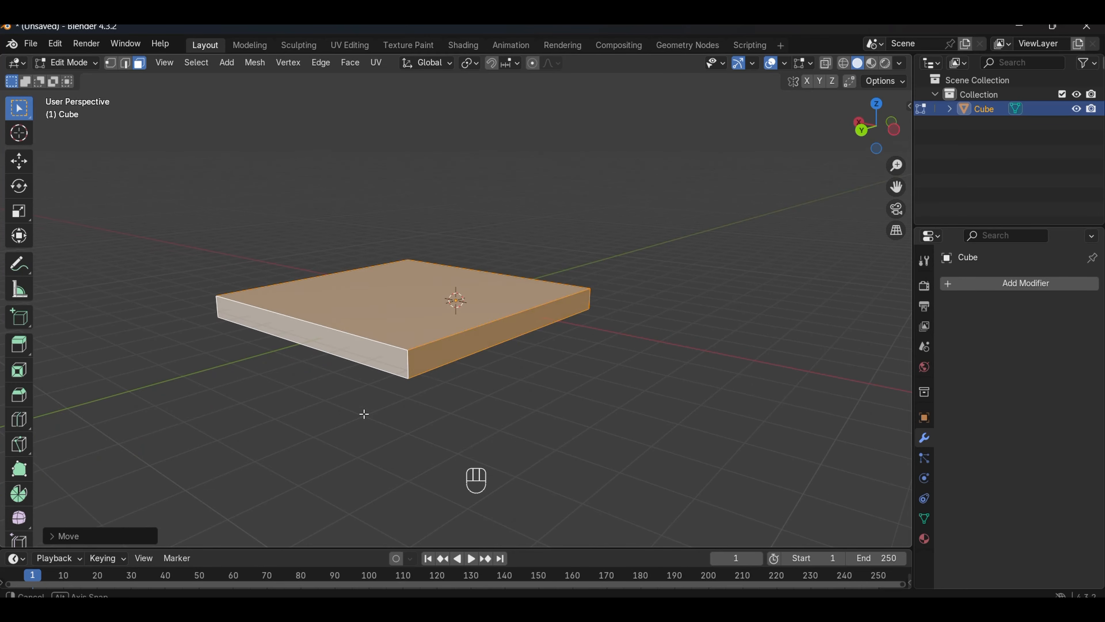
{"action": "key", "text": "ctrl+z"}
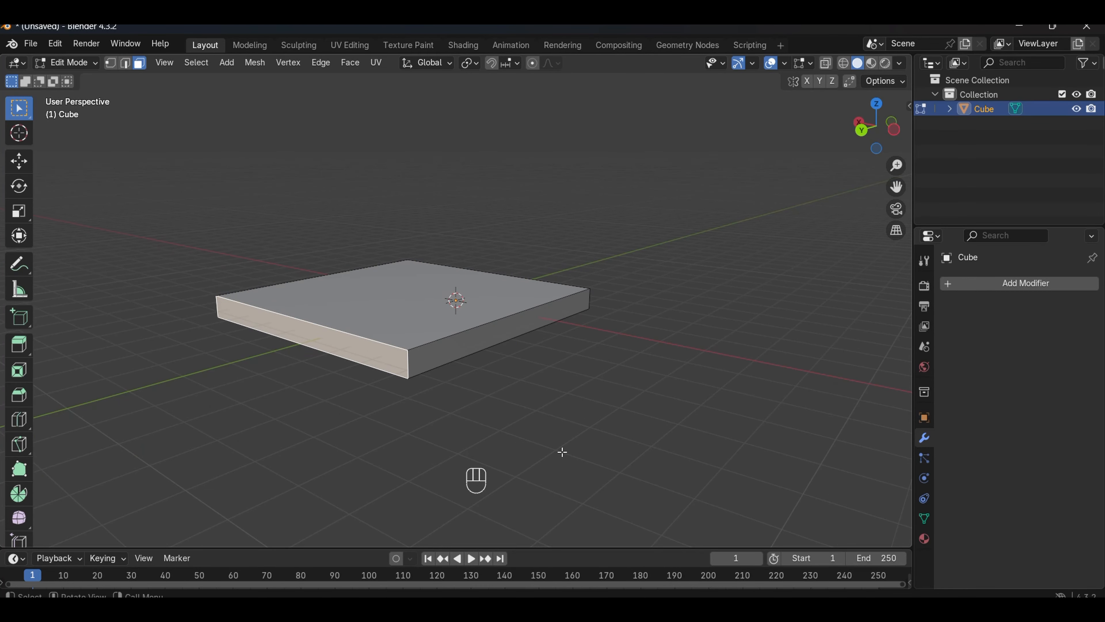
{"action": "key", "text": "e"}
{"action": "left_click", "coordinate": [552, 425]}
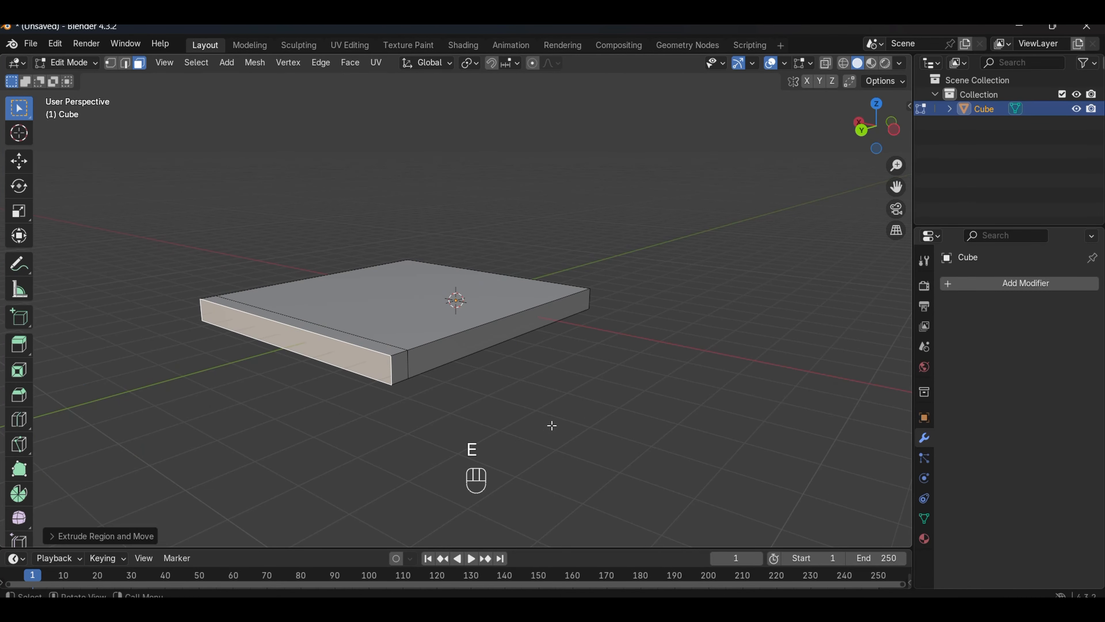
{"action": "left_click", "coordinate": [486, 339]}
{"action": "left_click", "coordinate": [397, 374], "text": "shift"}
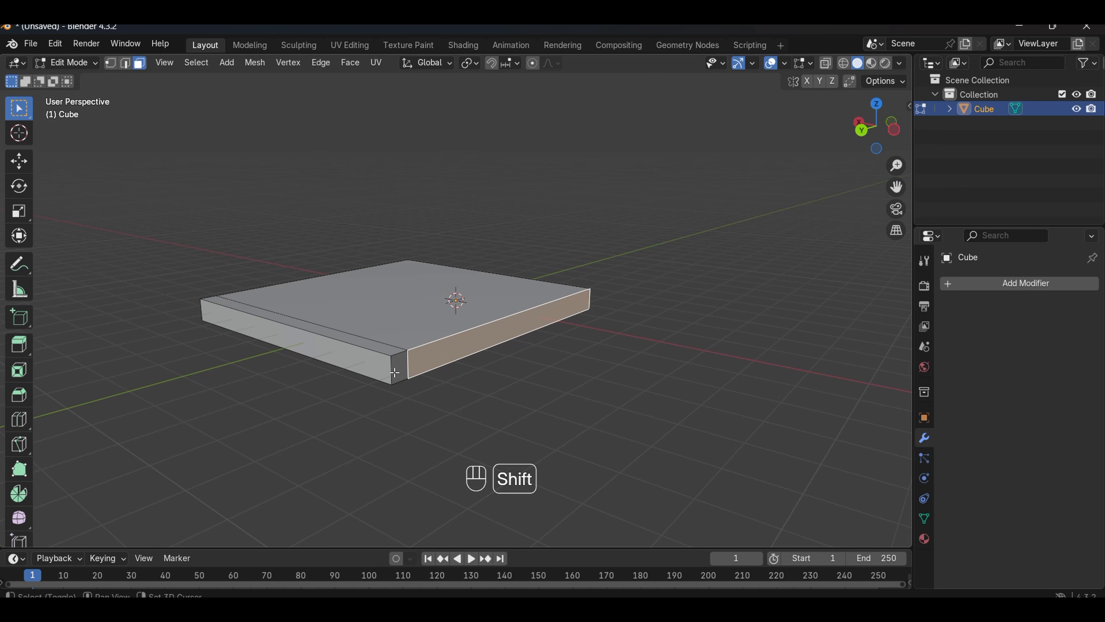
{"action": "middle_click_drag", "start_coordinate": [562, 444], "coordinate": [552, 249]}
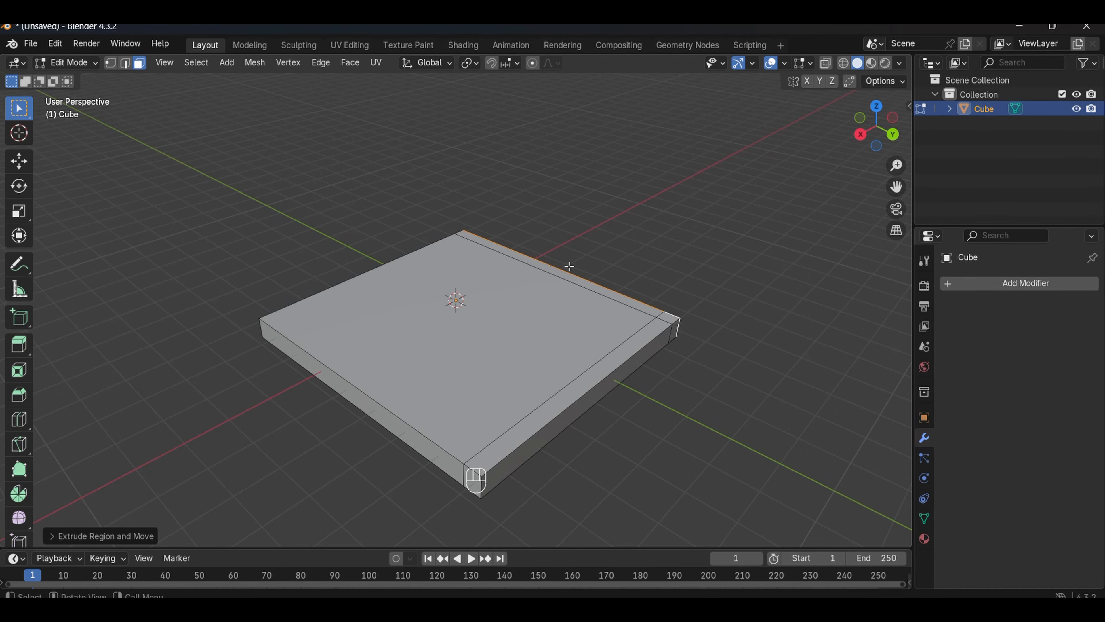
- Extrude the top faces of the two border strips upward into low walls and inset the wall tops slightly
{"action": "left_click", "coordinate": [567, 275]}
{"action": "left_click", "coordinate": [664, 316], "text": "shift"}
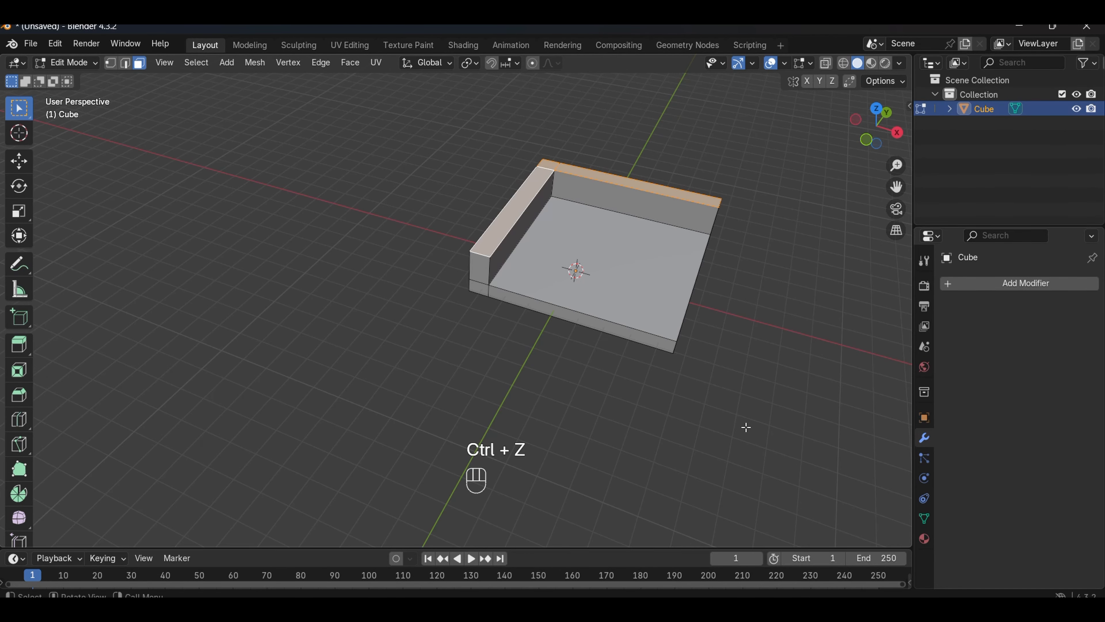
{"action": "key", "text": "i"}
{"action": "left_click", "coordinate": [744, 425]}
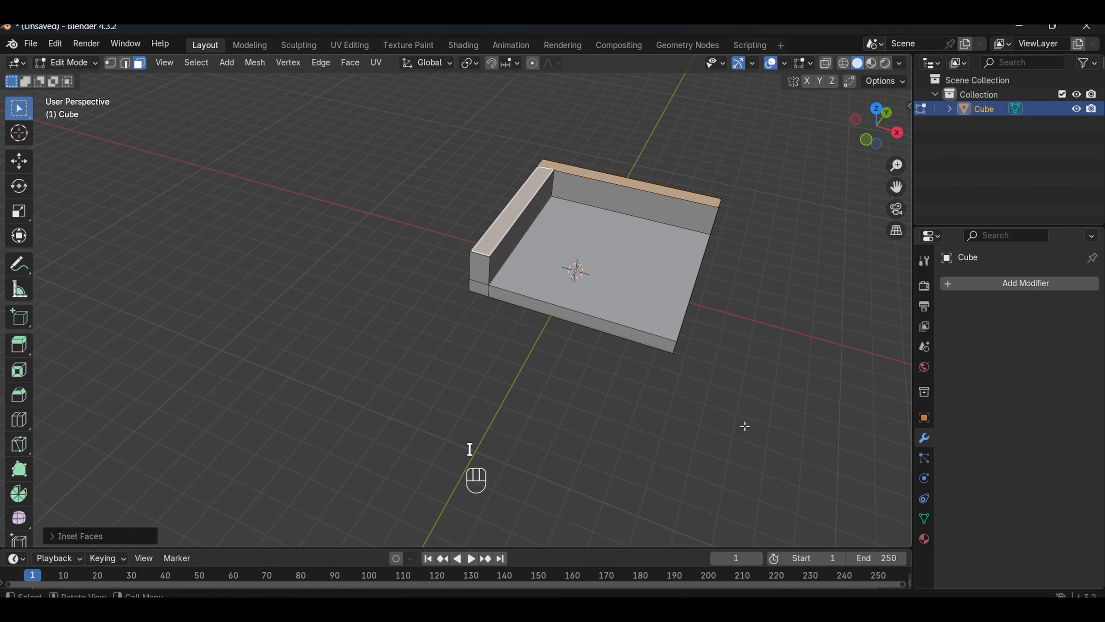
- Extend the walls upward with a recessed middle section and a slightly wider upper section about 1.5 m high
{"action": "key", "text": "e"}
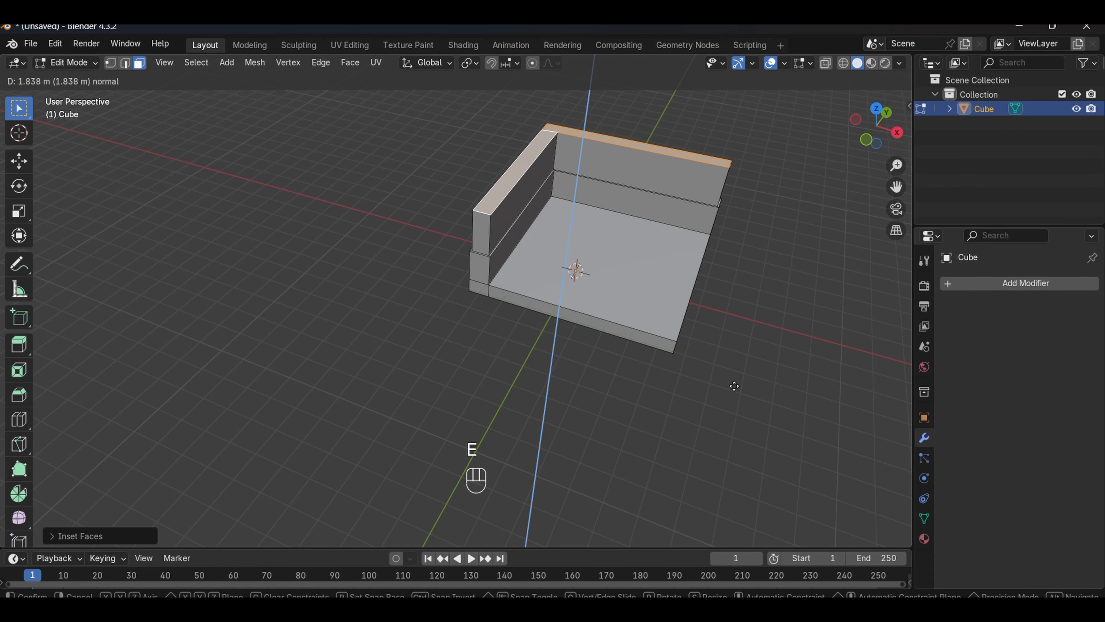
{"action": "key", "text": "s"}
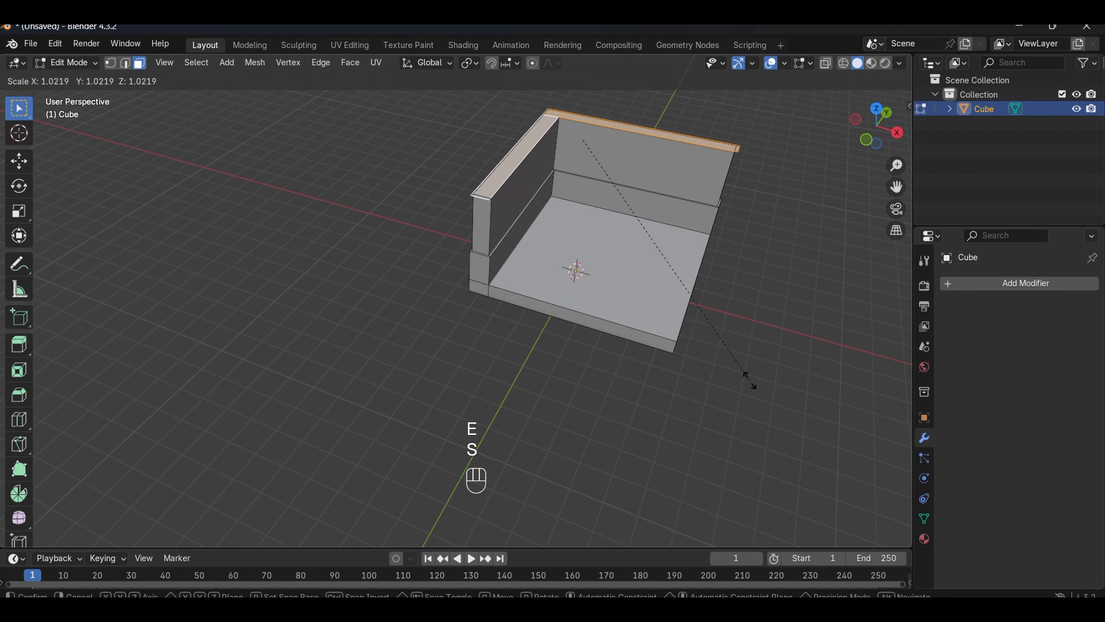
{"action": "left_click", "coordinate": [752, 379]}
{"action": "key", "text": "e"}
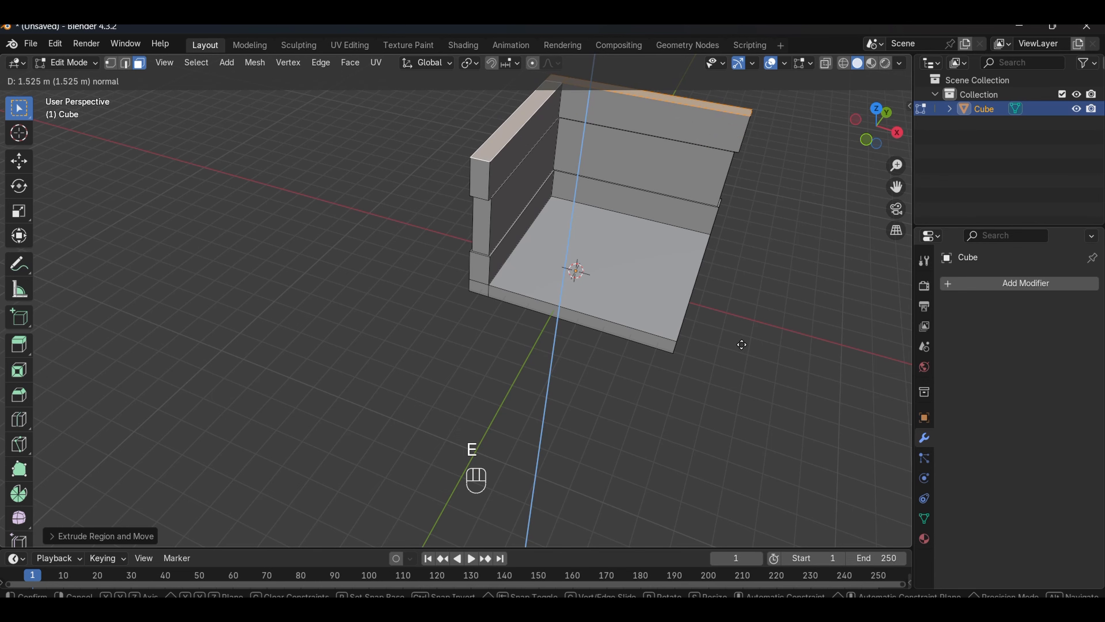
{"action": "left_click", "coordinate": [742, 345]}
{"action": "middle_click_drag", "start_coordinate": [742, 344], "coordinate": [692, 323]}
{"action": "key", "text": "Tab"}
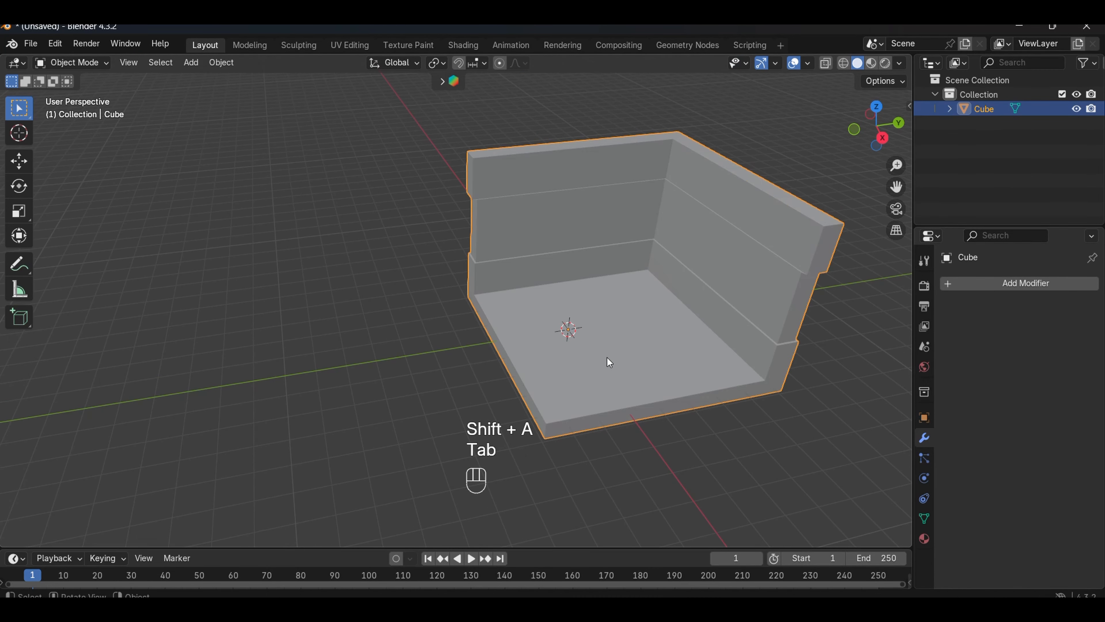
- Add a cube in Object Mode, raise it above the floor slab and scale it down uniformly
{"action": "key", "text": "shift+a"}
{"action": "mouse_move", "coordinate": [564, 321]}
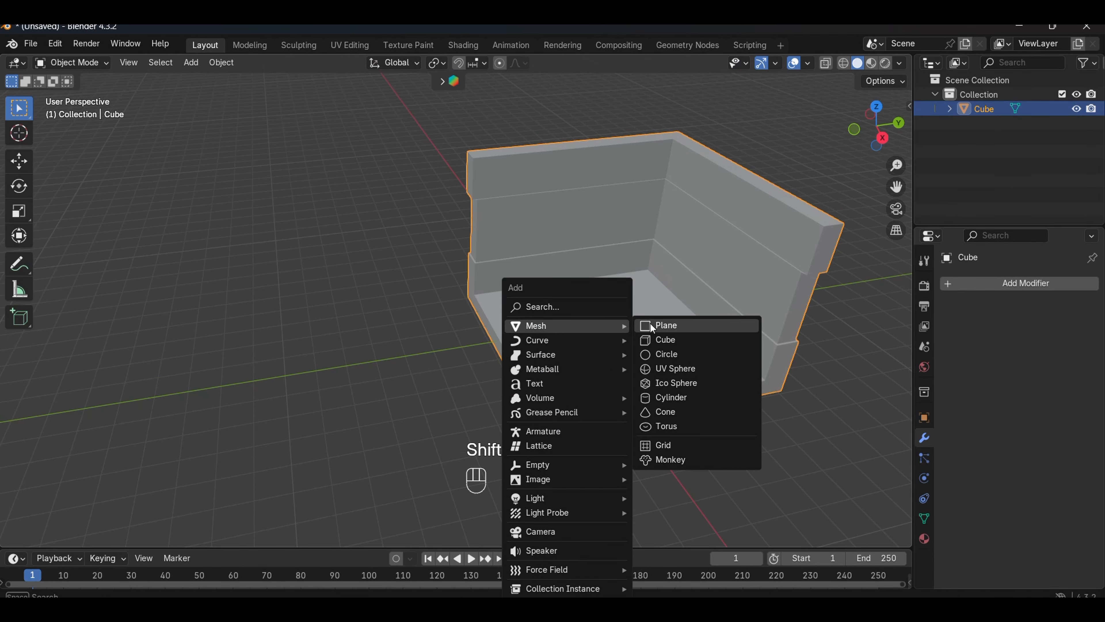
{"action": "left_click", "coordinate": [660, 338]}
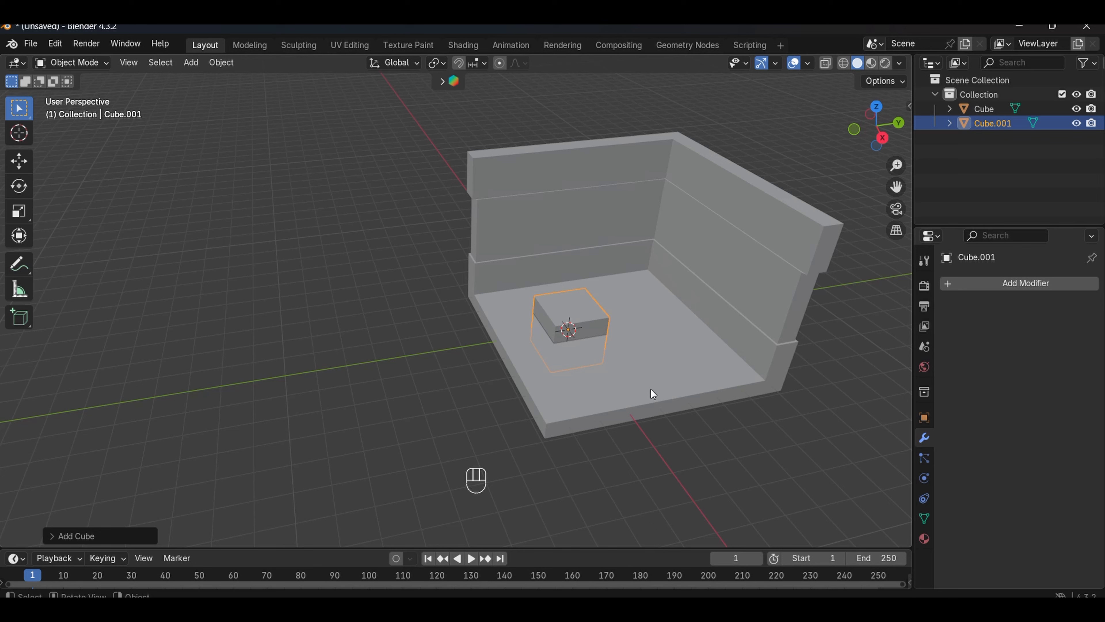
{"action": "key", "text": "g"}
{"action": "key", "text": "z"}
{"action": "left_click", "coordinate": [652, 350]}
{"action": "key", "text": "s"}
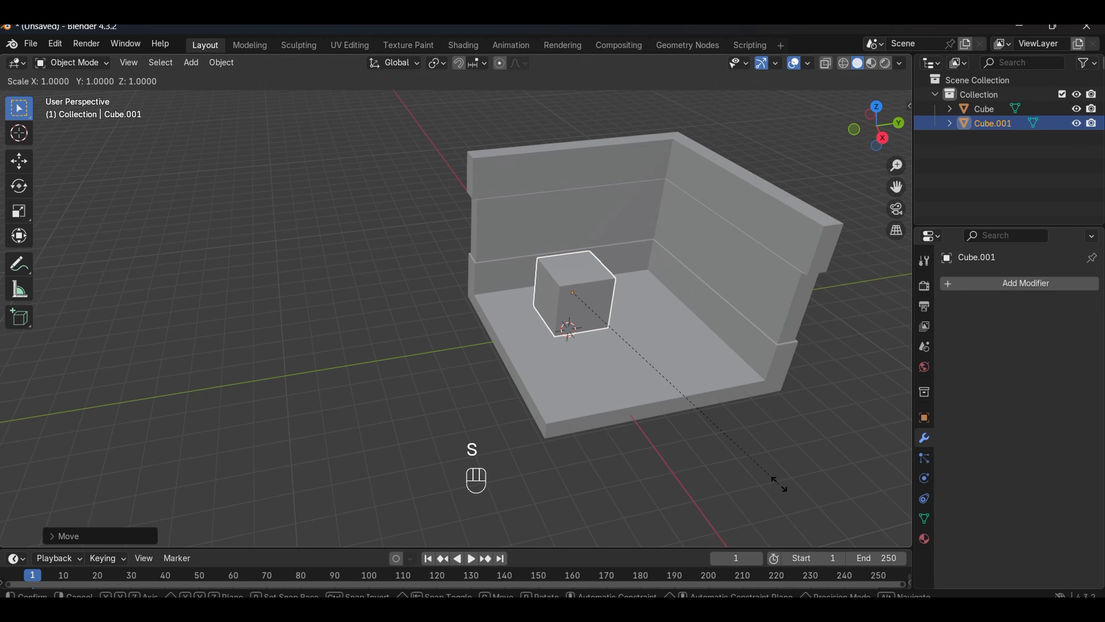
{"action": "left_click", "coordinate": [725, 437]}
- Flatten the cube along Z, stretch it along X into a floor-length plank and place it along the floor's open edge
{"action": "key", "text": "s"}
{"action": "key", "text": "z"}
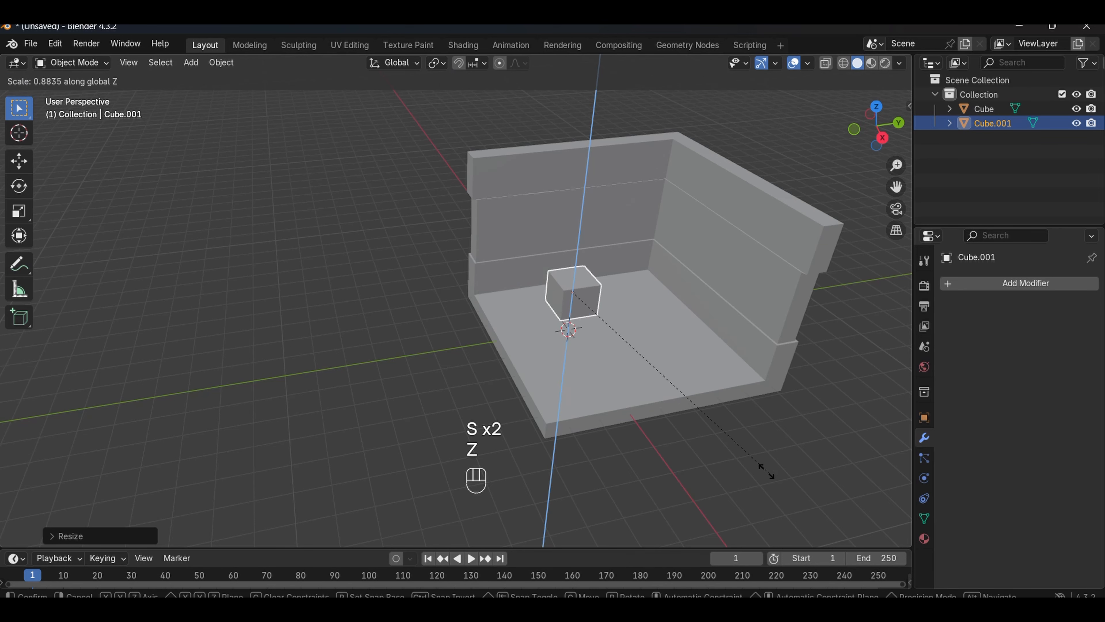
{"action": "key", "text": "s"}
{"action": "key", "text": "x"}
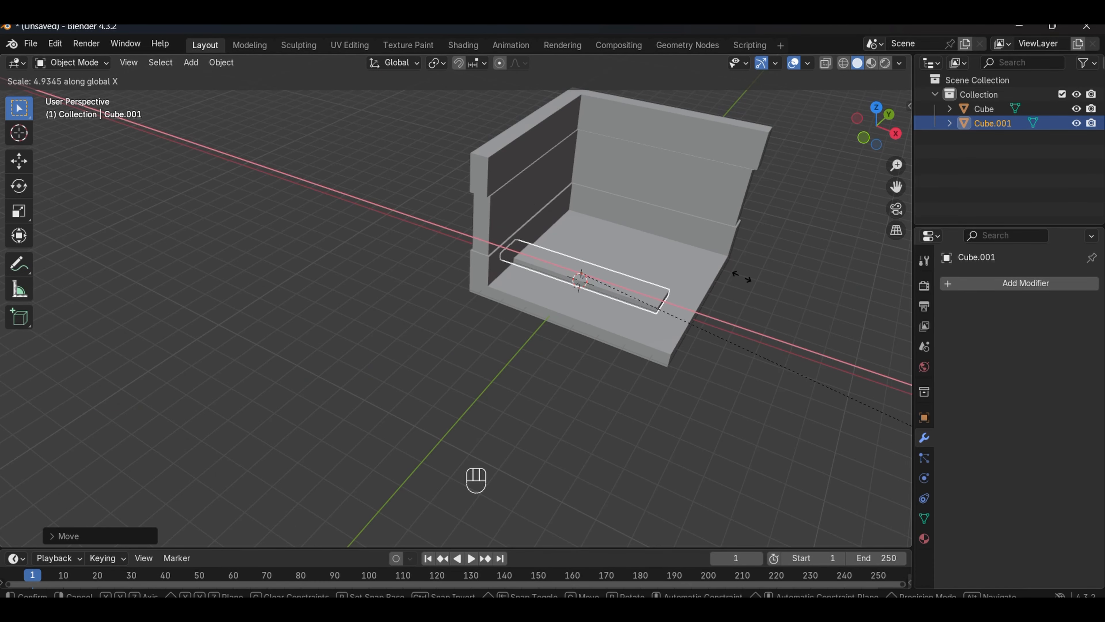
{"action": "left_click", "coordinate": [750, 283]}
{"action": "middle_click_drag", "start_coordinate": [731, 289], "coordinate": [697, 359]}
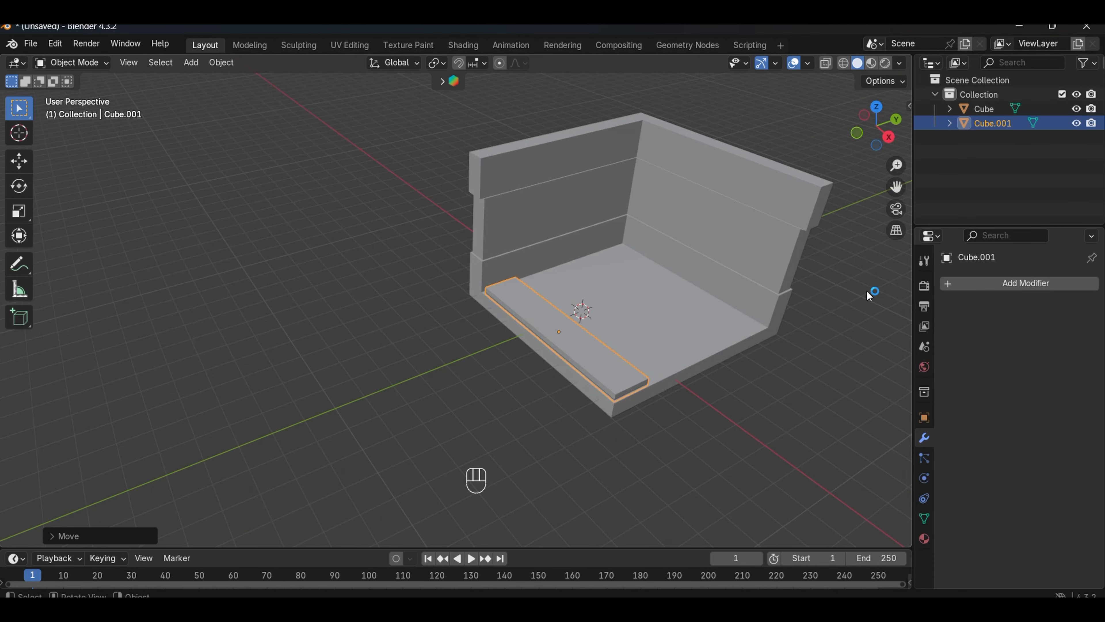
- Add an Array modifier to the plank with a relative offset of 0 in X and 1.1 in Y
{"action": "left_click", "coordinate": [1001, 284]}
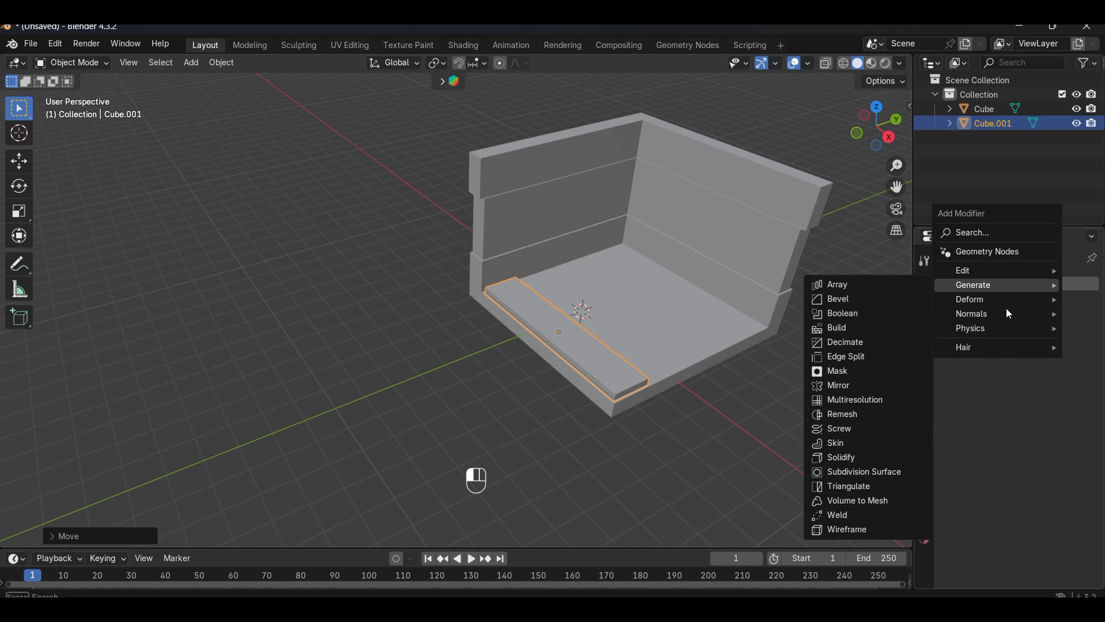
{"action": "left_click", "coordinate": [843, 284]}
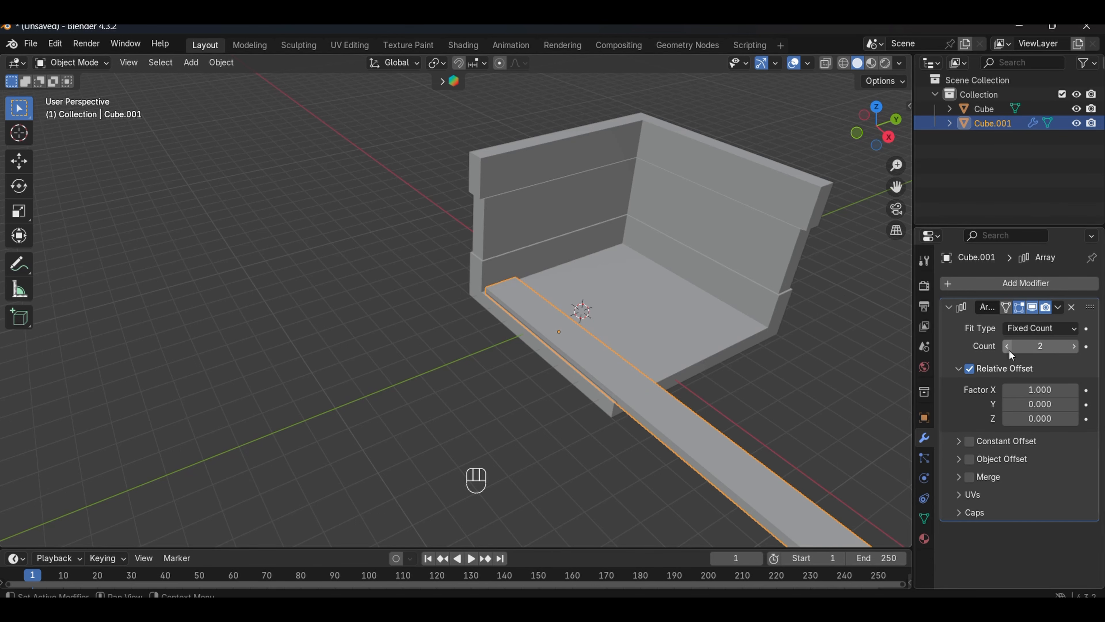
{"action": "mouse_move", "coordinate": [1036, 404]}
{"action": "left_mouse_down"}
{"action": "mouse_move", "coordinate": [1070, 404]}
{"action": "mouse_move", "coordinate": [1042, 404]}
{"action": "mouse_move", "coordinate": [1040, 394]}
{"action": "left_mouse_up"}
{"action": "left_click", "coordinate": [1039, 394]}
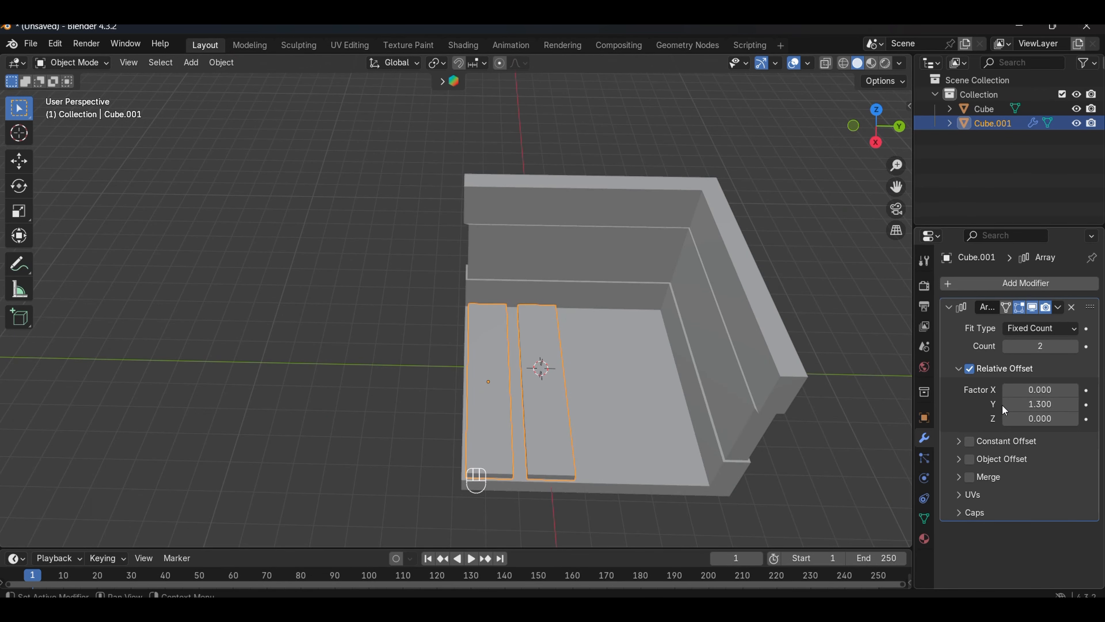
{"action": "left_click", "coordinate": [1007, 404]}
{"action": "left_click", "coordinate": [1008, 404]}
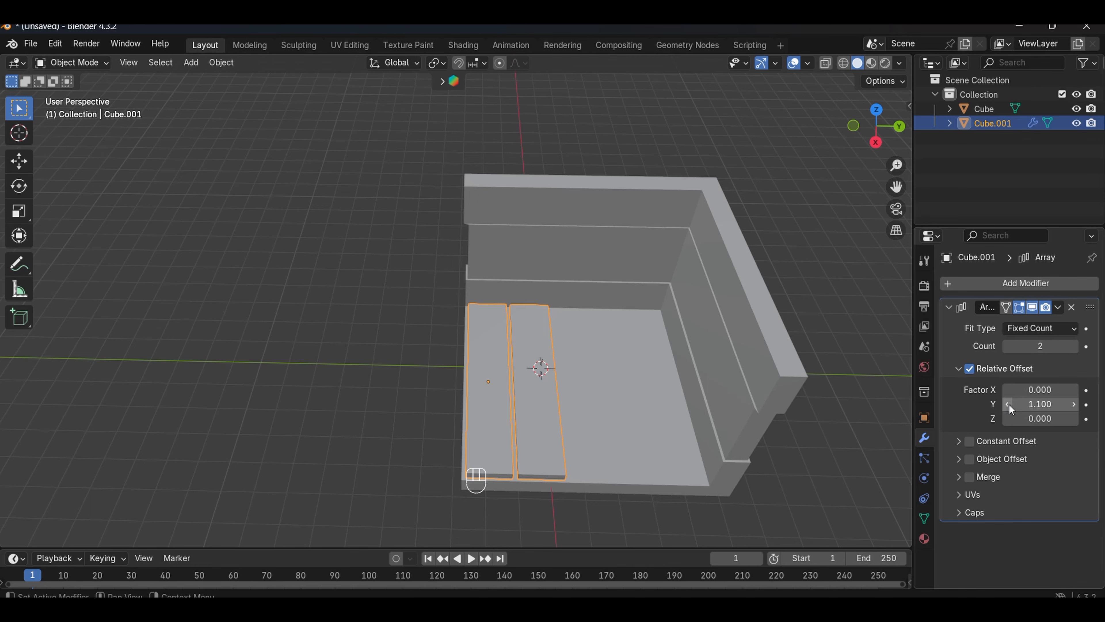
- Set the plank array's count to 5 to cover the floor and apply the modifier
{"action": "left_click", "coordinate": [1078, 346]}
{"action": "left_click", "coordinate": [1077, 347]}
{"action": "left_click", "coordinate": [1078, 346]}
{"action": "left_click", "coordinate": [1059, 307]}
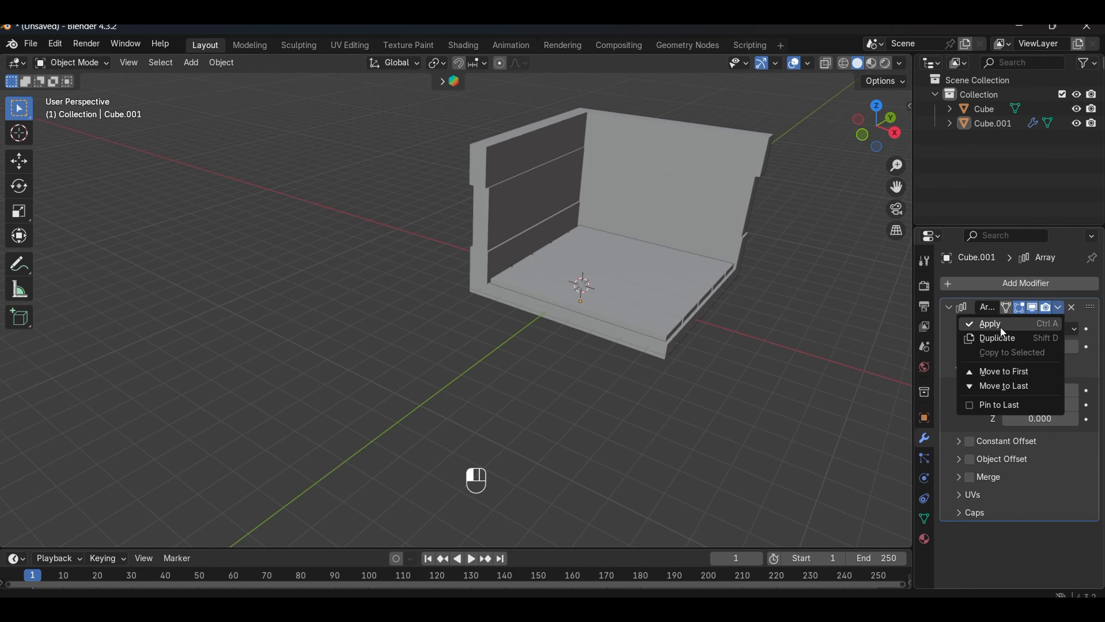
{"action": "left_click", "coordinate": [995, 324]}
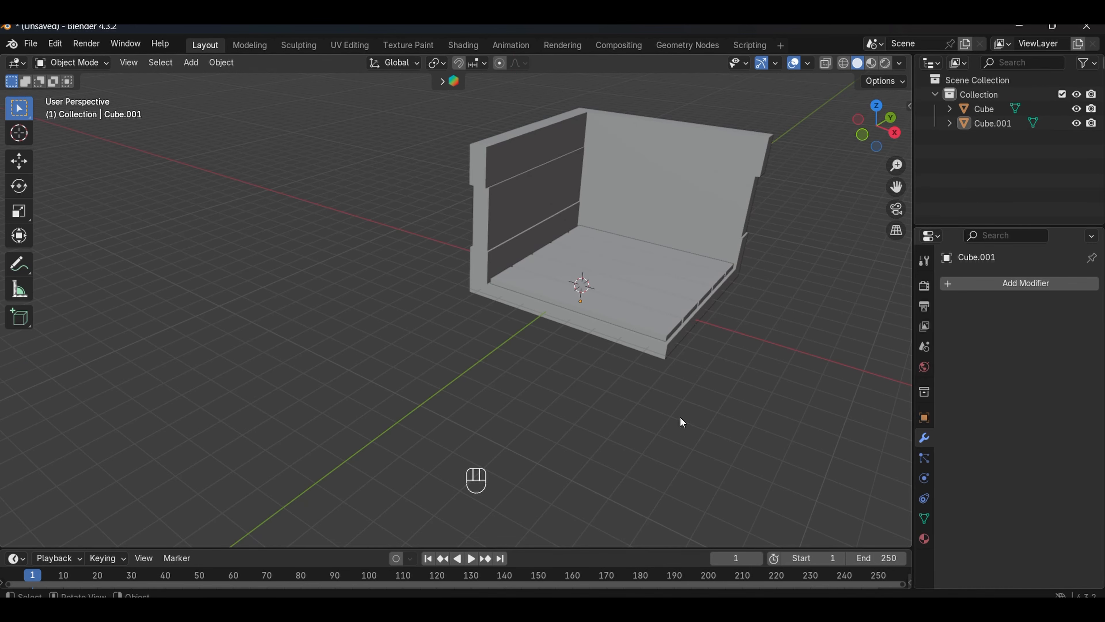
- Rename the walls object to "wall" and the floor planks object to "Base"
{"action": "middle_click_drag", "start_coordinate": [680, 416], "coordinate": [694, 397]}
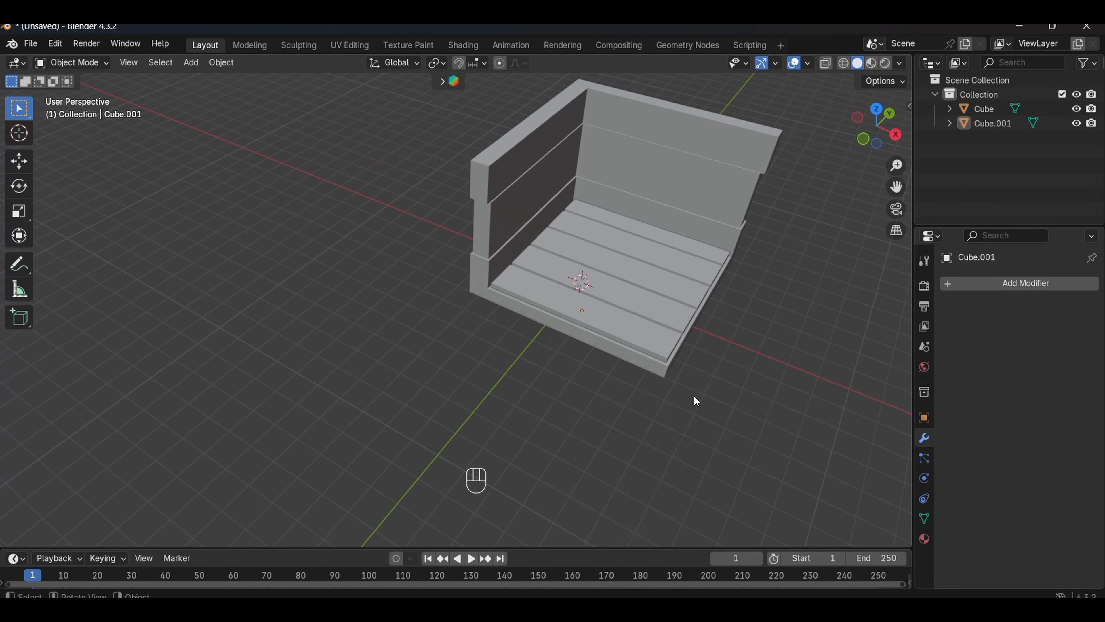
{"action": "key", "text": "shift+a"}
{"action": "left_click", "coordinate": [393, 312]}
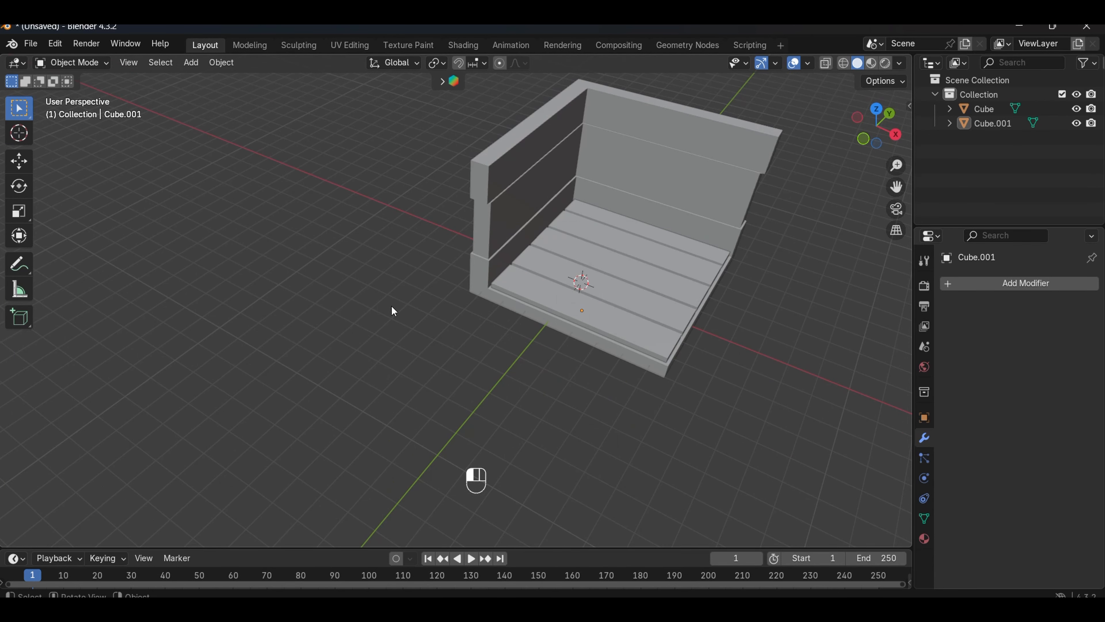
{"action": "left_click", "coordinate": [563, 156]}
{"action": "double_click", "coordinate": [995, 110]}
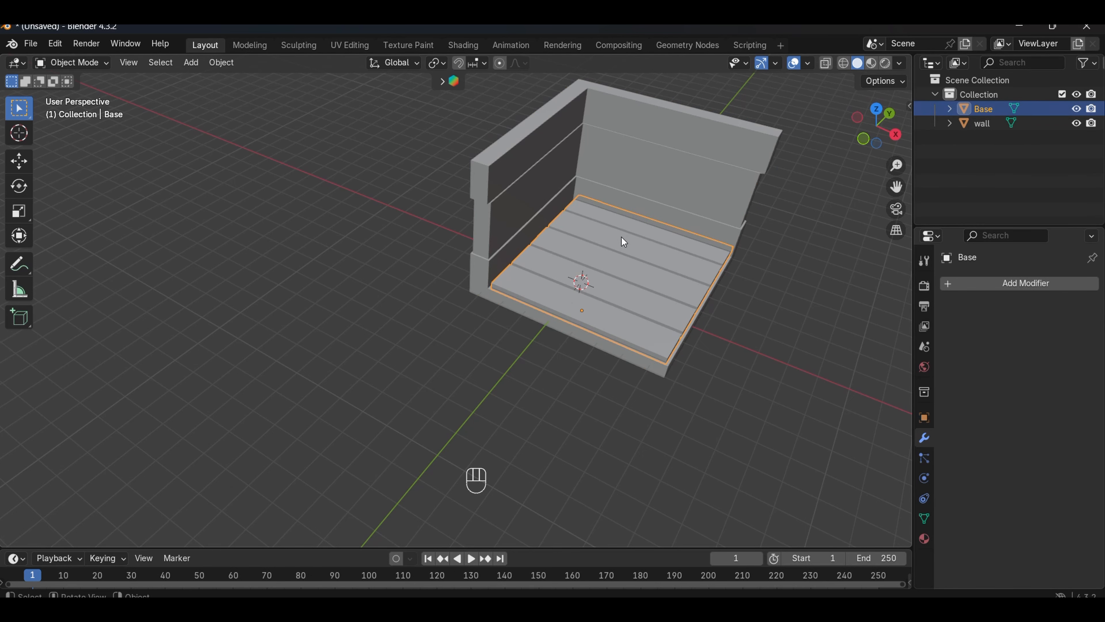
- Add a cube, move it above the floor near the inner wall corner and scale its height to about 0.37
{"action": "key", "text": "shift+a"}
{"action": "mouse_move", "coordinate": [621, 236]}
{"action": "left_click", "coordinate": [703, 250]}
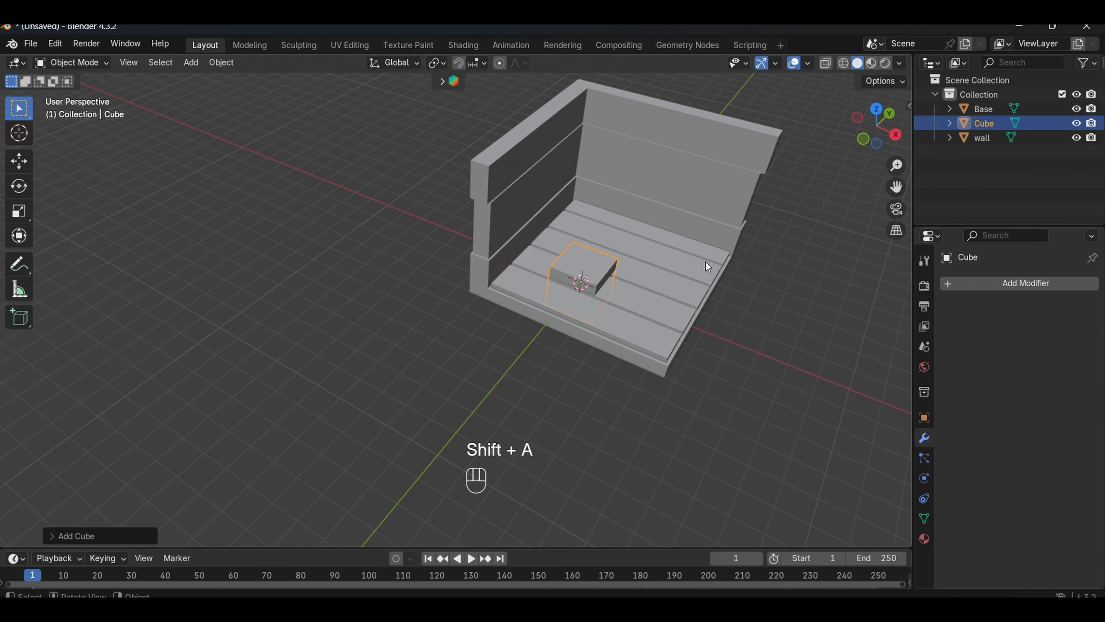
{"action": "middle_click_drag", "start_coordinate": [708, 267], "coordinate": [678, 305]}
{"action": "key", "text": "g"}
{"action": "key", "text": "z"}
{"action": "key", "text": "x"}
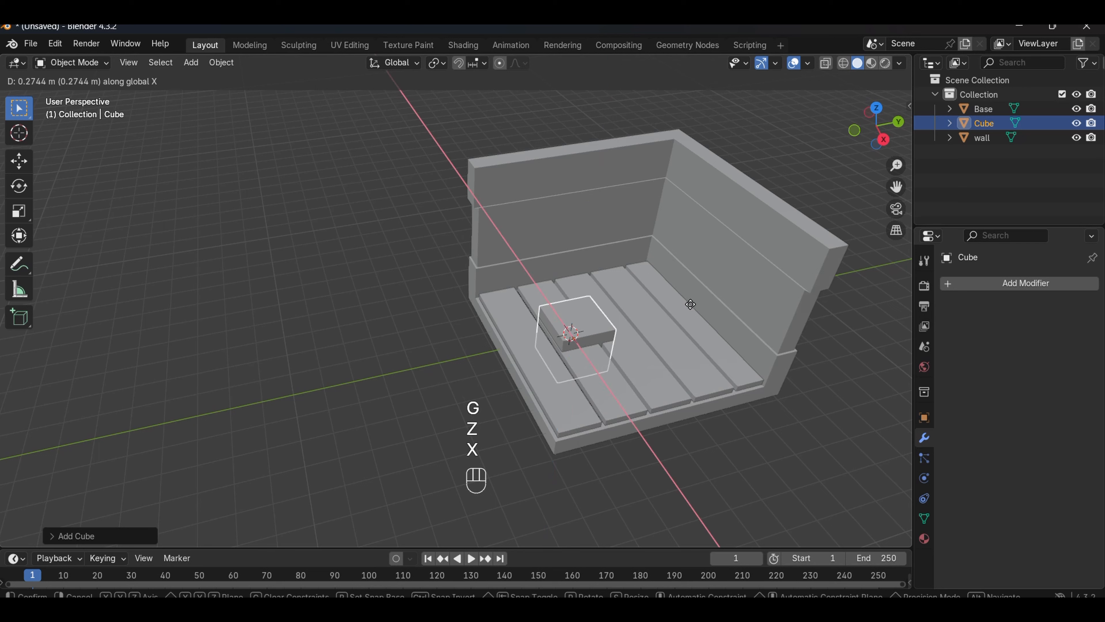
{"action": "key", "text": "y"}
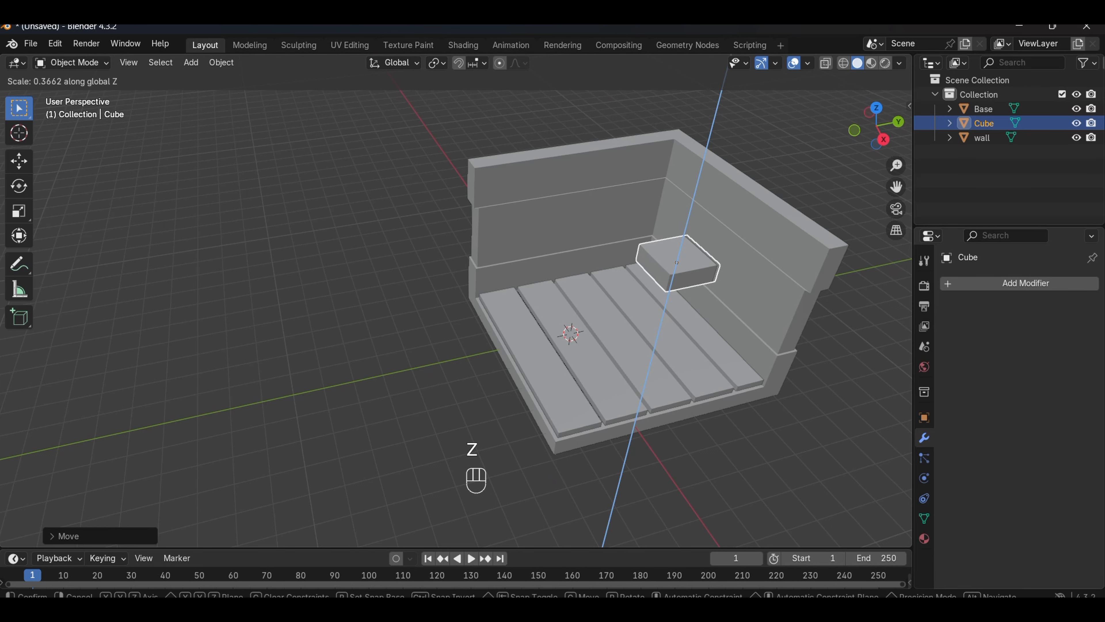
{"action": "left_click", "coordinate": [678, 405]}
- Thin the block and lengthen it along X into a long low slab placed above the floor beside the wall
{"action": "key", "text": "s"}
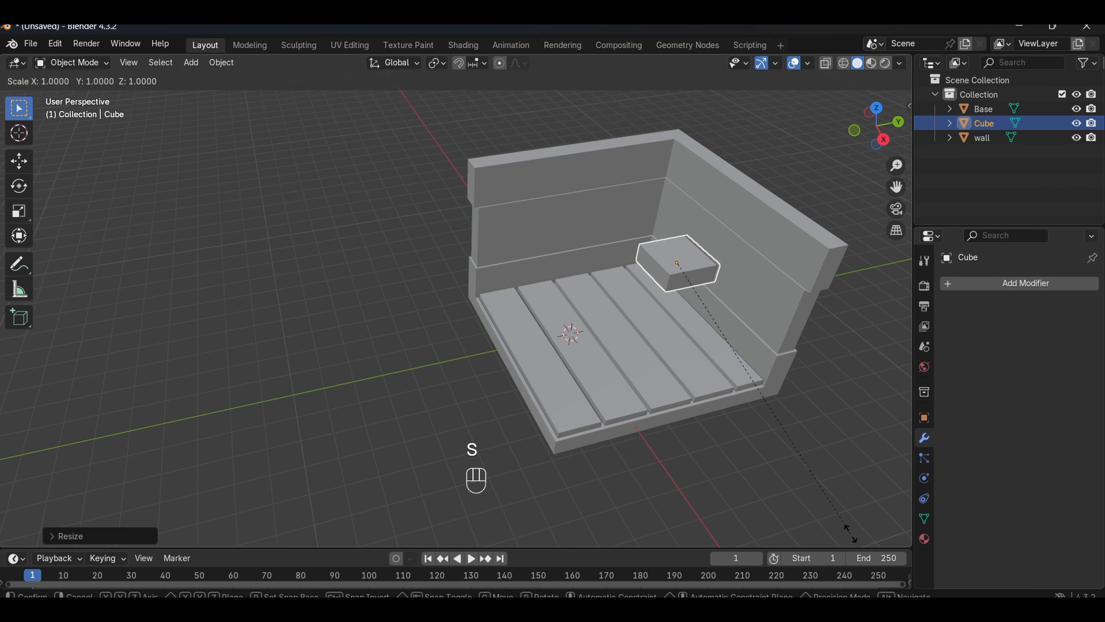
{"action": "key", "text": "z"}
{"action": "left_click", "coordinate": [780, 447]}
{"action": "middle_click_drag", "start_coordinate": [780, 447], "coordinate": [748, 462]}
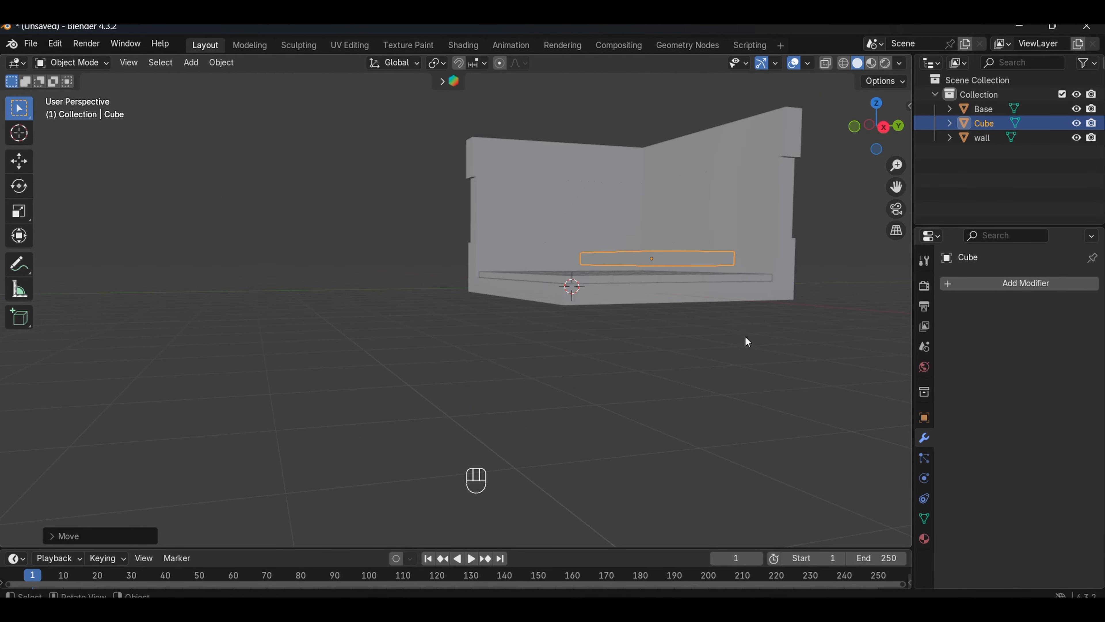
{"action": "middle_click_drag", "start_coordinate": [747, 341], "coordinate": [738, 383]}
- Hide the wall and Base objects so only the new slab is left to work on
{"action": "left_click", "coordinate": [592, 204]}
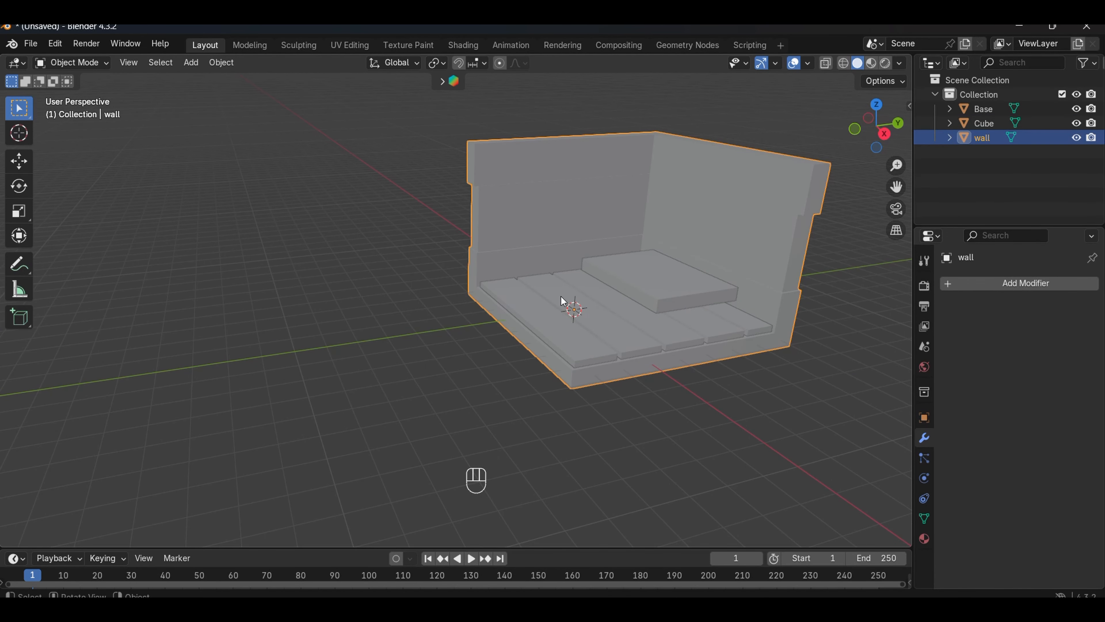
{"action": "left_click", "coordinate": [552, 314], "text": "shift"}
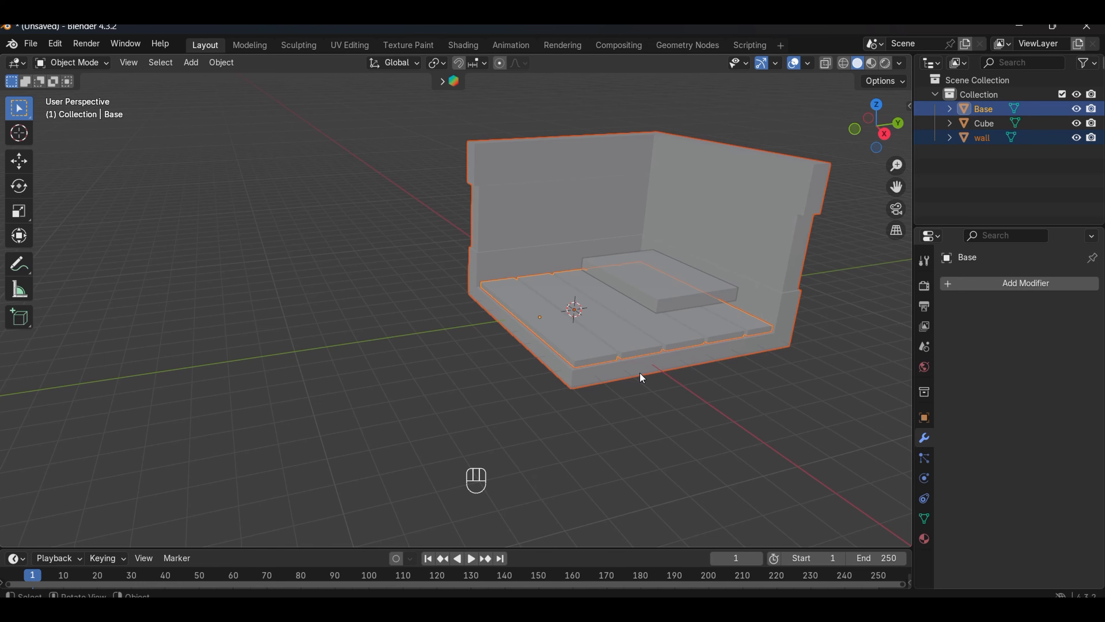
{"action": "key", "text": "h"}
{"action": "middle_click_drag", "start_coordinate": [639, 372], "coordinate": [682, 395]}
{"action": "scroll", "coordinate": [661, 338], "scroll_direction": "up", "scroll_amount": 2}
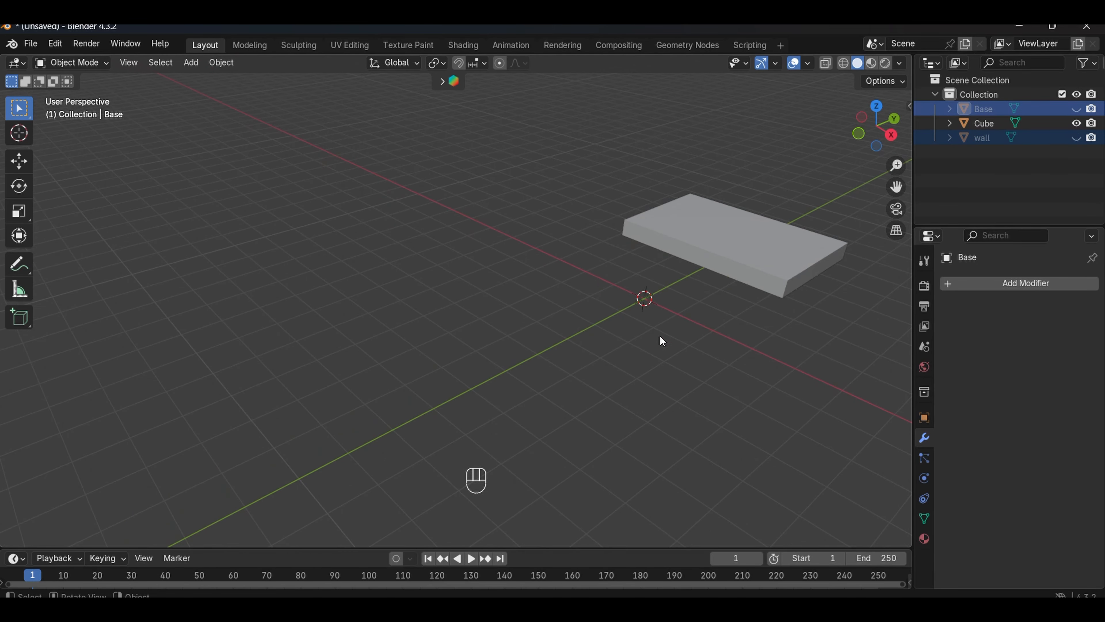
- Add two loop cuts across the slab, one close to each short end
{"action": "key", "text": "Tab"}
{"action": "key", "text": "ctrl+r"}
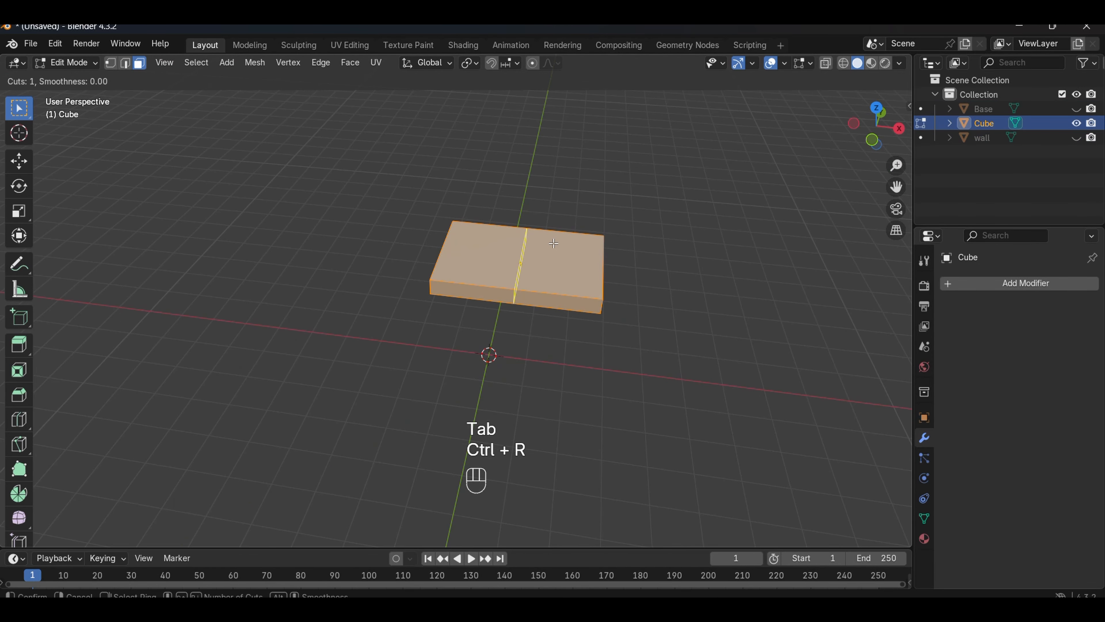
{"action": "left_click", "coordinate": [553, 240]}
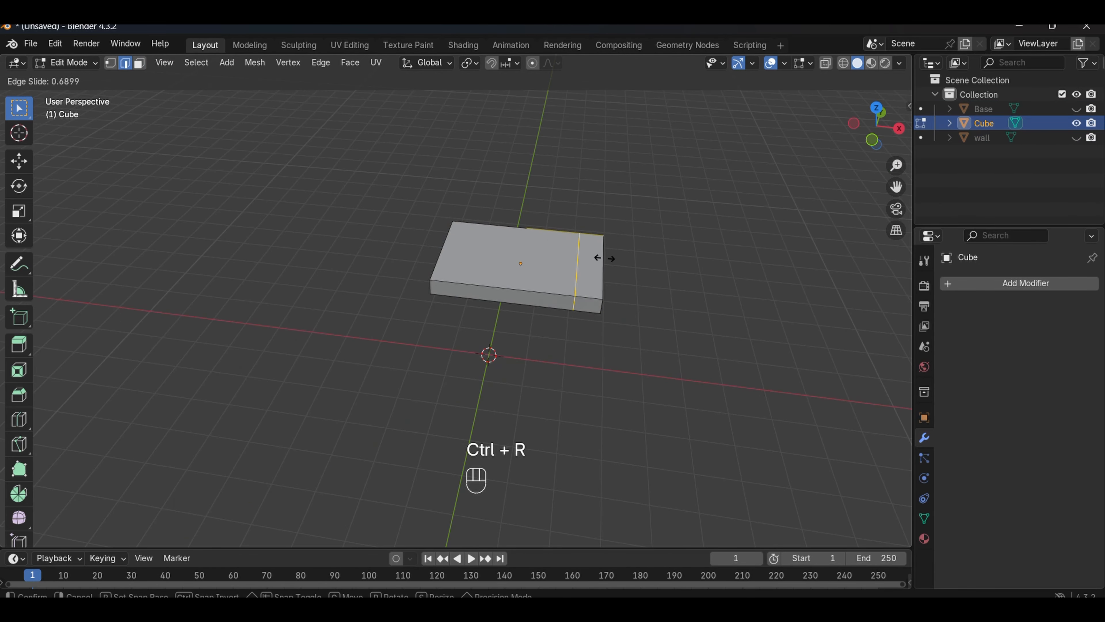
{"action": "left_click", "coordinate": [612, 259]}
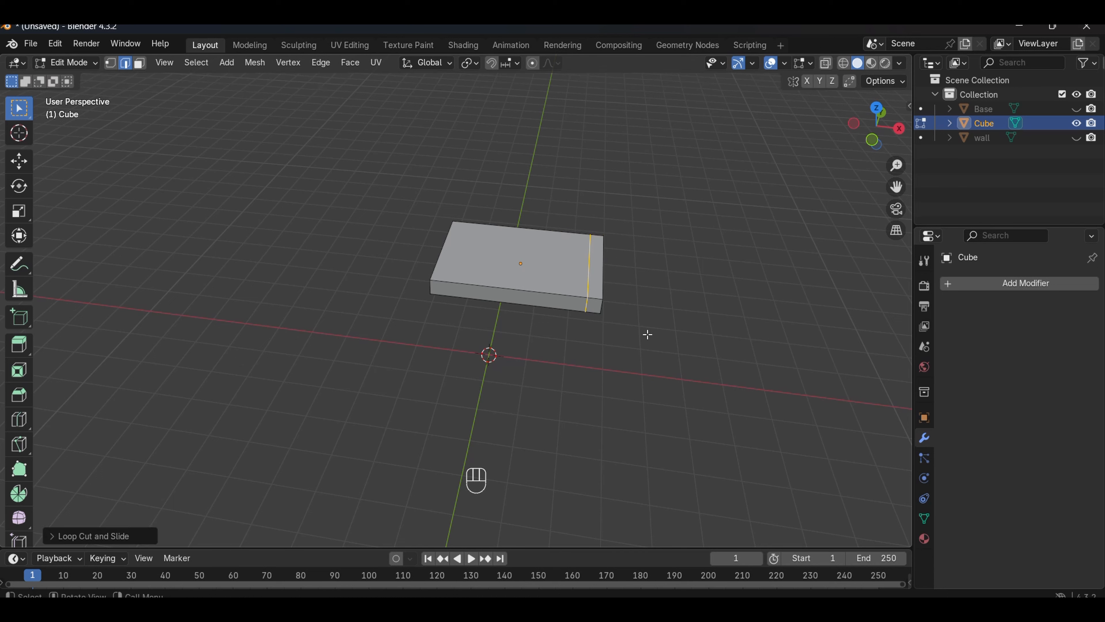
{"action": "key", "text": "ctrl+r"}
{"action": "left_click", "coordinate": [528, 264]}
{"action": "left_click", "coordinate": [479, 265]}
- Extrude the narrow top faces at both ends of the slab upward about 0.93 m to form the headboard and footboard
{"action": "left_click", "coordinate": [452, 253]}
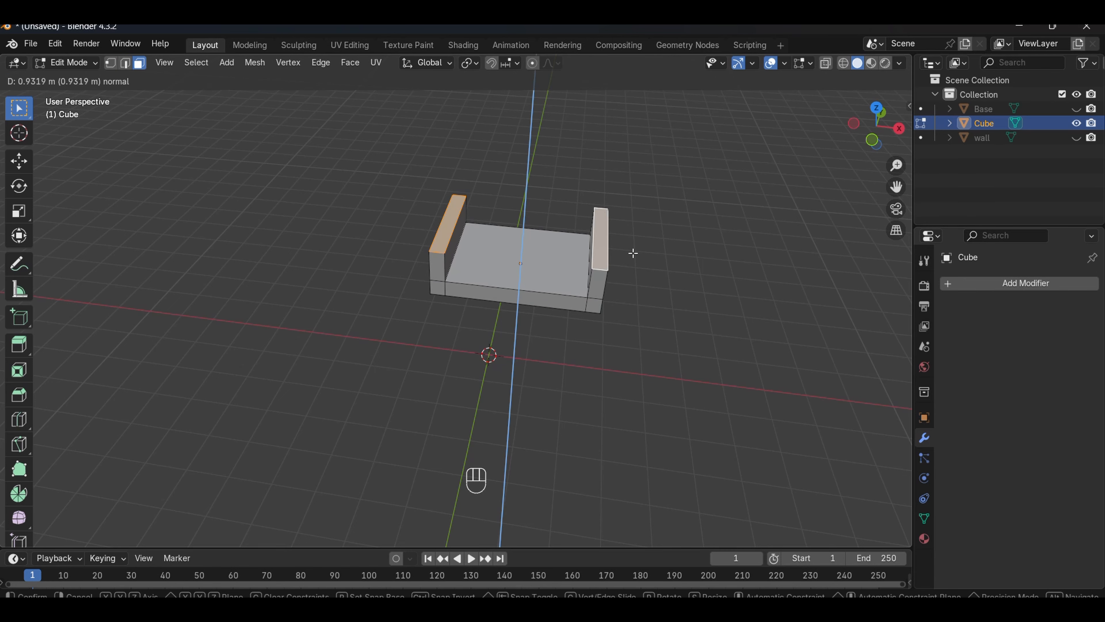
{"action": "left_click", "coordinate": [632, 252]}
{"action": "middle_click_drag", "start_coordinate": [656, 280], "coordinate": [596, 264]}
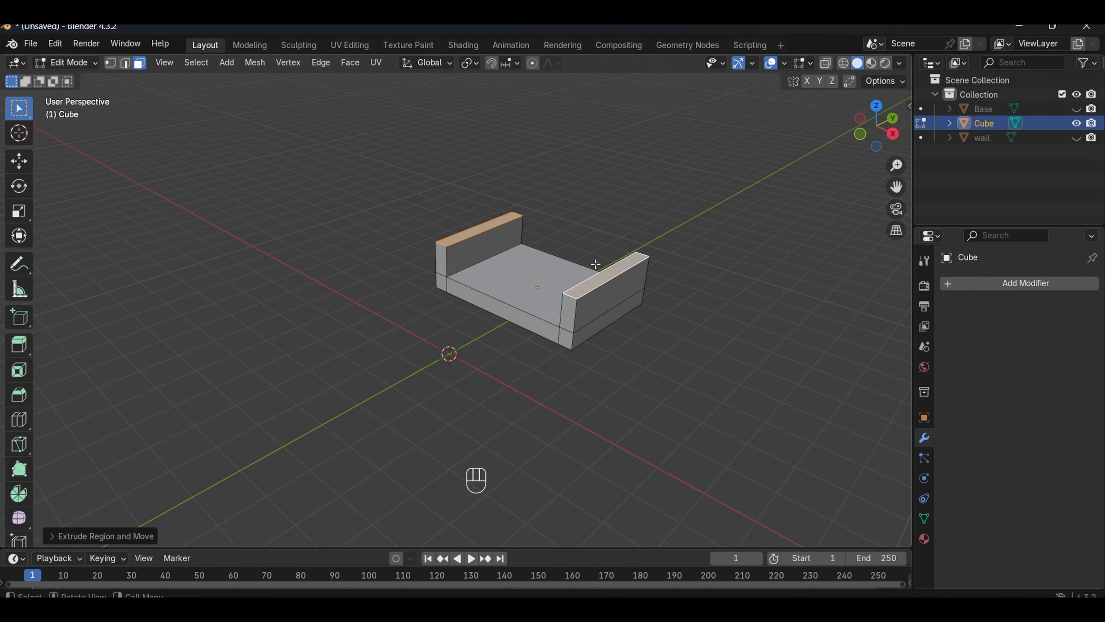
- Add two lengthwise loop cuts to the bed frame, one close to each long side
{"action": "middle_click_drag", "start_coordinate": [595, 264], "coordinate": [458, 257]}
{"action": "left_click", "coordinate": [468, 249]}
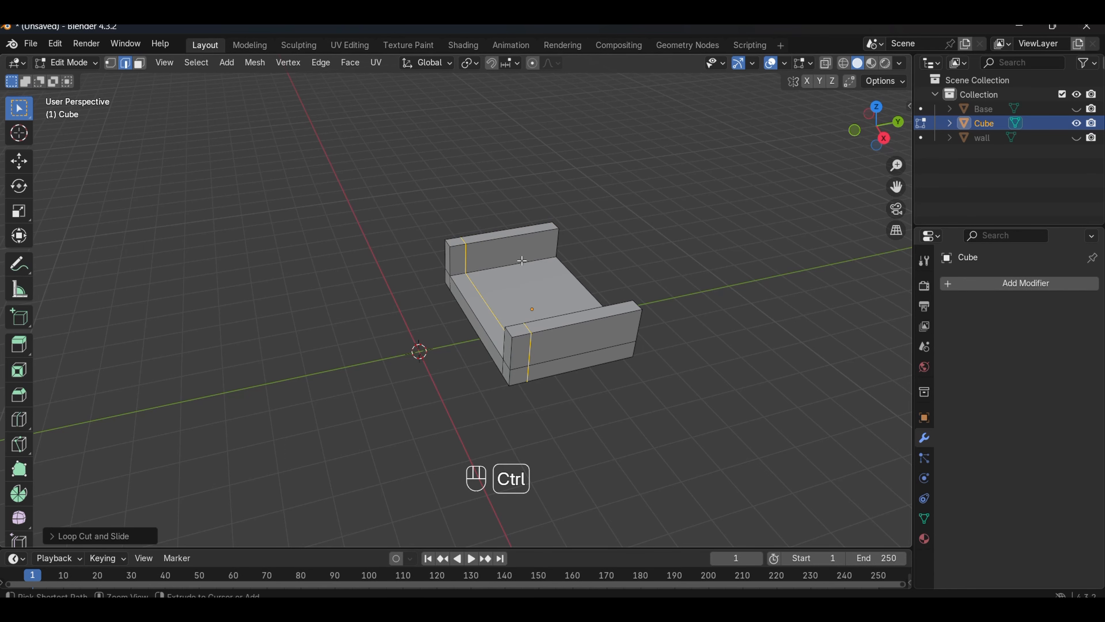
{"action": "key", "text": "ctrl+r"}
{"action": "left_click", "coordinate": [521, 262]}
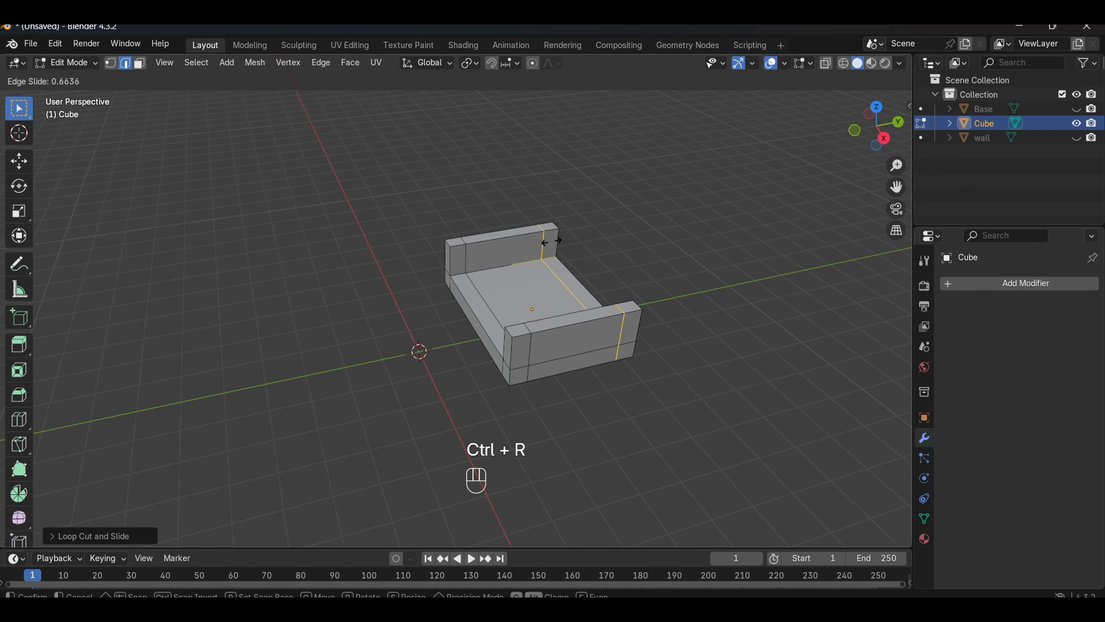
{"action": "left_click", "coordinate": [553, 239]}
- Extrude the four corner faces on the underside of the bed frame into short legs
{"action": "middle_click_drag", "start_coordinate": [594, 289], "coordinate": [607, 306]}
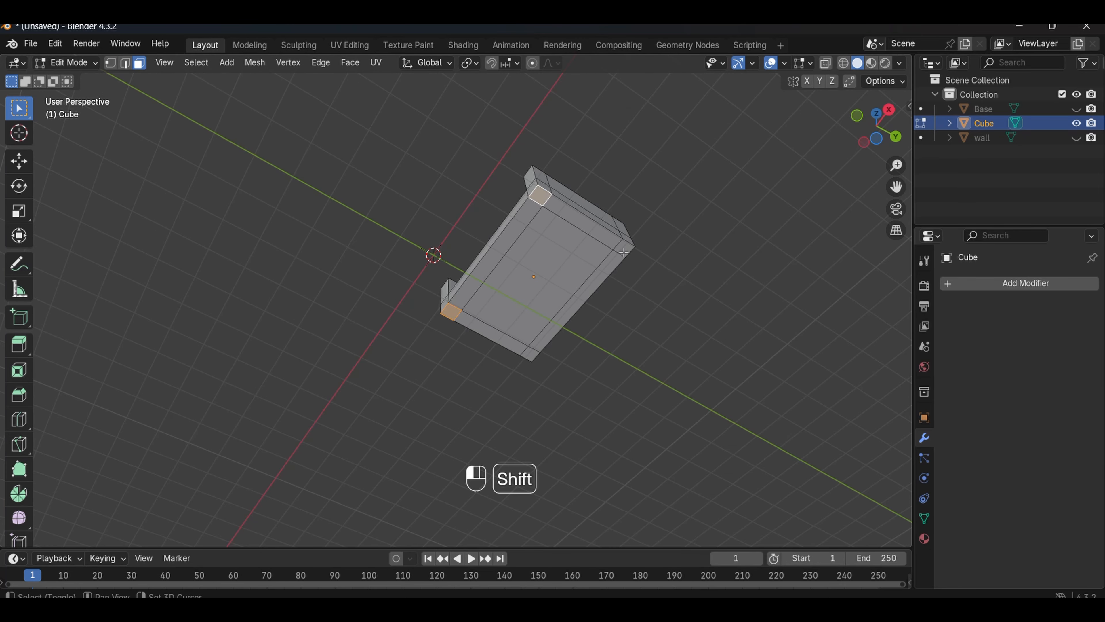
{"action": "left_click", "coordinate": [623, 253], "text": "shift"}
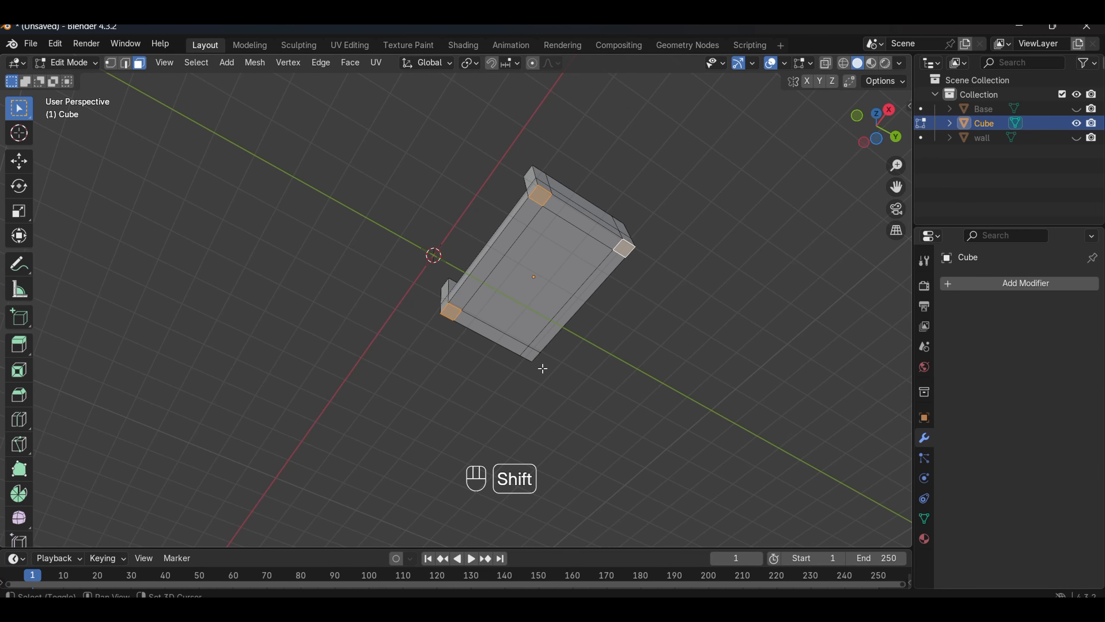
{"action": "left_click", "coordinate": [529, 355], "text": "shift"}
{"action": "key", "text": "e"}
{"action": "left_click", "coordinate": [621, 356]}
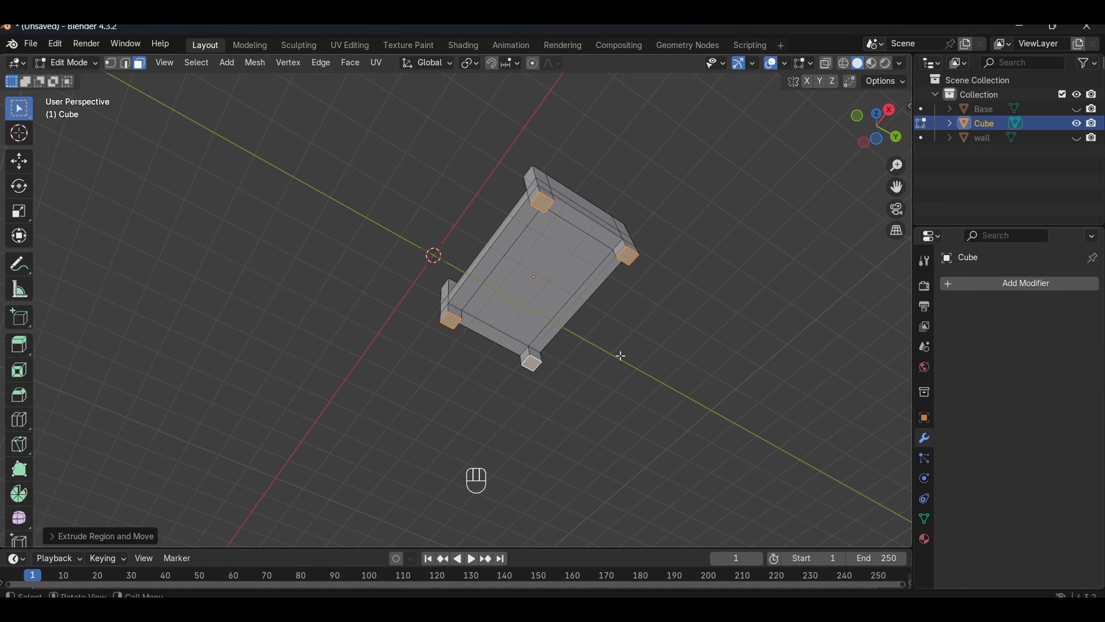
- Cut a lengthwise centre loop and raise the middle top edges of the headboard and footboard along Z into peaks
{"action": "middle_click_drag", "start_coordinate": [621, 355], "coordinate": [701, 498]}
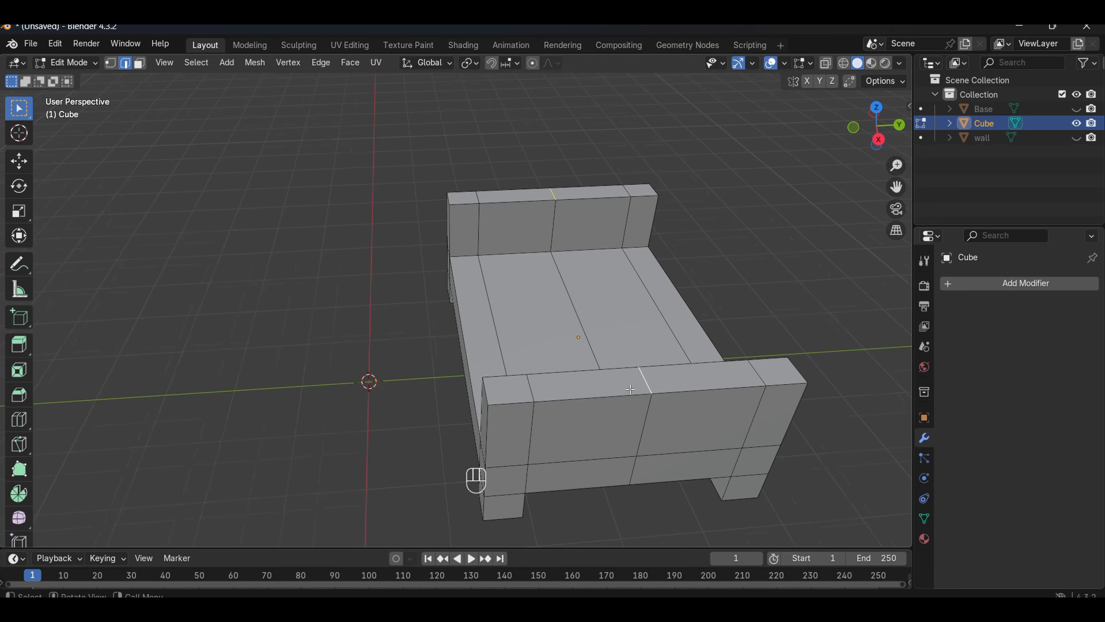
{"action": "scroll", "coordinate": [637, 395], "scroll_direction": "down", "scroll_amount": 1}
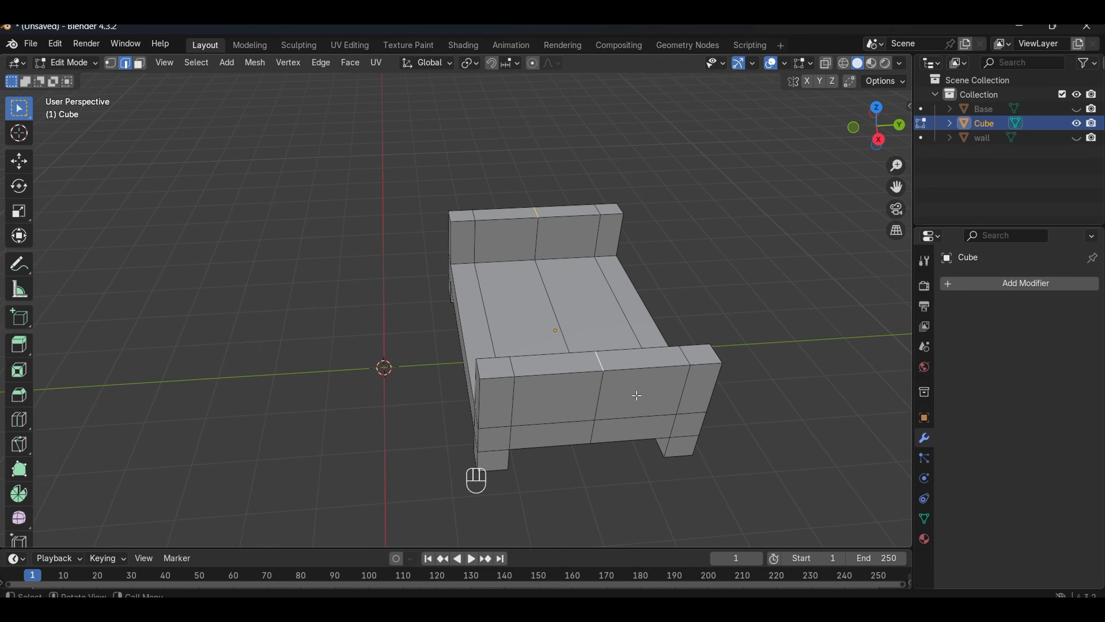
{"action": "middle_click_drag", "start_coordinate": [637, 396], "coordinate": [644, 393]}
{"action": "key", "text": "g"}
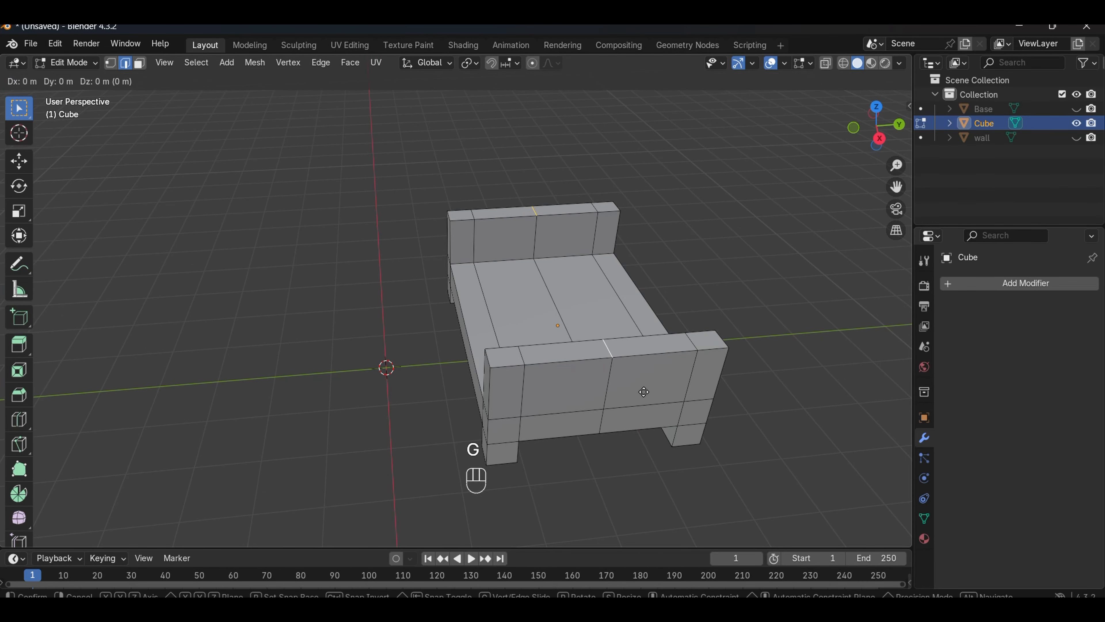
{"action": "middle_click_drag", "start_coordinate": [647, 333], "coordinate": [666, 321], "text": "alt"}
{"action": "key", "text": "z"}
{"action": "left_click", "coordinate": [670, 320]}
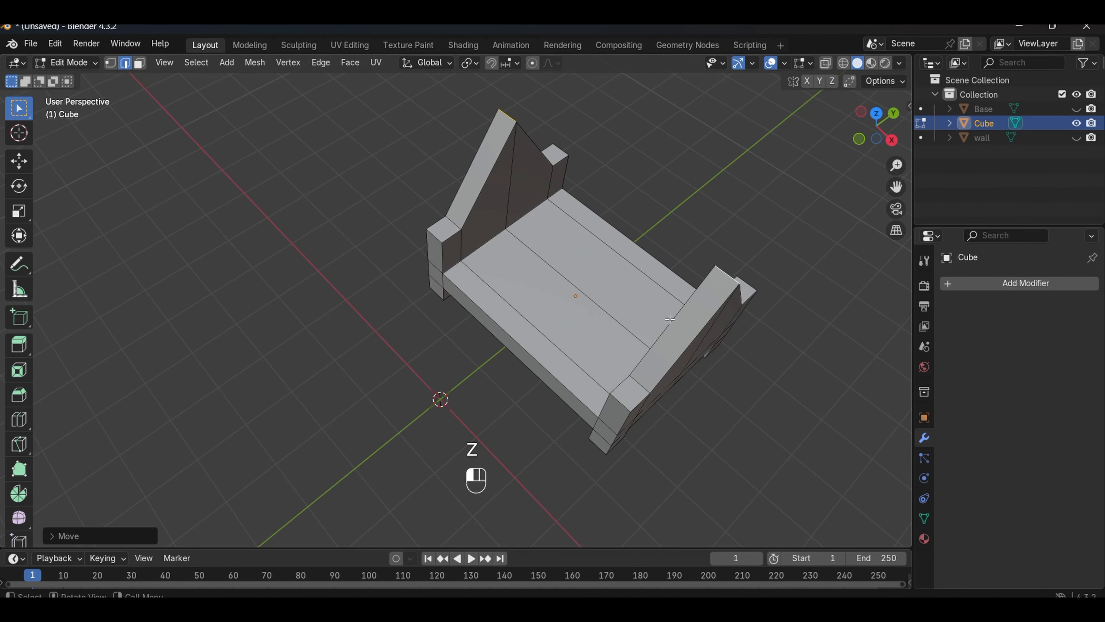
- Bevel the raised middle edges of the headboard and footboard with many segments into rounded arches
{"action": "mouse_move", "coordinate": [674, 370]}
{"action": "middle_mouse_down"}
{"action": "mouse_move", "coordinate": [670, 383]}
{"action": "mouse_move", "coordinate": [637, 313]}
{"action": "mouse_move", "coordinate": [675, 355]}
{"action": "middle_mouse_up"}
{"action": "scroll", "coordinate": [670, 383], "scroll_direction": "down", "scroll_amount": 1}
{"action": "key", "text": "ctrl+b"}
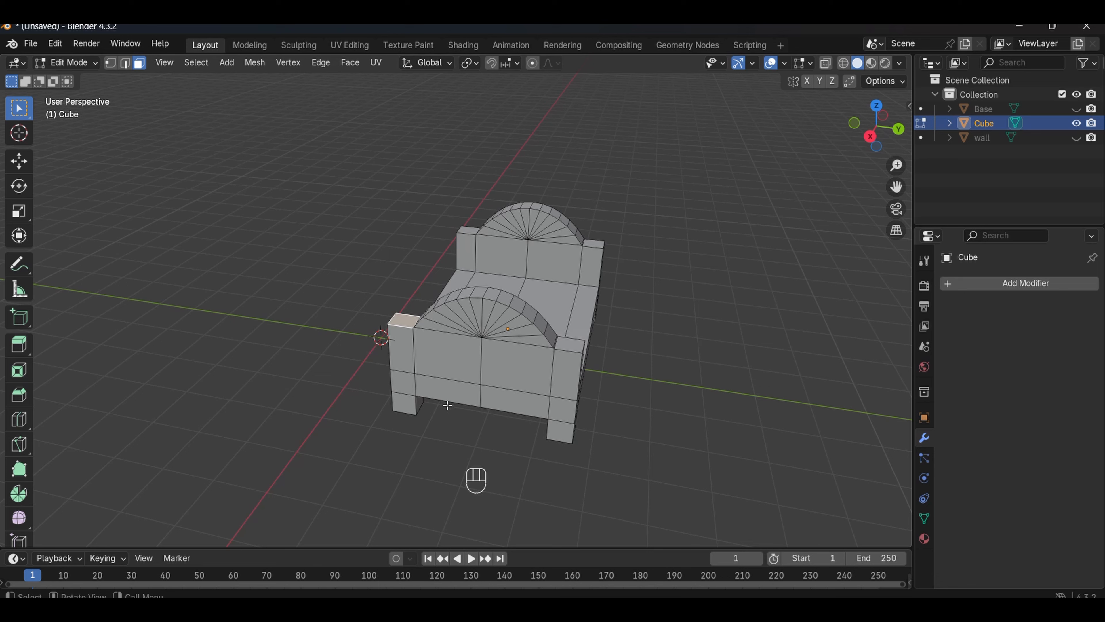
- Add a UV sphere, scale it down, and place copies of it on top of all four bed posts
{"action": "key", "text": "Tab"}
{"action": "key", "text": "shift+a"}
{"action": "mouse_move", "coordinate": [693, 326]}
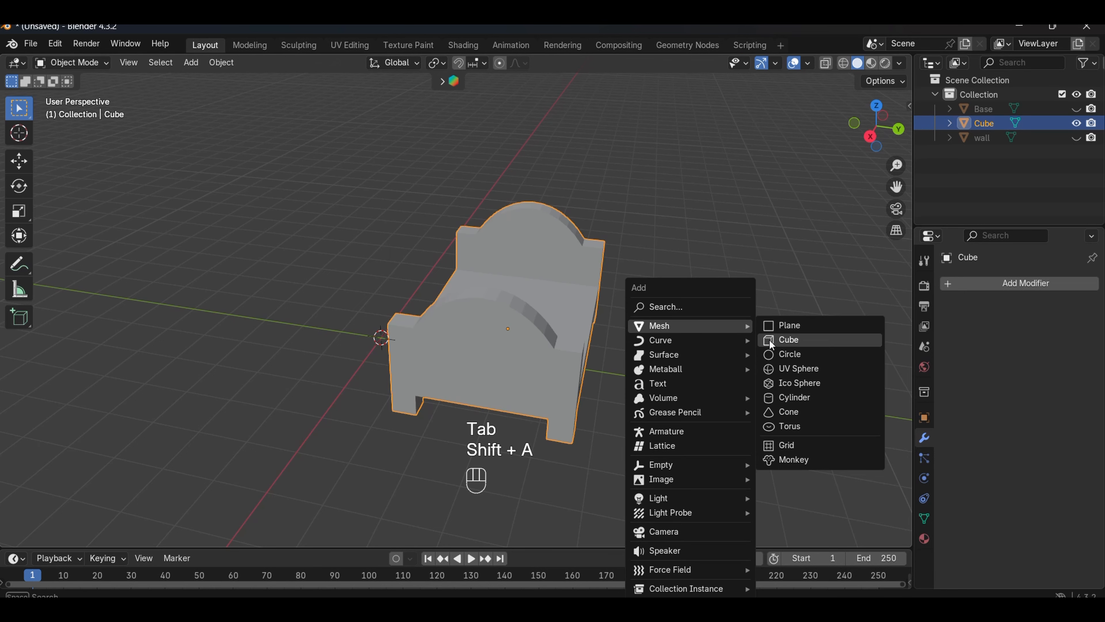
{"action": "left_click", "coordinate": [795, 369]}
{"action": "key", "text": "s"}
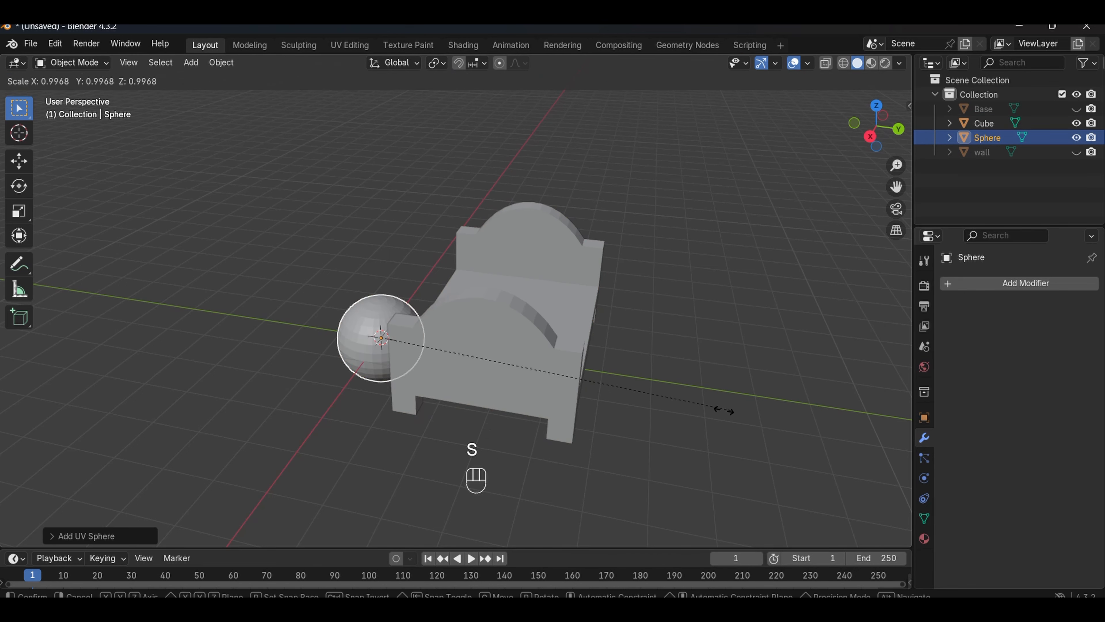
{"action": "left_click", "coordinate": [548, 409]}
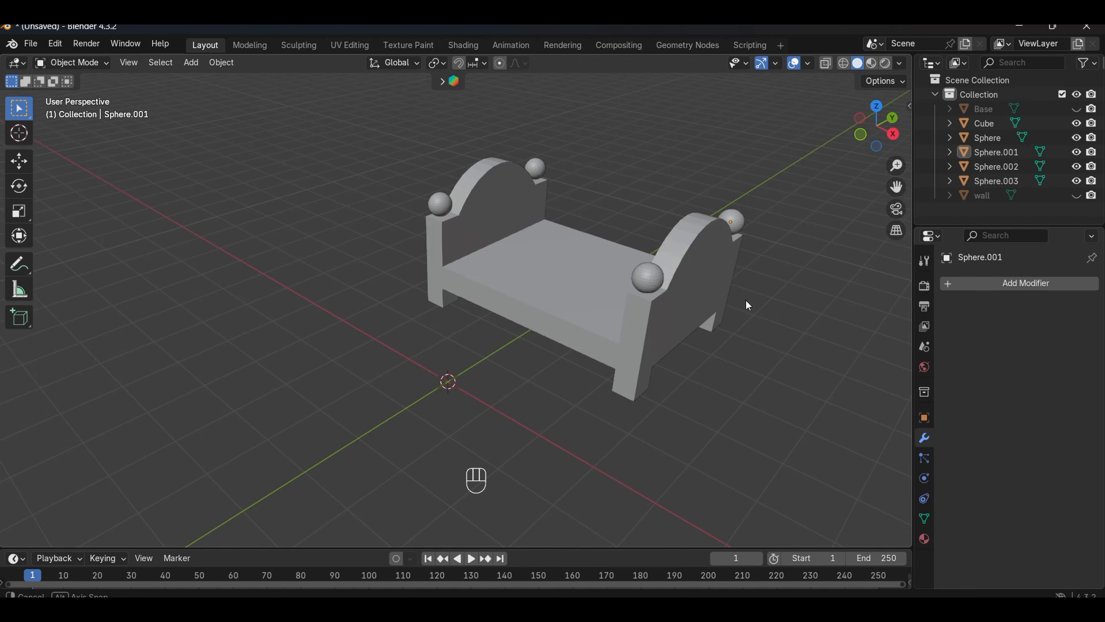
- Add a cube, shape it into a mattress slab and raise it along Z to rest on the frame between headboard and footboard
{"action": "left_click", "coordinate": [558, 276]}
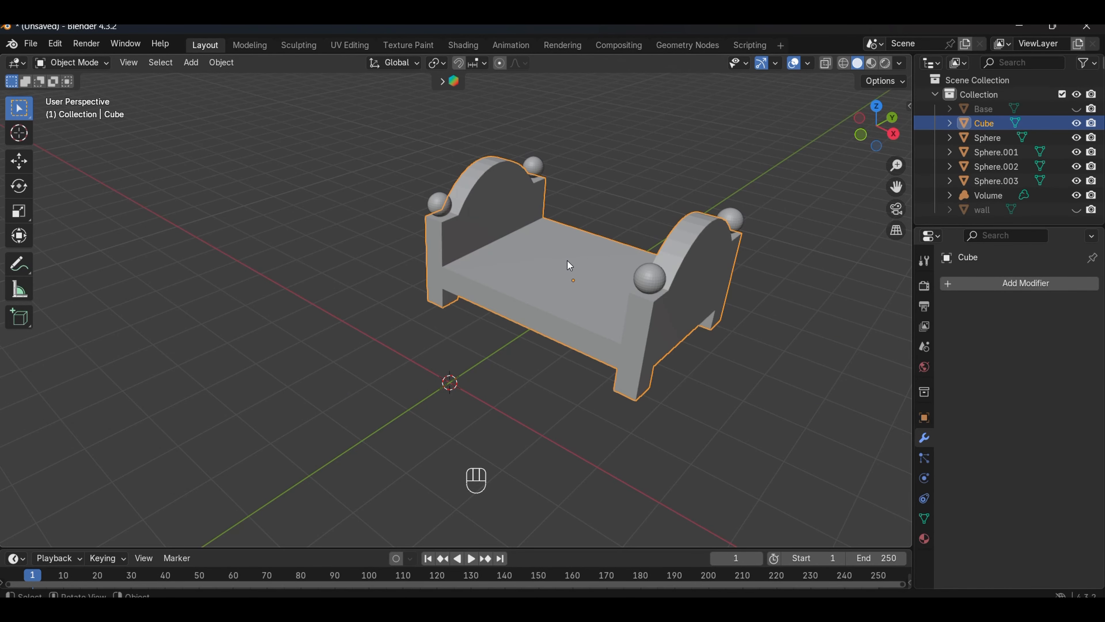
{"action": "key", "text": "shift+a"}
{"action": "mouse_move", "coordinate": [328, 321]}
{"action": "left_click", "coordinate": [453, 338]}
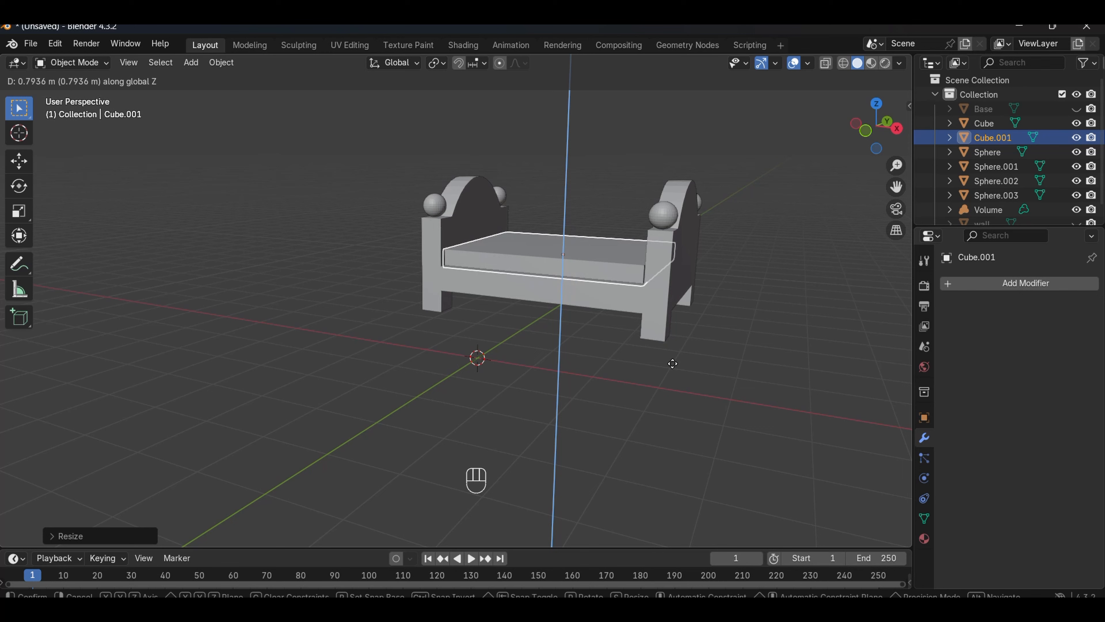
{"action": "left_click", "coordinate": [670, 373]}
{"action": "middle_click_drag", "start_coordinate": [670, 373], "coordinate": [661, 385]}
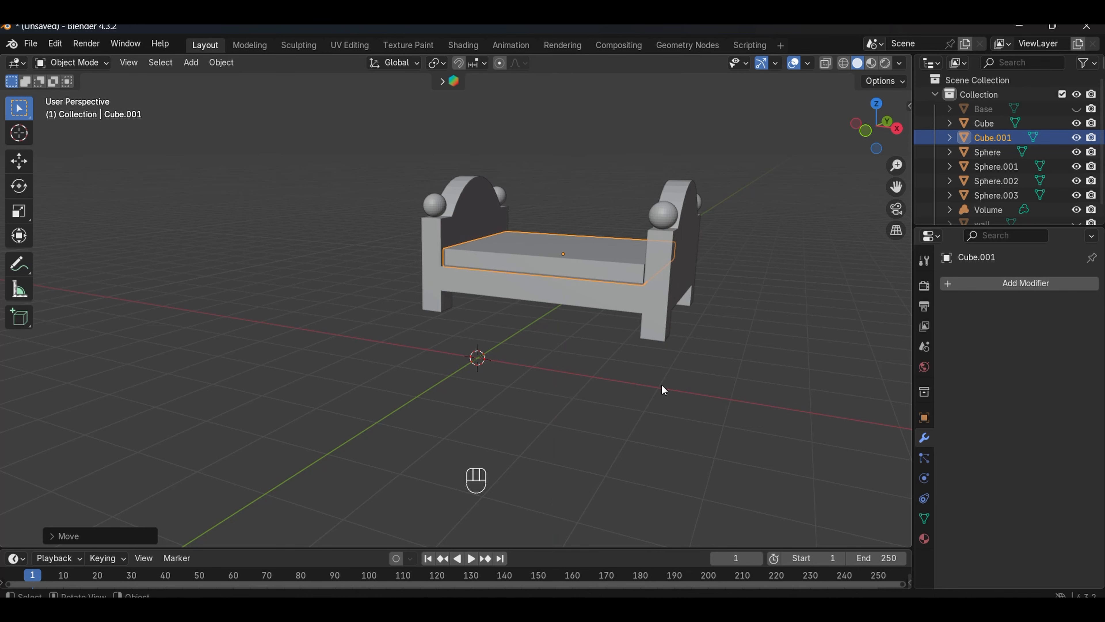
- Round the mattress with a 12-segment bevel and smooth shading, and name the object "matress"
{"action": "key", "text": "Tab"}
{"action": "key", "text": "ctrl+b"}
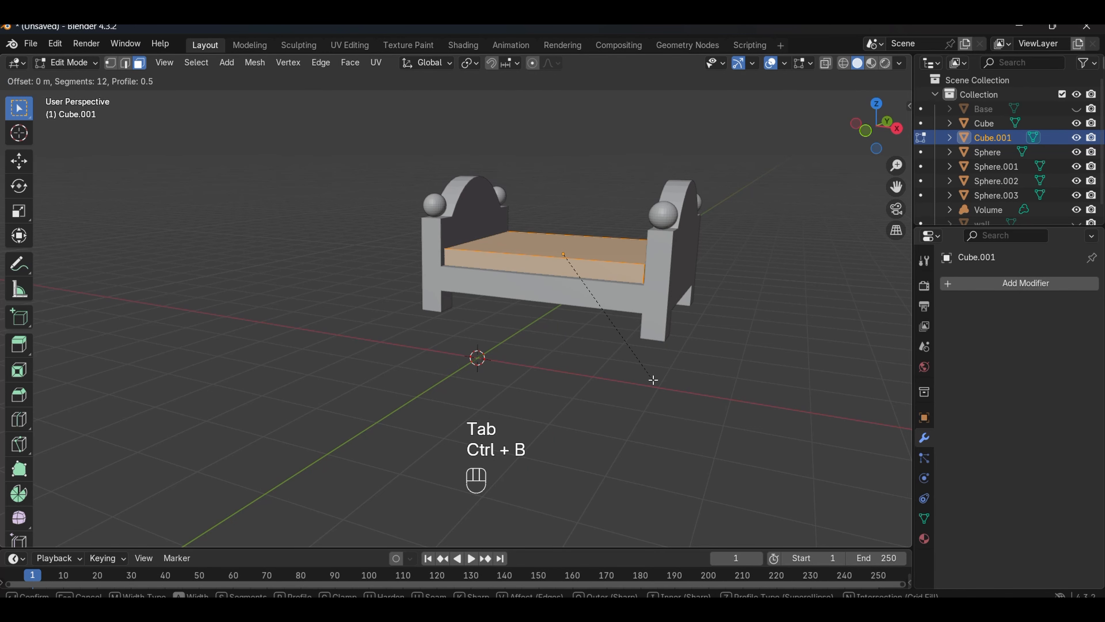
{"action": "left_click", "coordinate": [668, 390]}
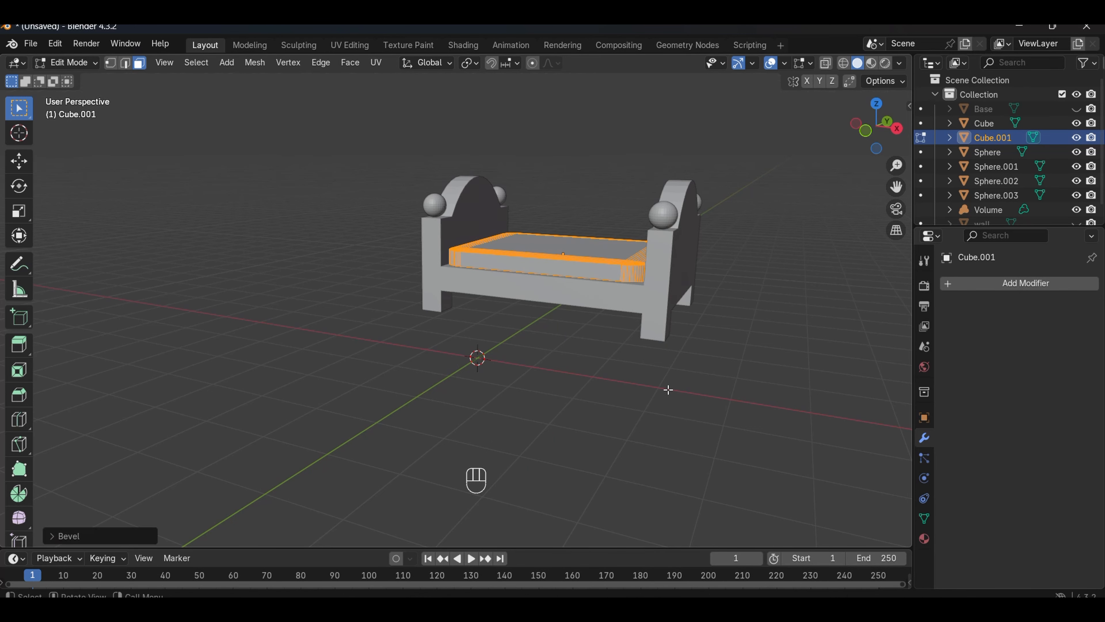
{"action": "key", "text": "Tab"}
{"action": "middle_click_drag", "start_coordinate": [666, 387], "coordinate": [587, 295]}
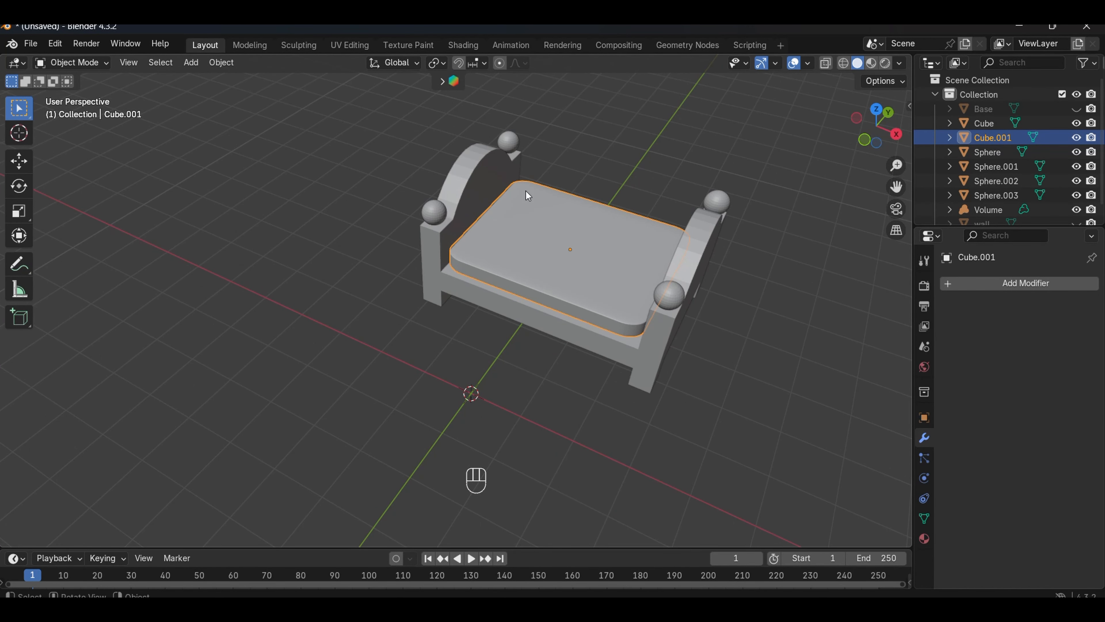
- Add a cube, scale it into a small flat pillow block and set it on the mattress next to the headboard
{"action": "key", "text": "shift+a"}
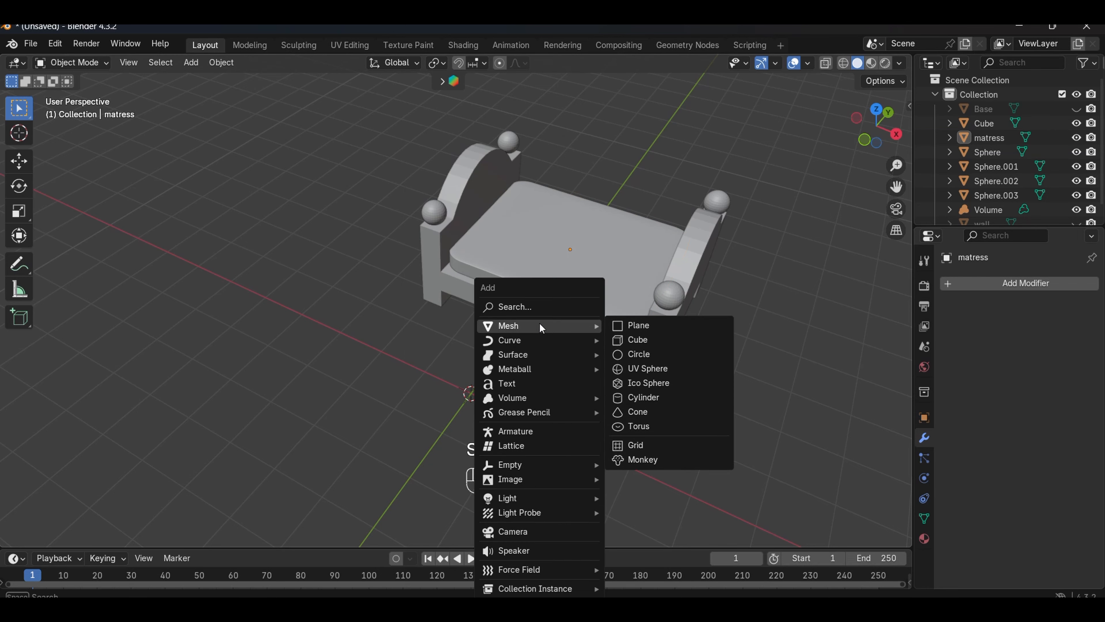
{"action": "left_click", "coordinate": [629, 339]}
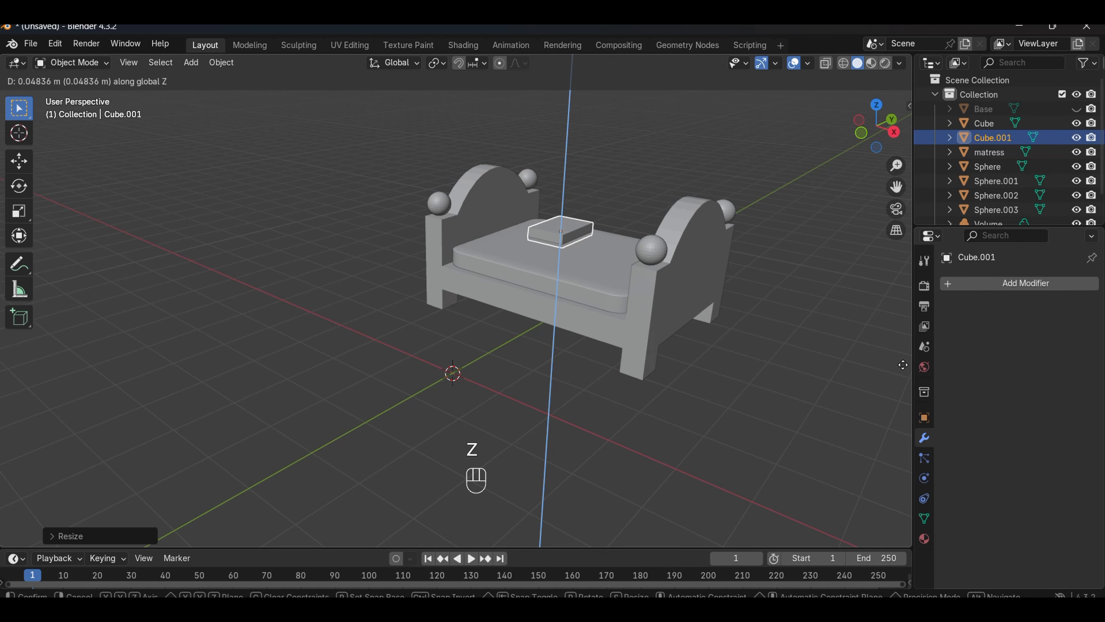
{"action": "left_click", "coordinate": [903, 365]}
{"action": "middle_click_drag", "start_coordinate": [904, 368], "coordinate": [555, 364]}
- Add a Subdivision Surface modifier to the pillow block
{"action": "left_click", "coordinate": [957, 283]}
{"action": "mouse_move", "coordinate": [925, 286]}
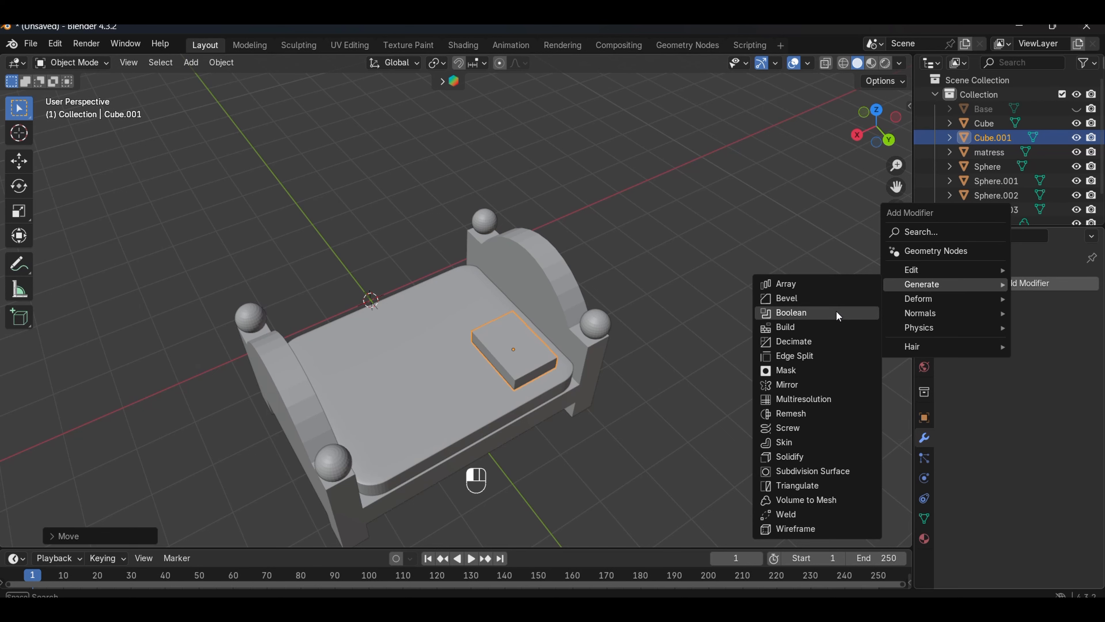
{"action": "left_click", "coordinate": [825, 474]}
{"action": "scroll", "coordinate": [531, 345], "scroll_direction": "up", "scroll_amount": 4}
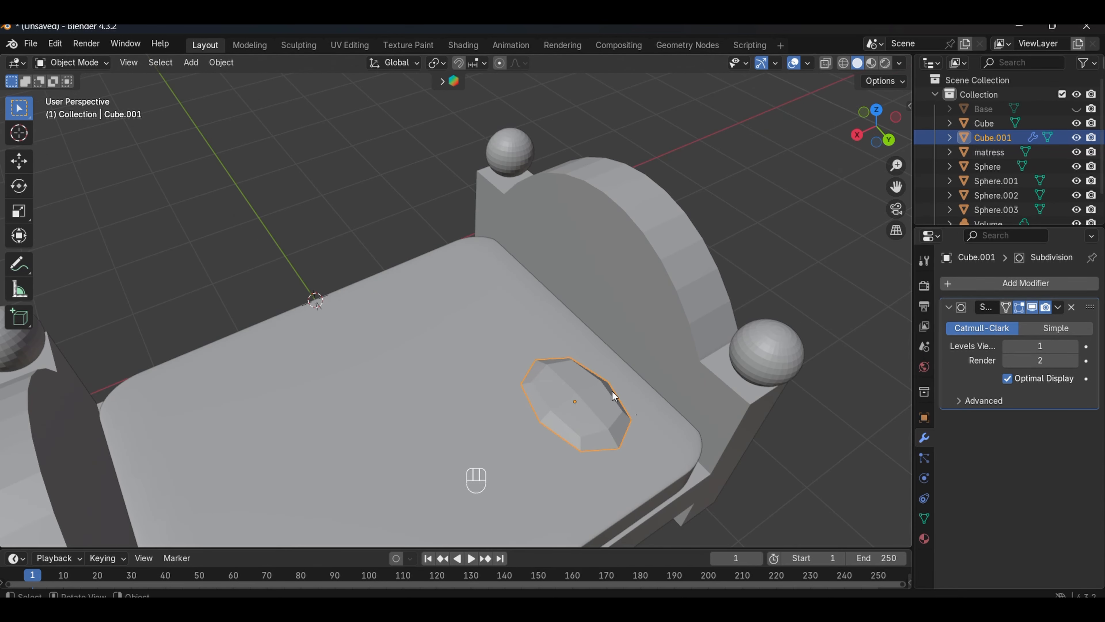
- Add loop cuts close to the pillow's outer edges so the subdivided shape holds a fuller rectangular form
{"action": "key", "text": "Tab"}
{"action": "middle_click_drag", "start_coordinate": [633, 416], "coordinate": [559, 280]}
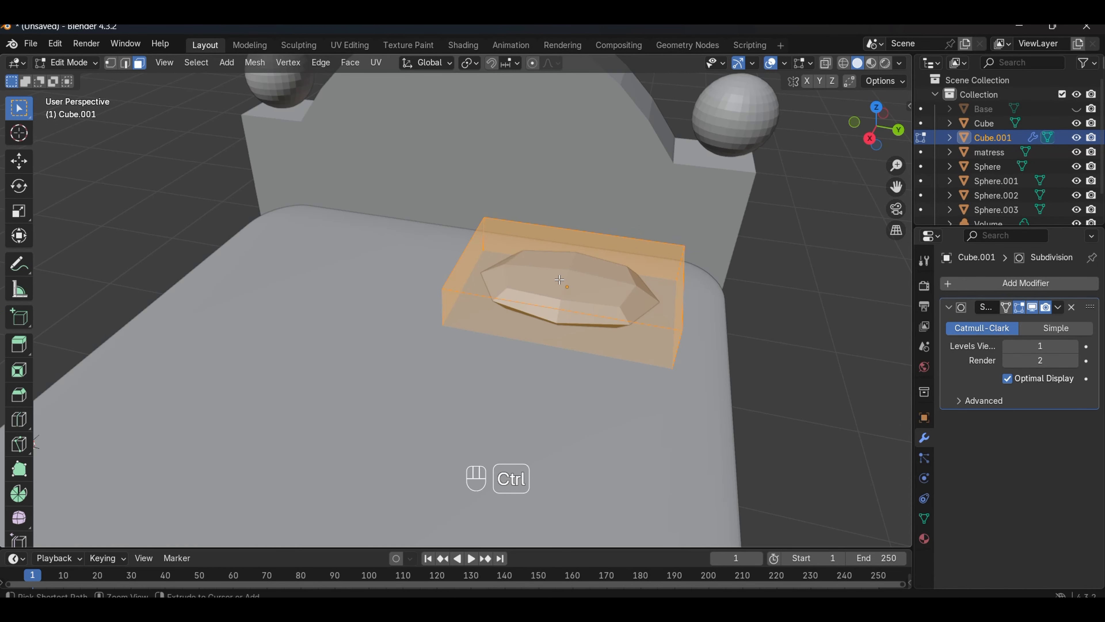
{"action": "key", "text": "ctrl+r"}
{"action": "left_click", "coordinate": [568, 266]}
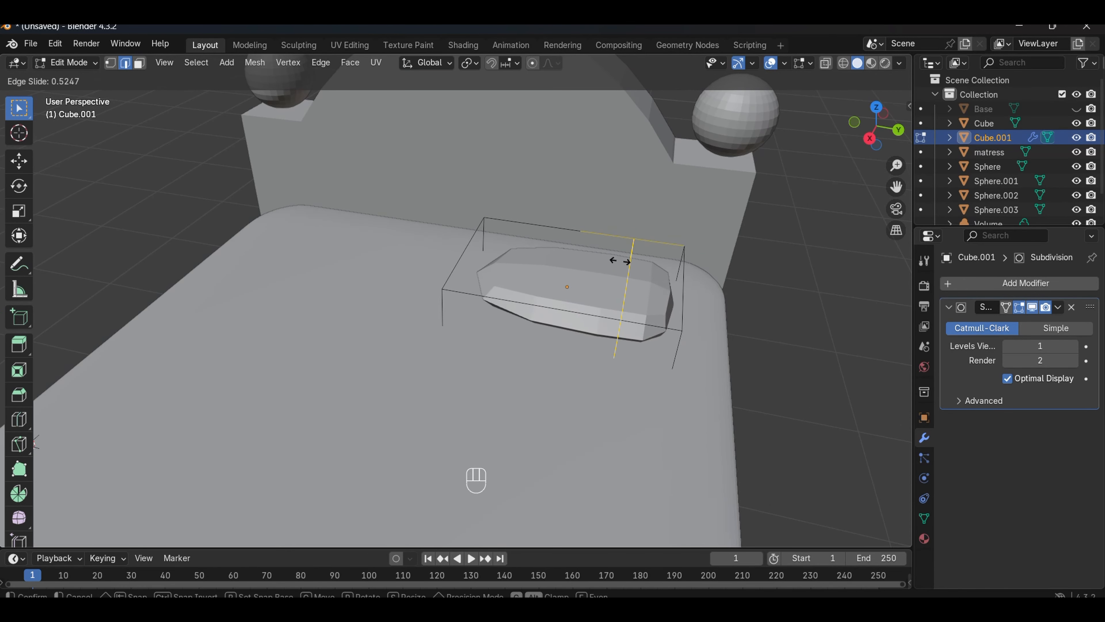
{"action": "left_click", "coordinate": [643, 267]}
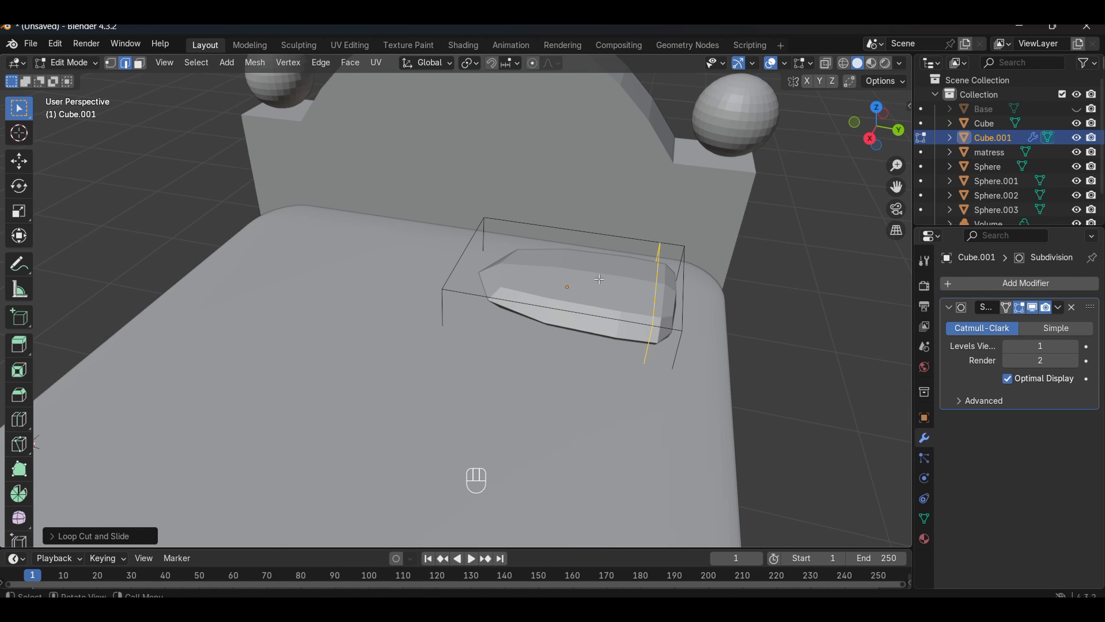
{"action": "key", "text": "ctrl+r"}
{"action": "middle_click_drag", "start_coordinate": [585, 272], "coordinate": [259, 394]}
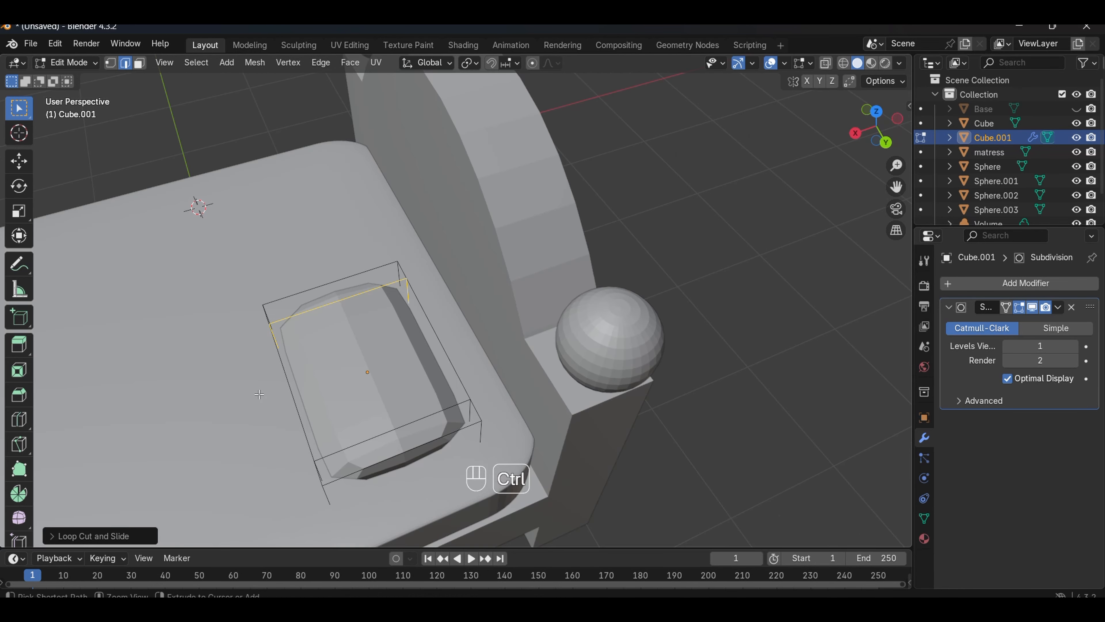
{"action": "key", "text": "ctrl+r"}
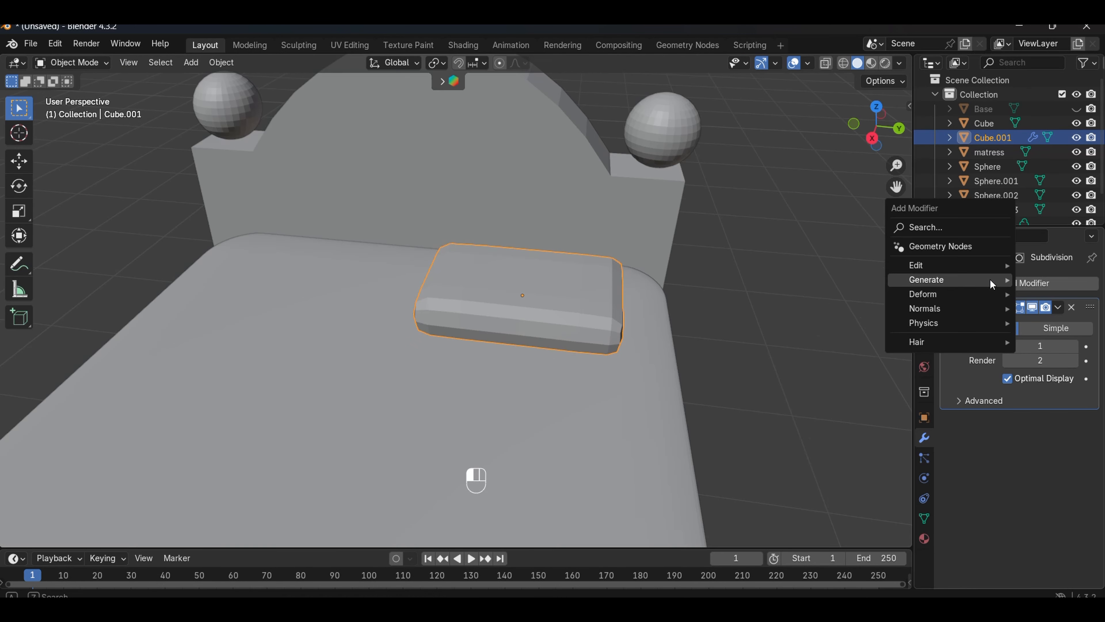
- Apply smooth shading to the pillow with its Subdivision Surface modifier
{"action": "mouse_move", "coordinate": [926, 281]}
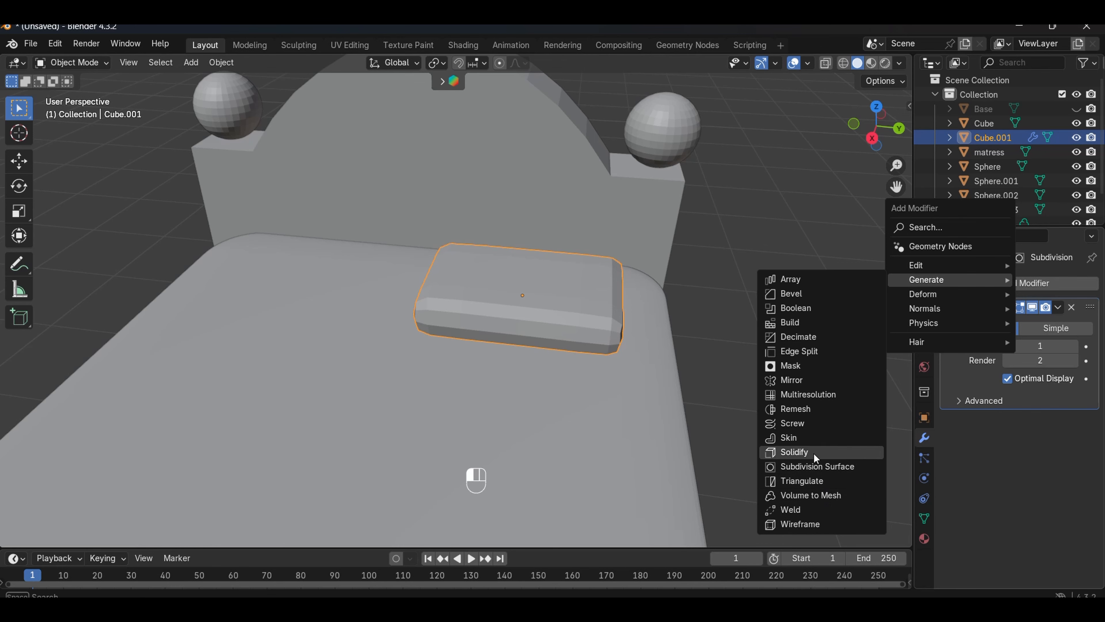
{"action": "left_click", "coordinate": [825, 471]}
{"action": "right_click", "coordinate": [438, 240]}
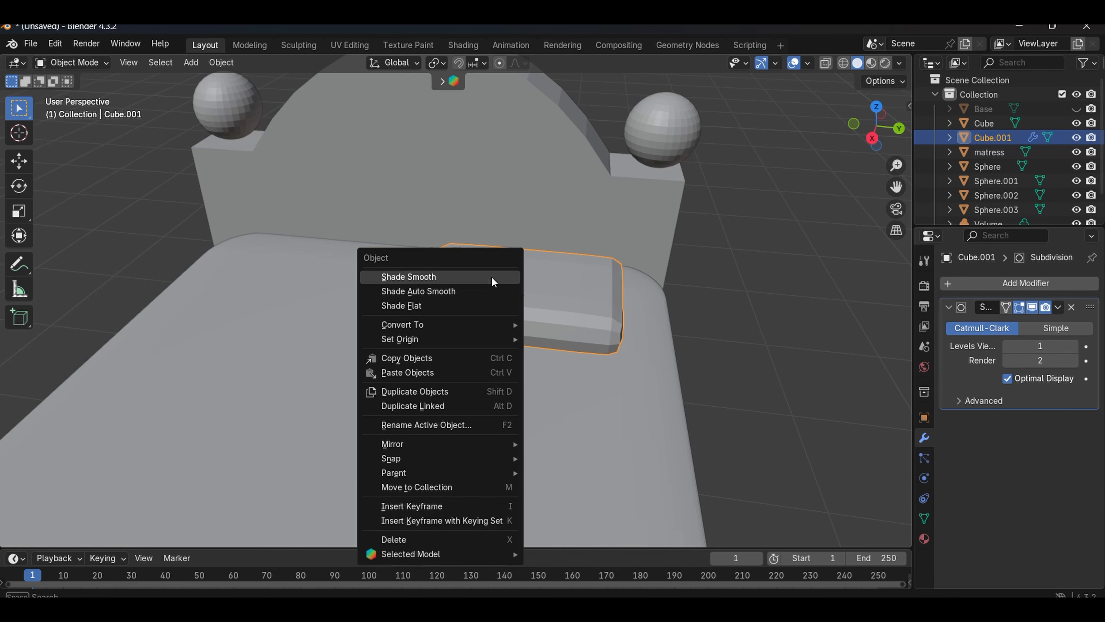
{"action": "left_click", "coordinate": [492, 278]}
- Duplicate the pillow beside the first at the headboard and name the two objects "Pilollow" and "pILLOW N2"
{"action": "middle_click_drag", "start_coordinate": [511, 356], "coordinate": [564, 375]}
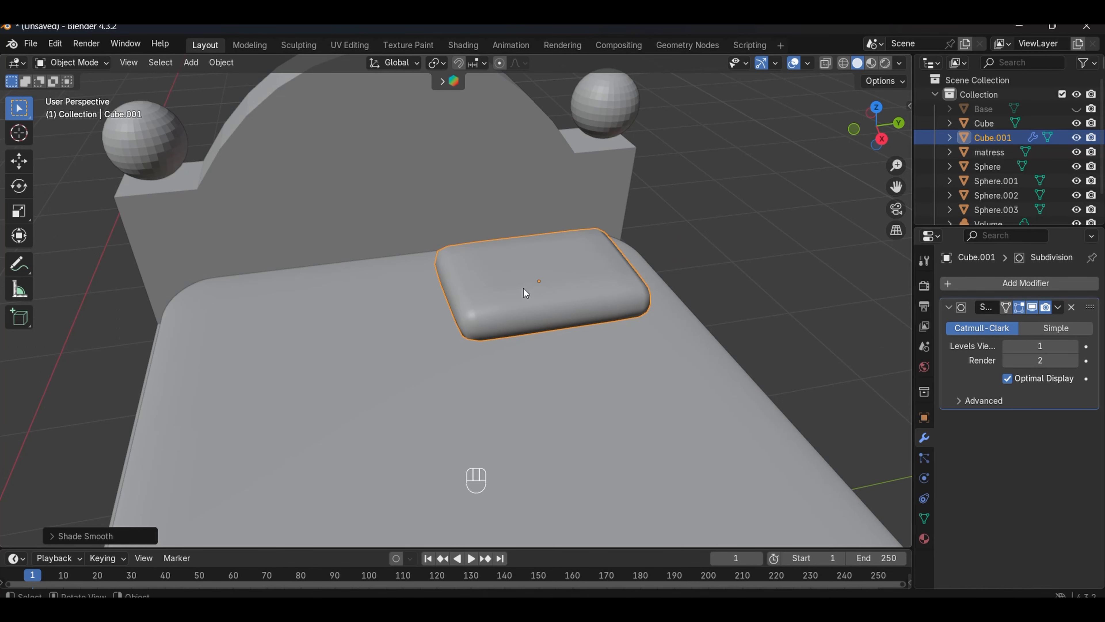
{"action": "key", "text": "shift+d"}
{"action": "key", "text": "x"}
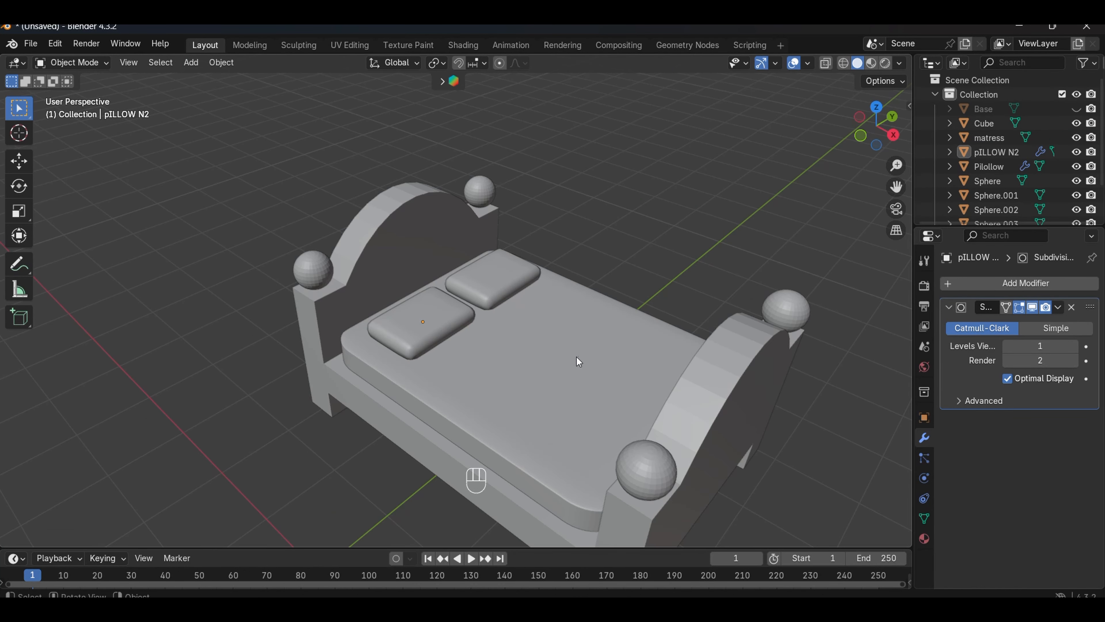
- Add a plane and scale it into a sheet just above the mattress, from the pillows to the footboard
{"action": "key", "text": "shift+a"}
{"action": "mouse_move", "coordinate": [539, 326]}
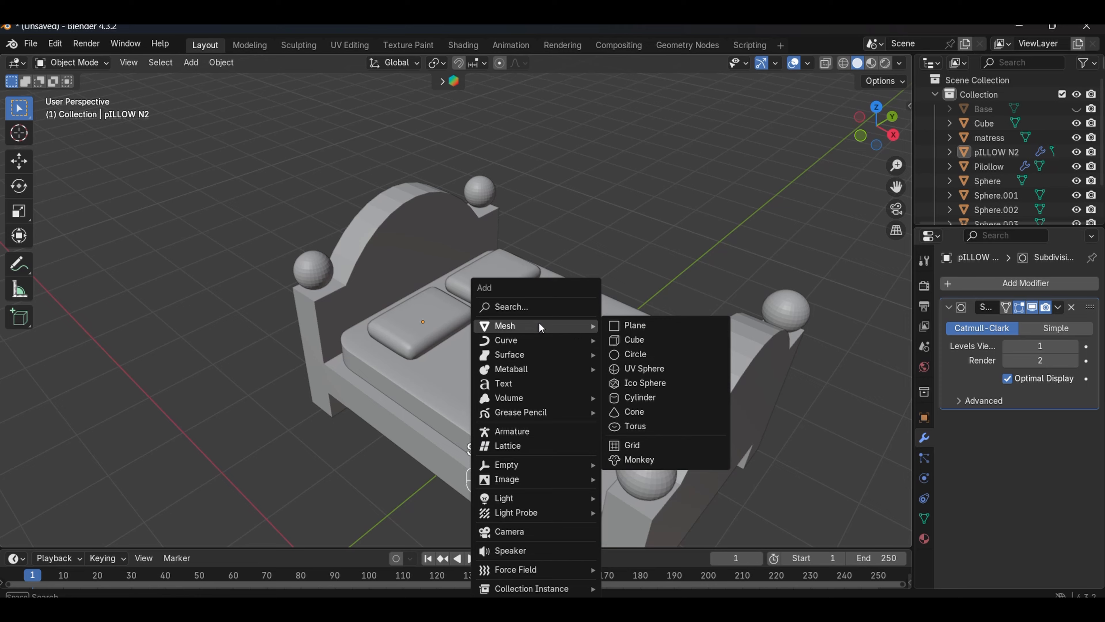
{"action": "left_click", "coordinate": [633, 324]}
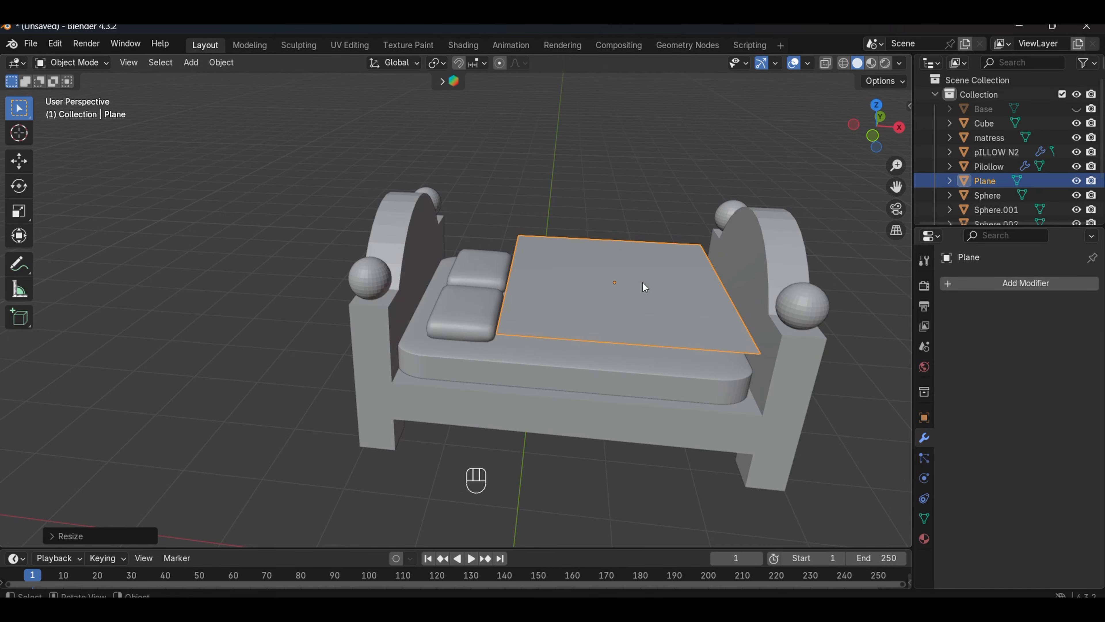
- Subdivide the sheet plane with 15 cuts and return to Object Mode
{"action": "right_click", "coordinate": [641, 282]}
{"action": "key", "text": "Tab"}
{"action": "key", "text": "ctrl+e"}
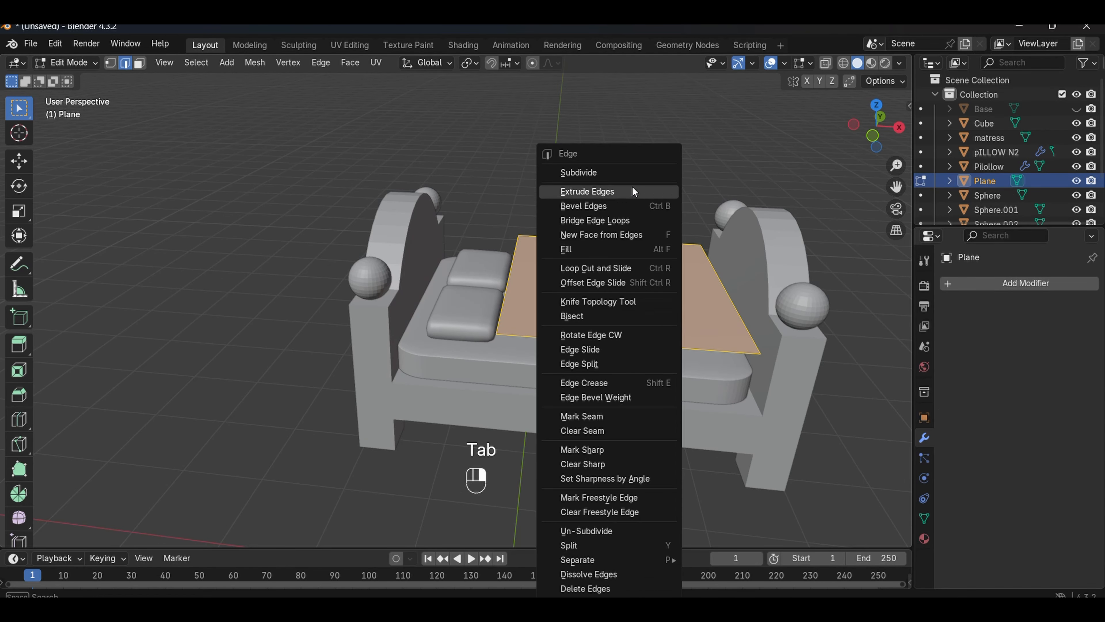
{"action": "left_click", "coordinate": [632, 175]}
{"action": "left_click", "coordinate": [77, 531]}
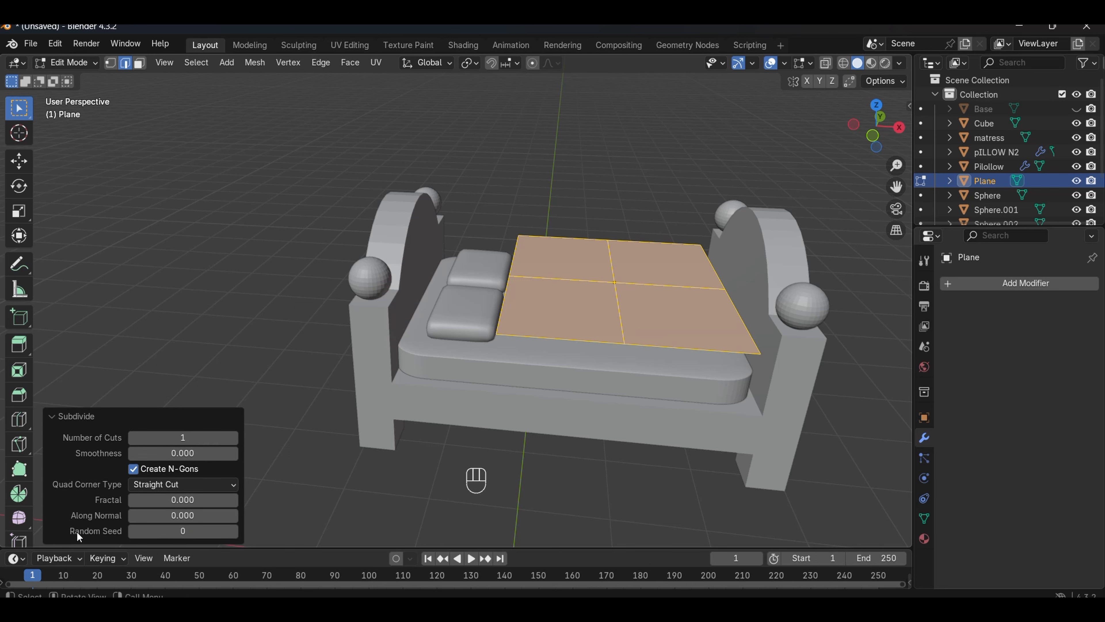
{"action": "left_click", "coordinate": [196, 436]}
{"action": "key", "text": "Return"}
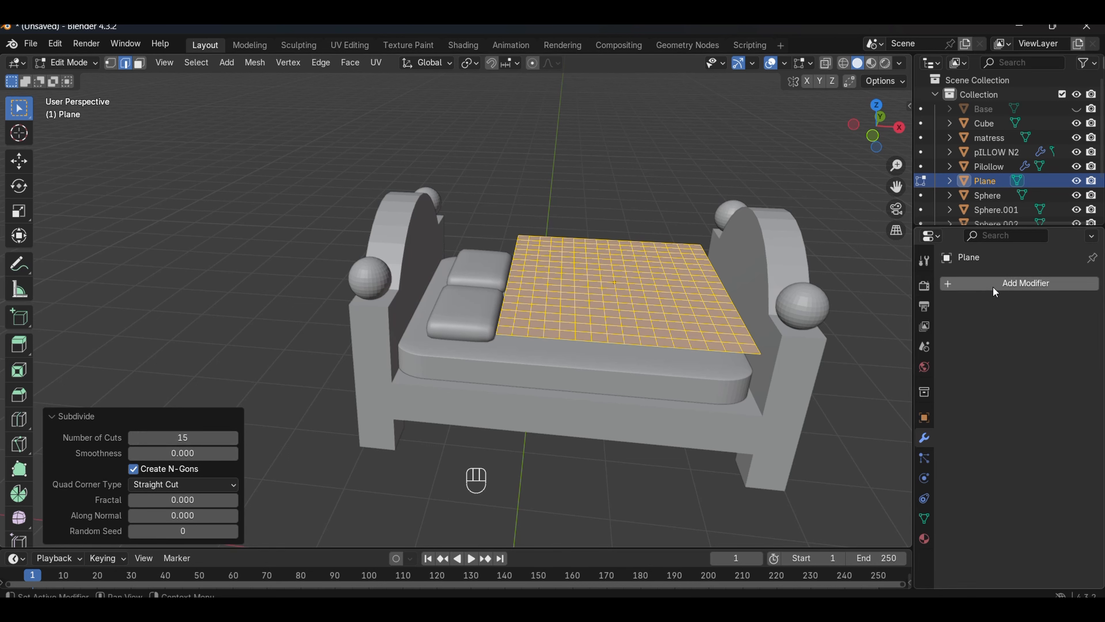
{"action": "left_click", "coordinate": [762, 360]}
{"action": "key", "text": "Tab"}
- Give the mattress Collision physics and the sheet plane Cloth physics
{"action": "left_click", "coordinate": [742, 356]}
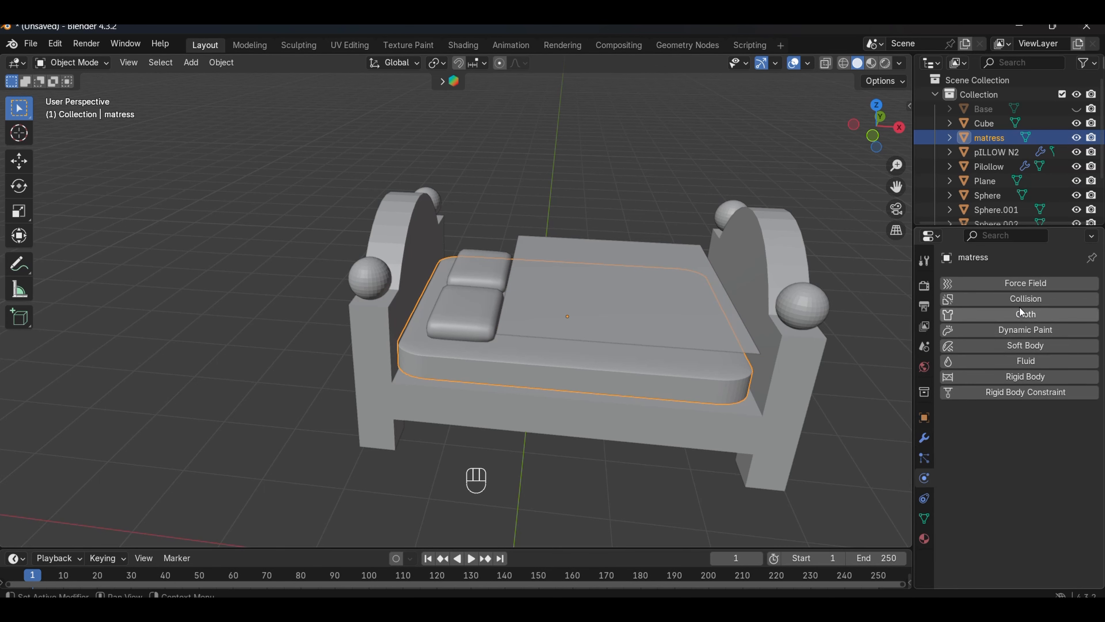
{"action": "left_click", "coordinate": [1023, 299]}
{"action": "left_click", "coordinate": [647, 332]}
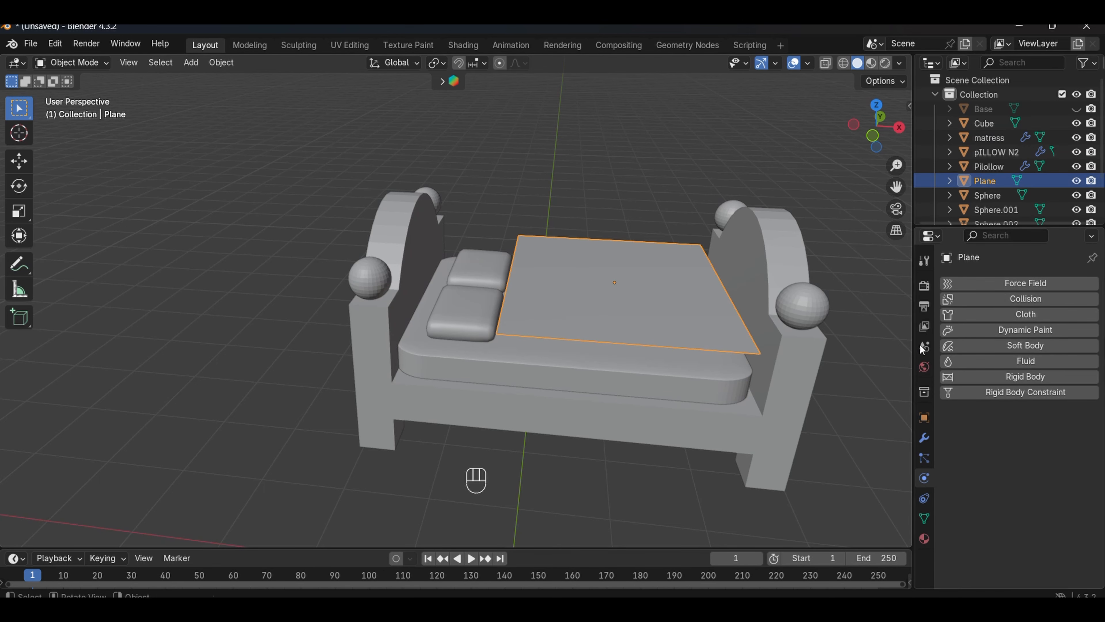
{"action": "left_click", "coordinate": [1044, 314]}
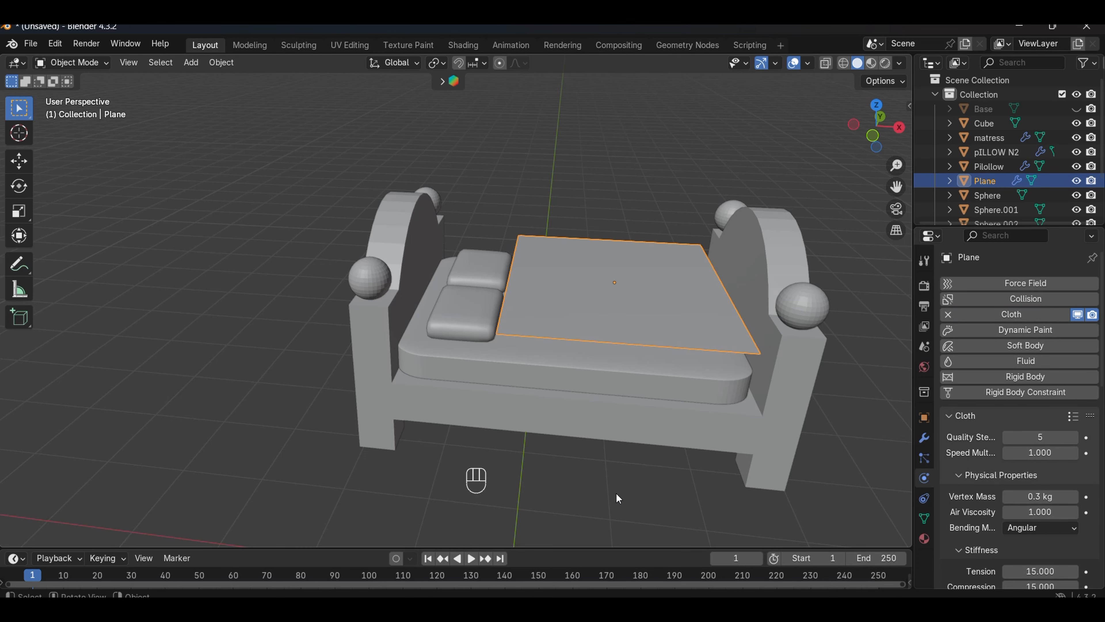
- Give the bed frame Collision physics and run the cloth simulation to frame 29 to drape the sheet over the bed
{"action": "key", "text": "space"}
{"action": "key", "text": "space"}
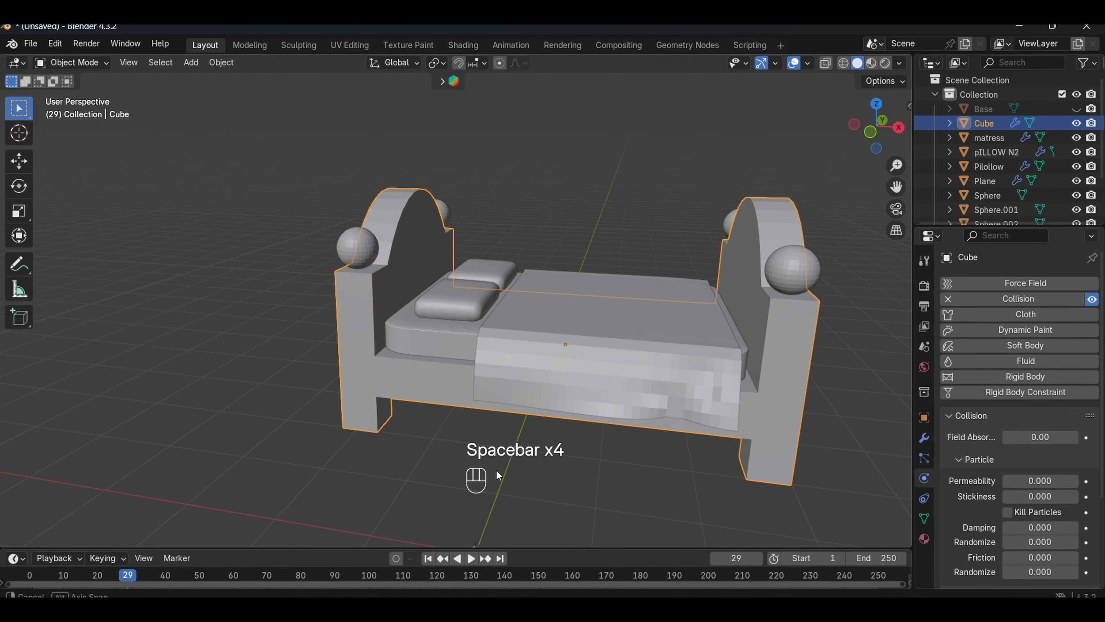
{"action": "middle_click_drag", "start_coordinate": [495, 470], "coordinate": [455, 514]}
- Convert the draped sheet to a mesh and name the object "cOVER"
{"action": "right_click", "coordinate": [502, 370]}
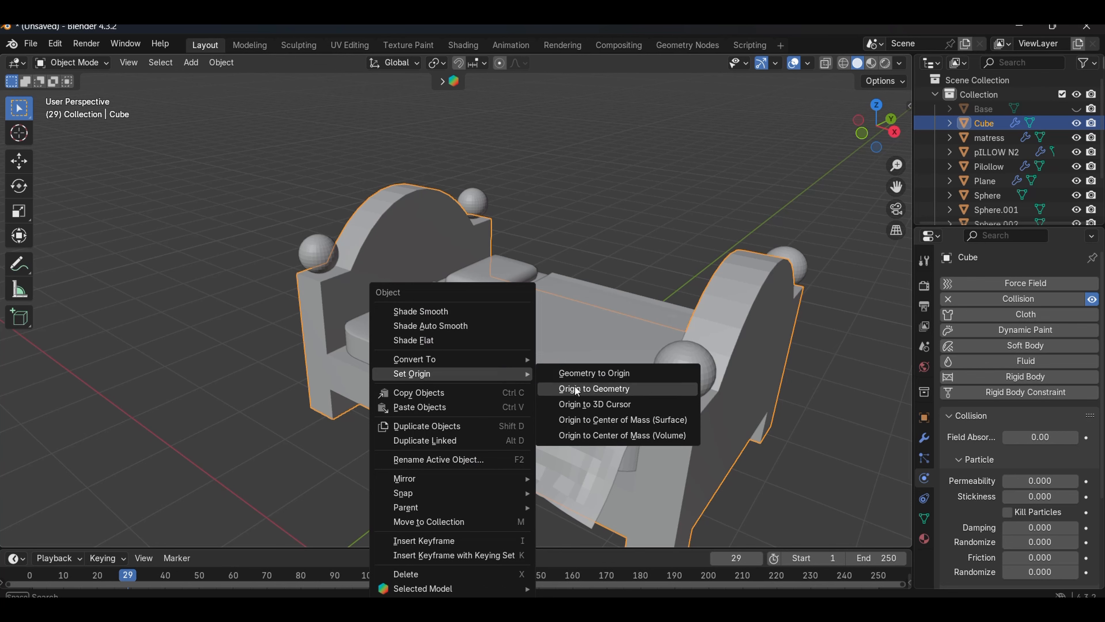
{"action": "left_click", "coordinate": [544, 396]}
{"action": "right_click", "coordinate": [542, 398]}
{"action": "mouse_move", "coordinate": [513, 359]}
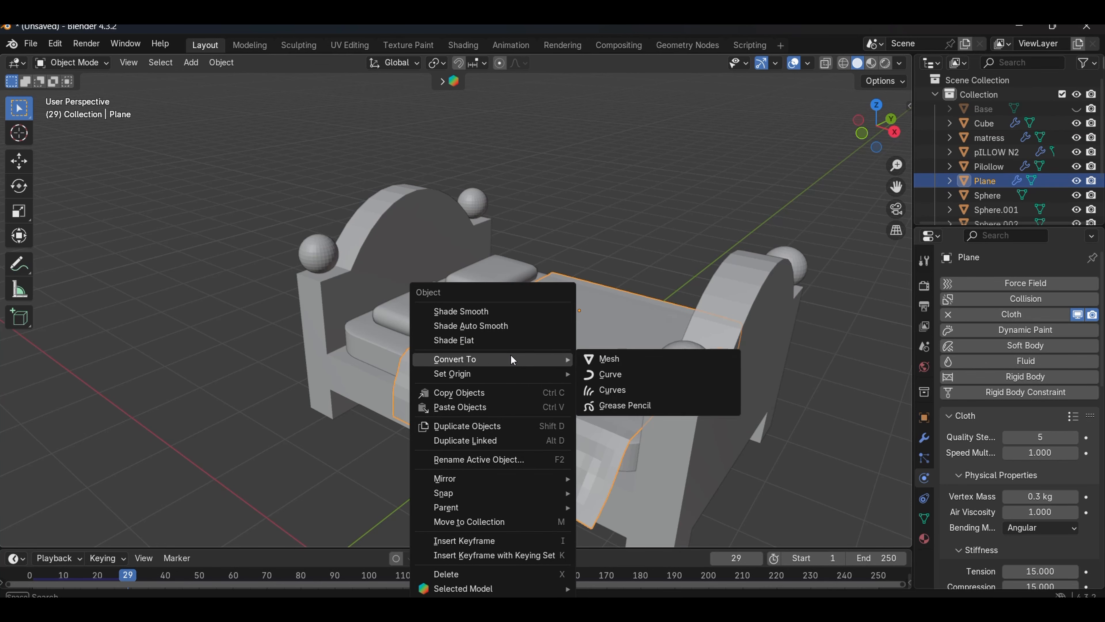
{"action": "left_click", "coordinate": [628, 355]}
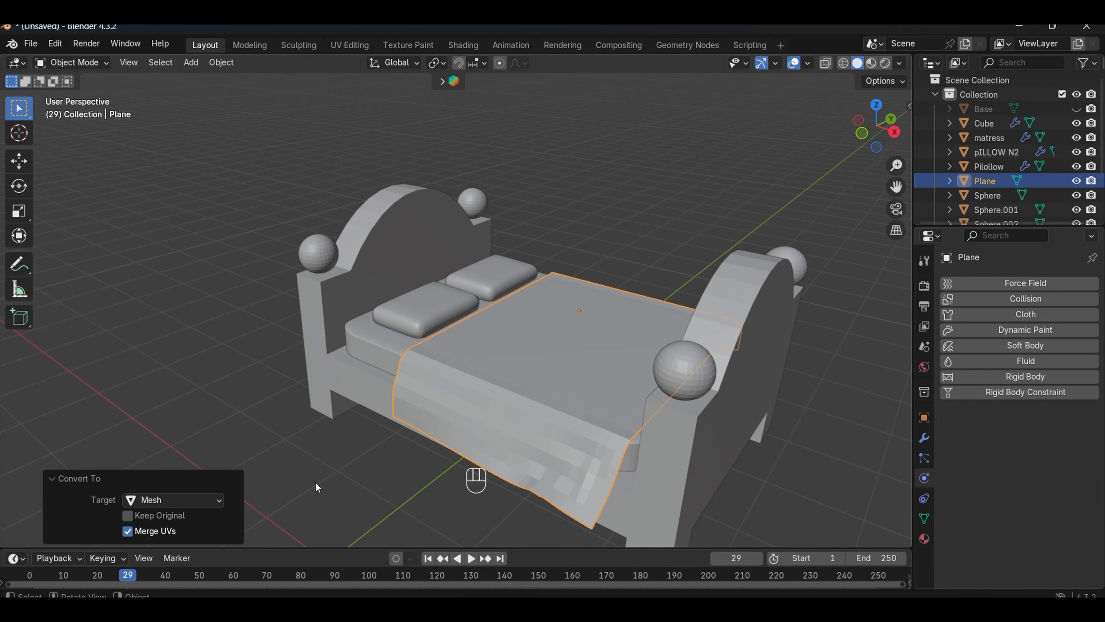
{"action": "left_click", "coordinate": [324, 479]}
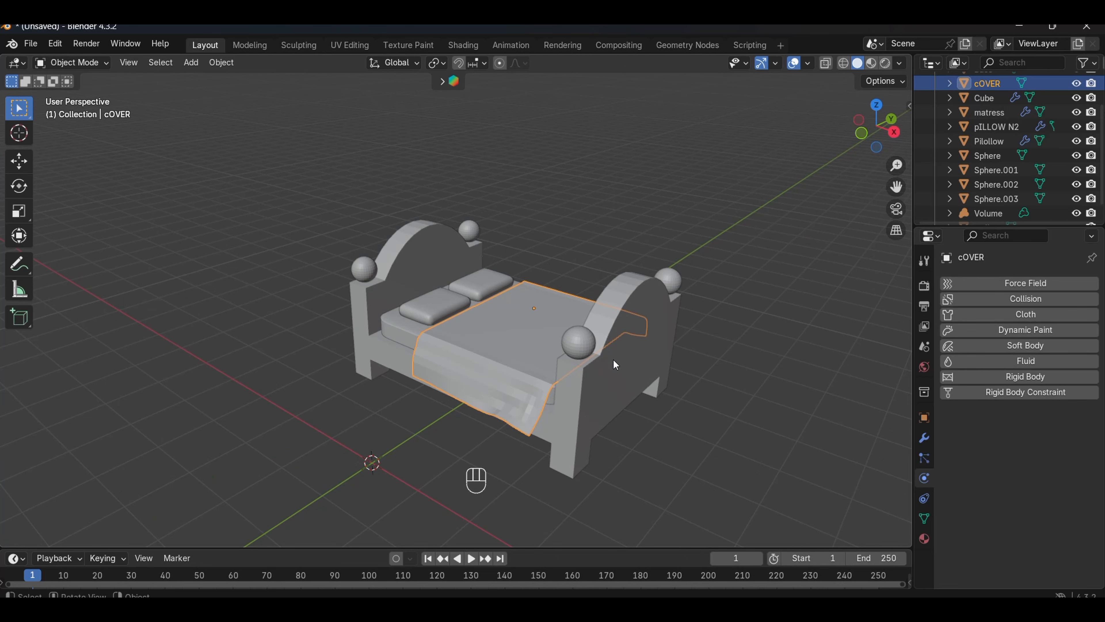
- Unhide the room's walls and floor around the bed and clear the selection
{"action": "key", "text": "alt+h"}
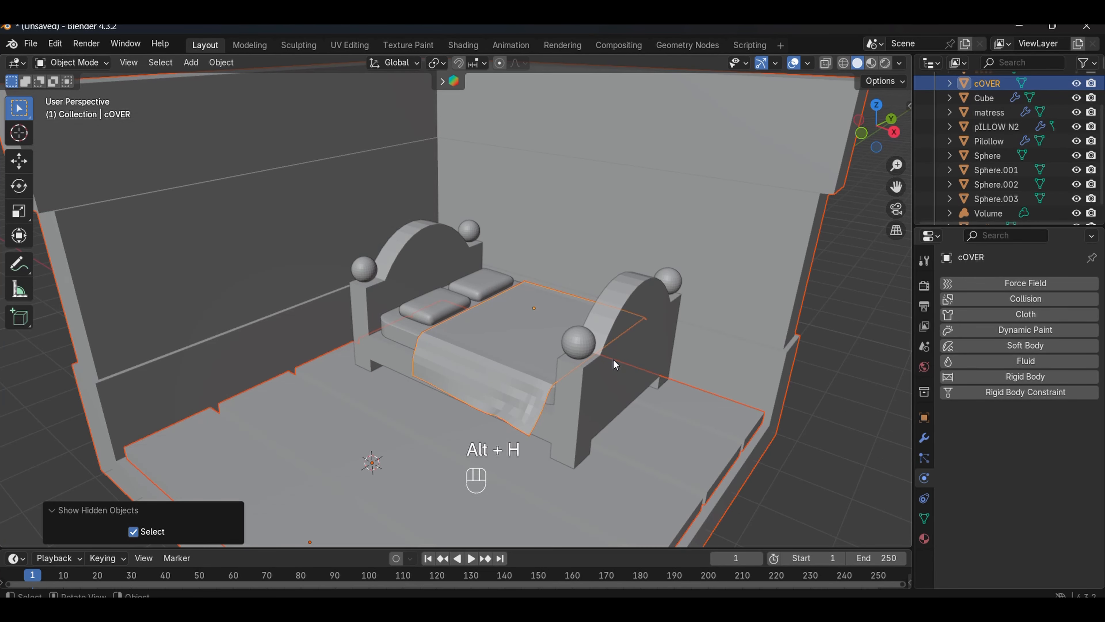
{"action": "left_click", "coordinate": [805, 484]}
{"action": "scroll", "coordinate": [572, 453], "scroll_direction": "down", "scroll_amount": 2}
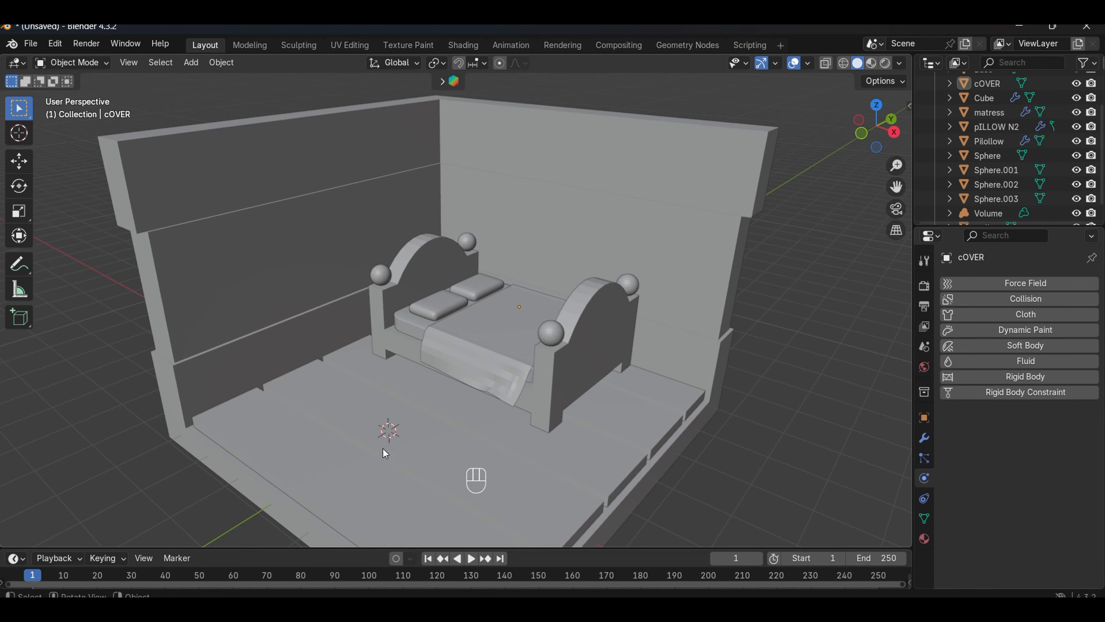
- Add a cube on the floor beside the bed and scale it by 1.45 along X and about 1.17 along Y
{"action": "left_click", "coordinate": [284, 413]}
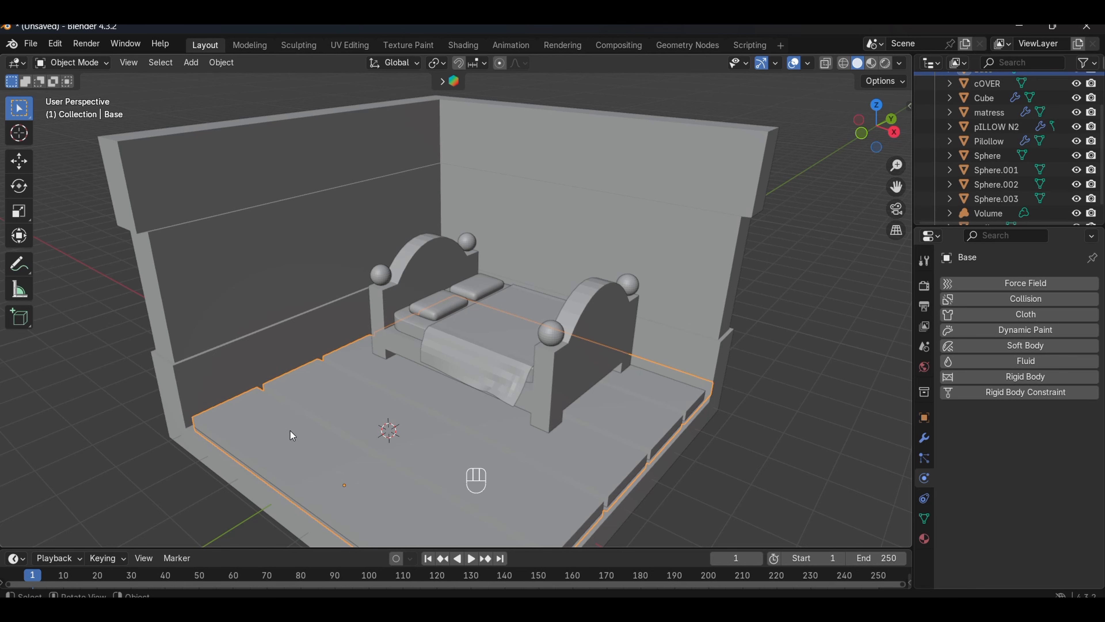
{"action": "key", "text": "shift+a"}
{"action": "mouse_move", "coordinate": [280, 325]}
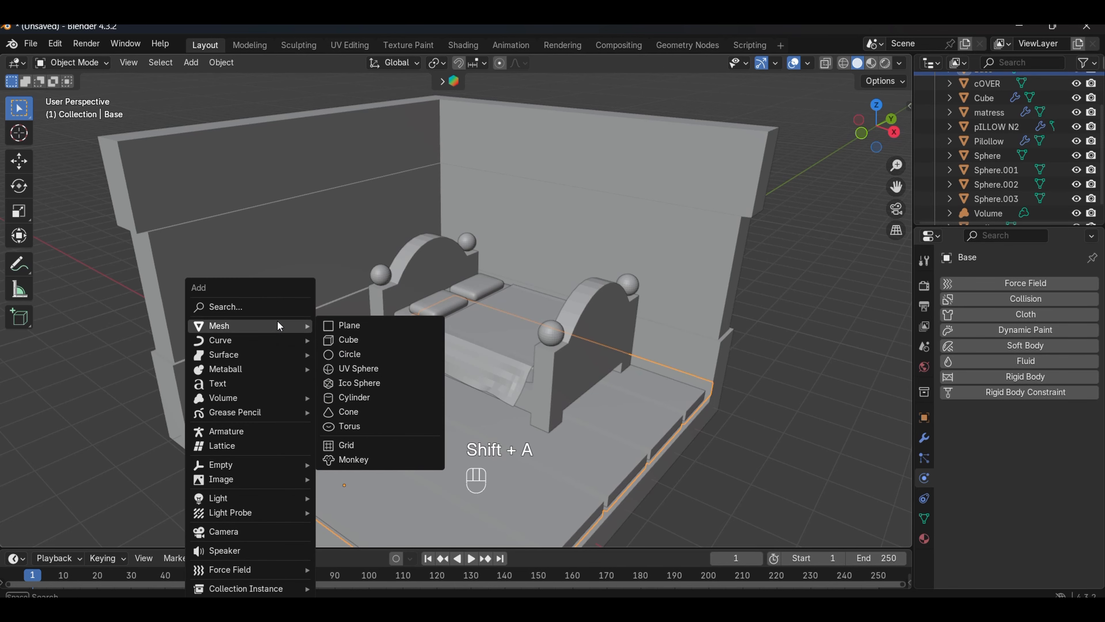
{"action": "left_click", "coordinate": [364, 340]}
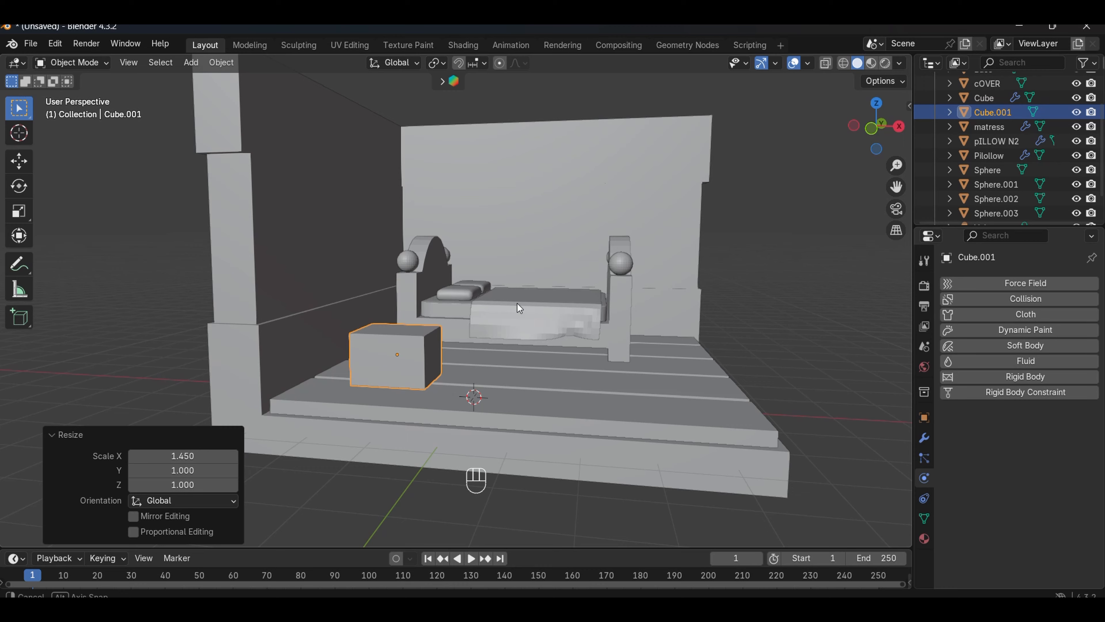
{"action": "middle_click_drag", "start_coordinate": [518, 304], "coordinate": [509, 310]}
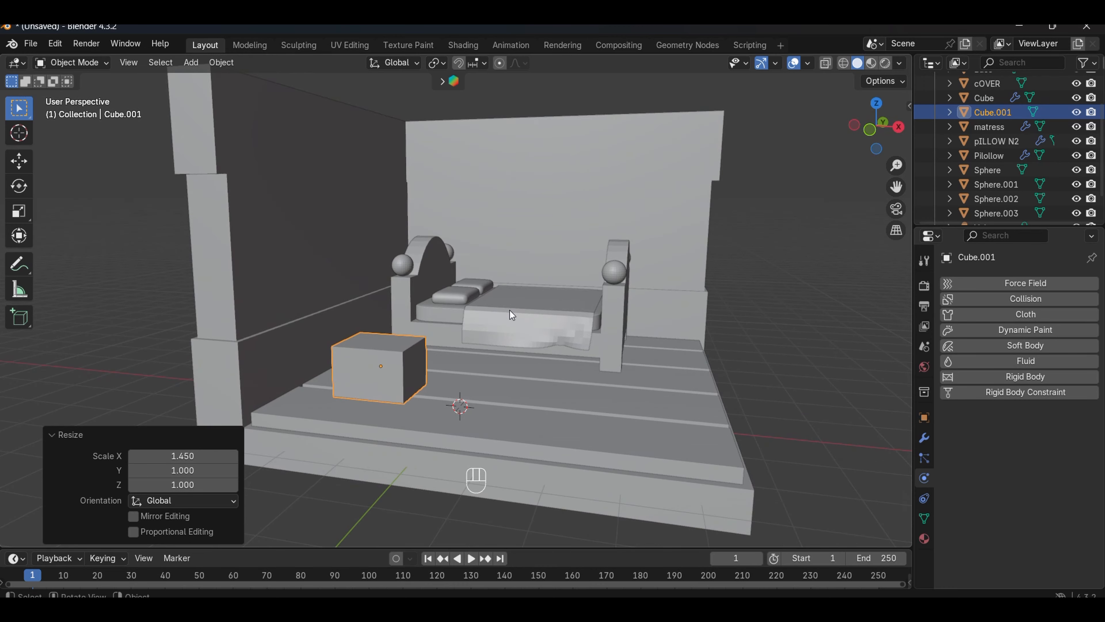
{"action": "key", "text": "s"}
{"action": "key", "text": "y"}
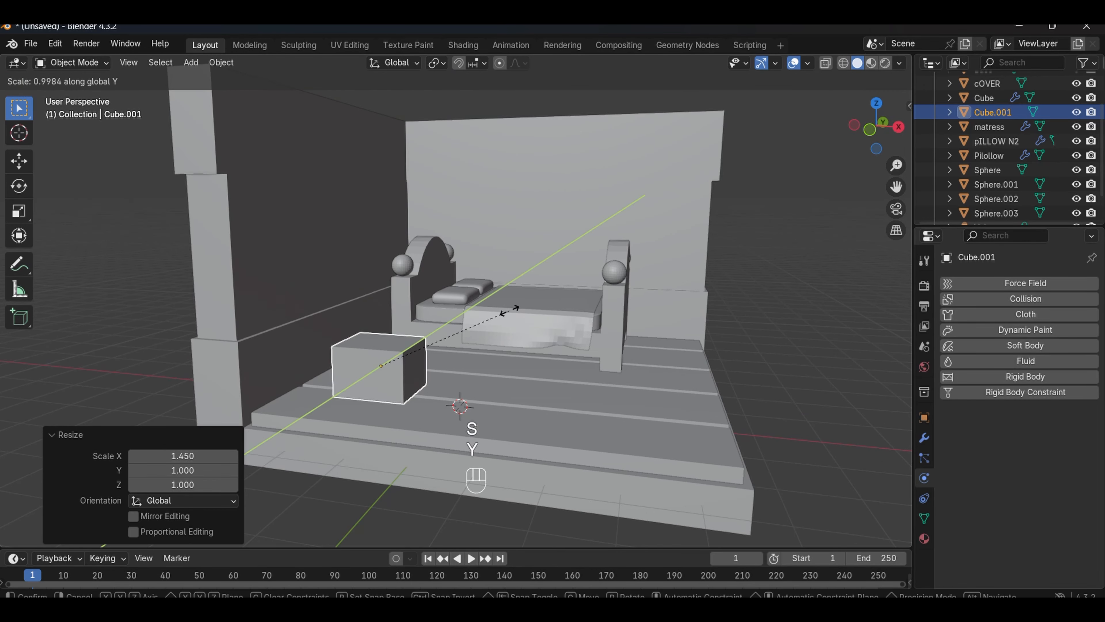
{"action": "left_click", "coordinate": [535, 310]}
- Extrude the block's top face up about 0.13 m and extrude the new side band outward at scale 1.155 as an overhanging lid
{"action": "middle_click_drag", "start_coordinate": [528, 332], "coordinate": [501, 353]}
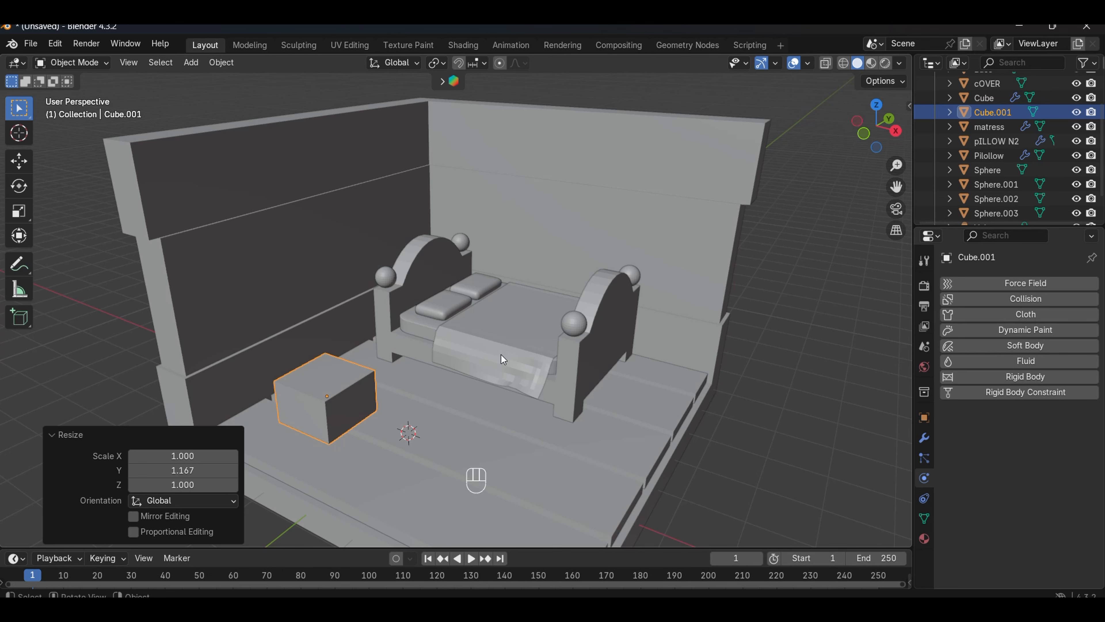
{"action": "key", "text": "Tab"}
{"action": "left_click", "coordinate": [314, 385]}
{"action": "key", "text": "e"}
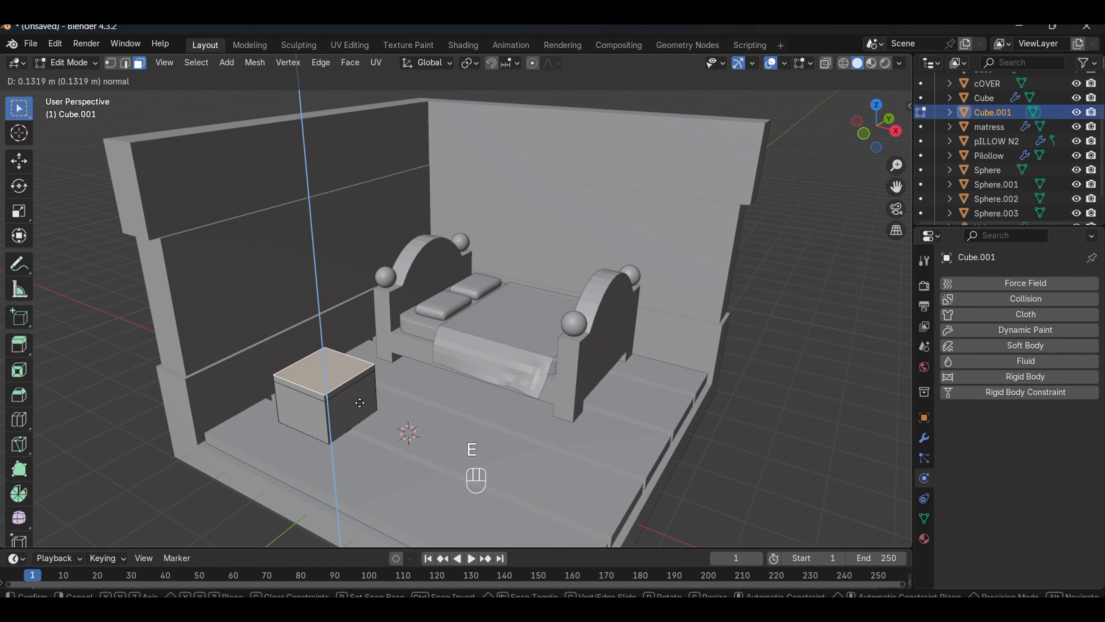
{"action": "left_click", "coordinate": [359, 403]}
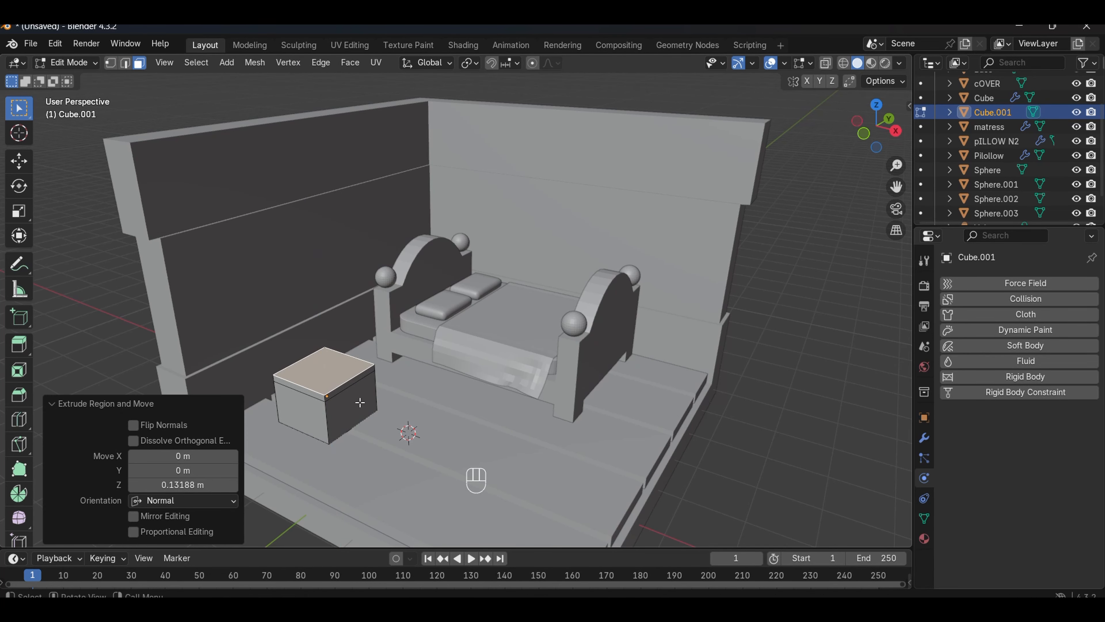
{"action": "left_click", "coordinate": [293, 386], "text": "alt"}
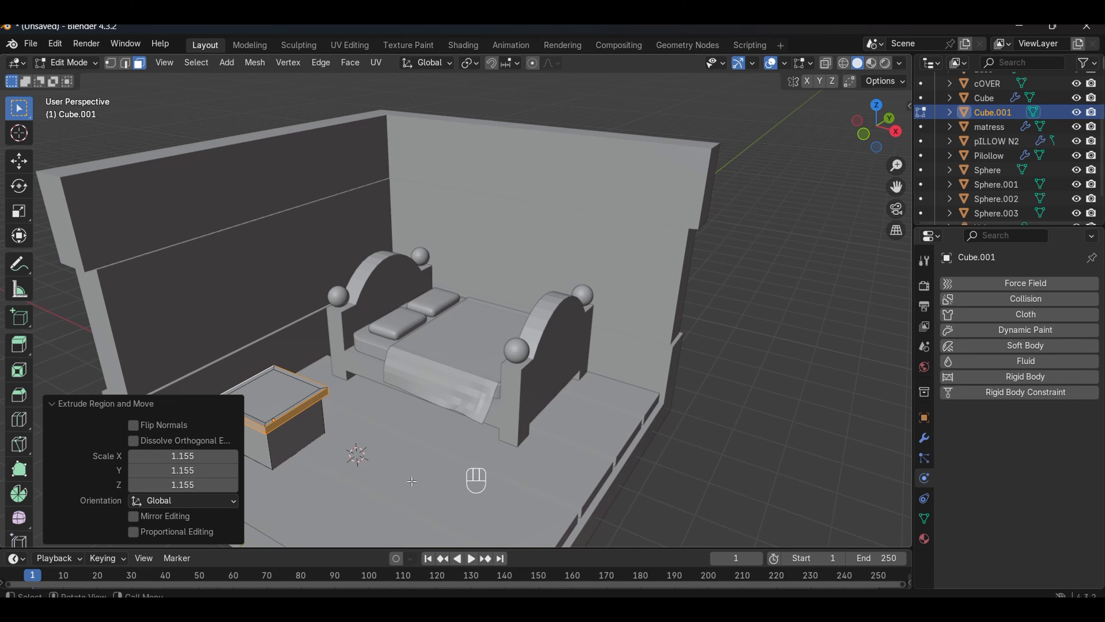
{"action": "left_click", "coordinate": [399, 473]}
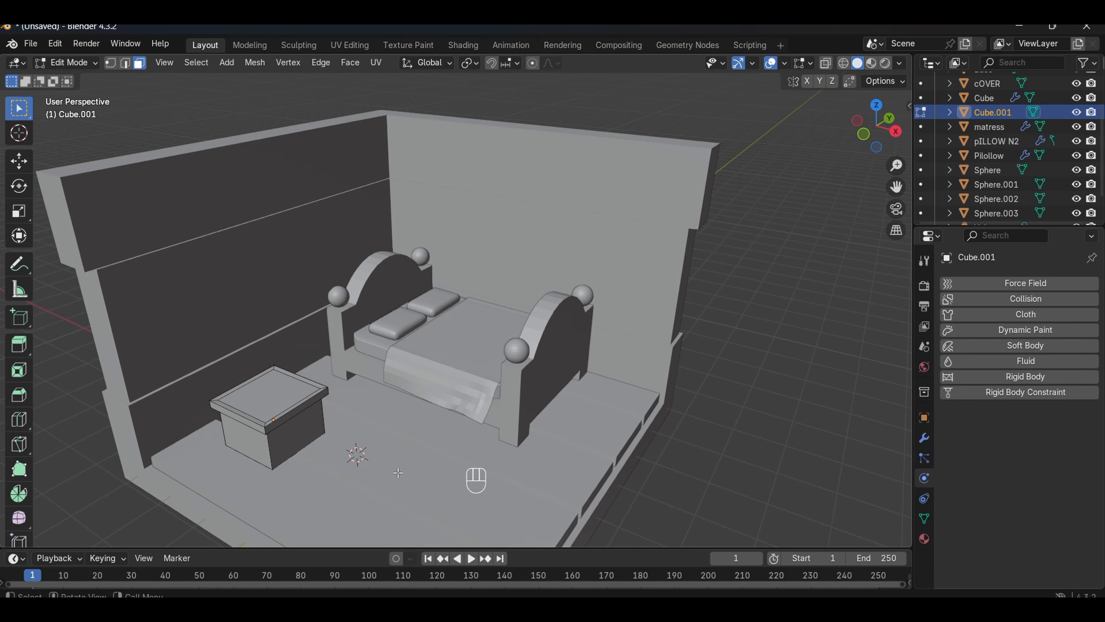
- Add loop cuts near the vertical corners of the chest in both horizontal directions
{"action": "middle_click_drag", "start_coordinate": [399, 473], "coordinate": [351, 461]}
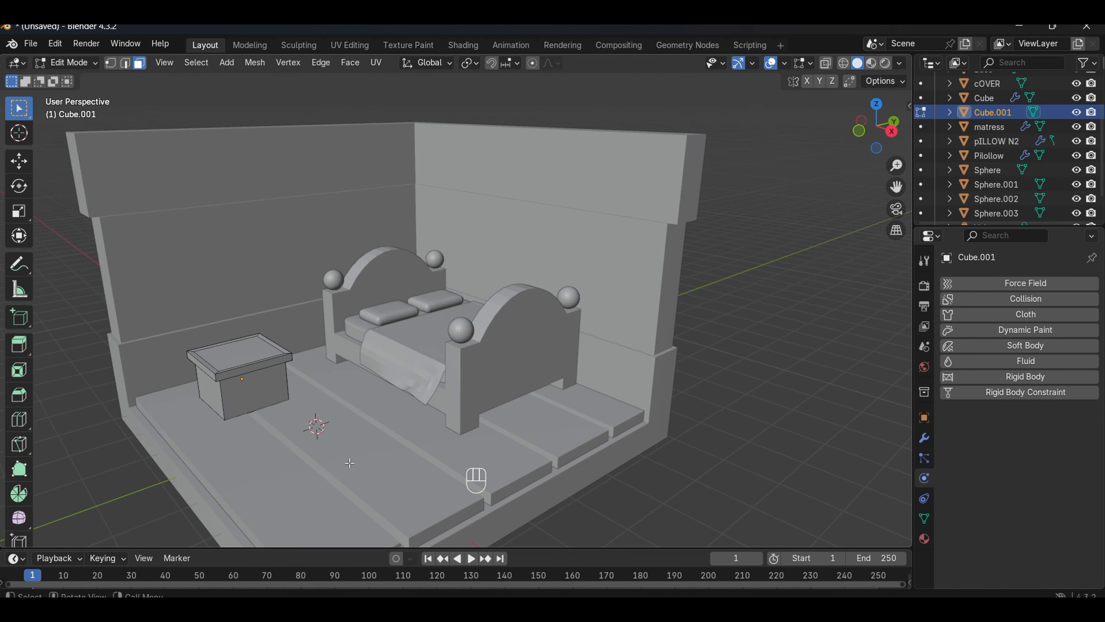
{"action": "scroll", "coordinate": [349, 462], "scroll_direction": "up", "scroll_amount": 3}
{"action": "key", "text": "ctrl+r"}
{"action": "left_click", "coordinate": [218, 383]}
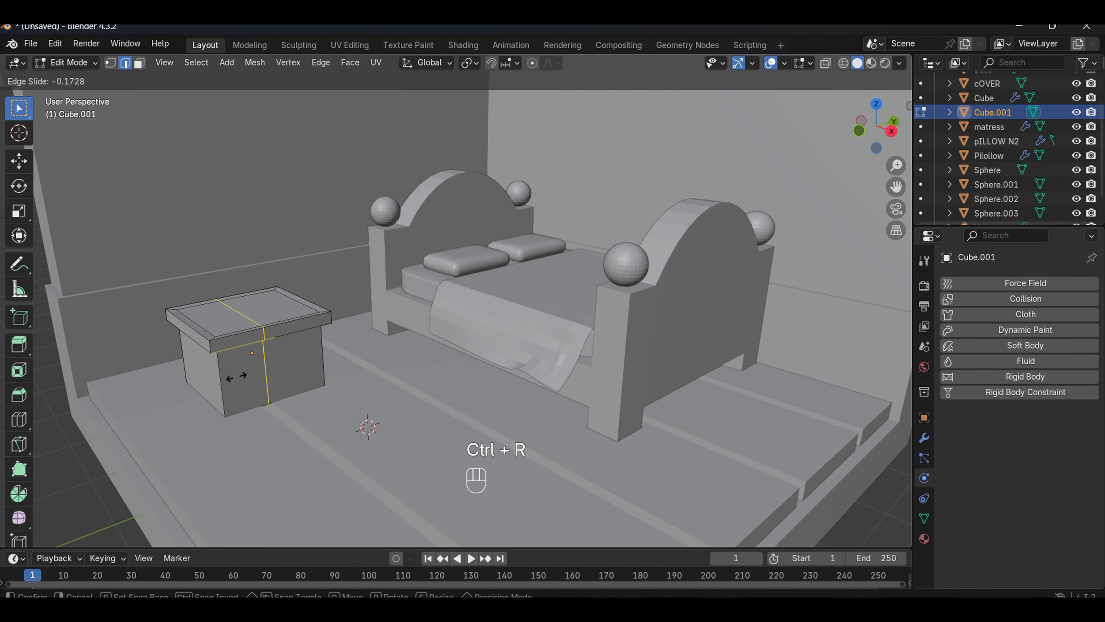
{"action": "left_click", "coordinate": [209, 393]}
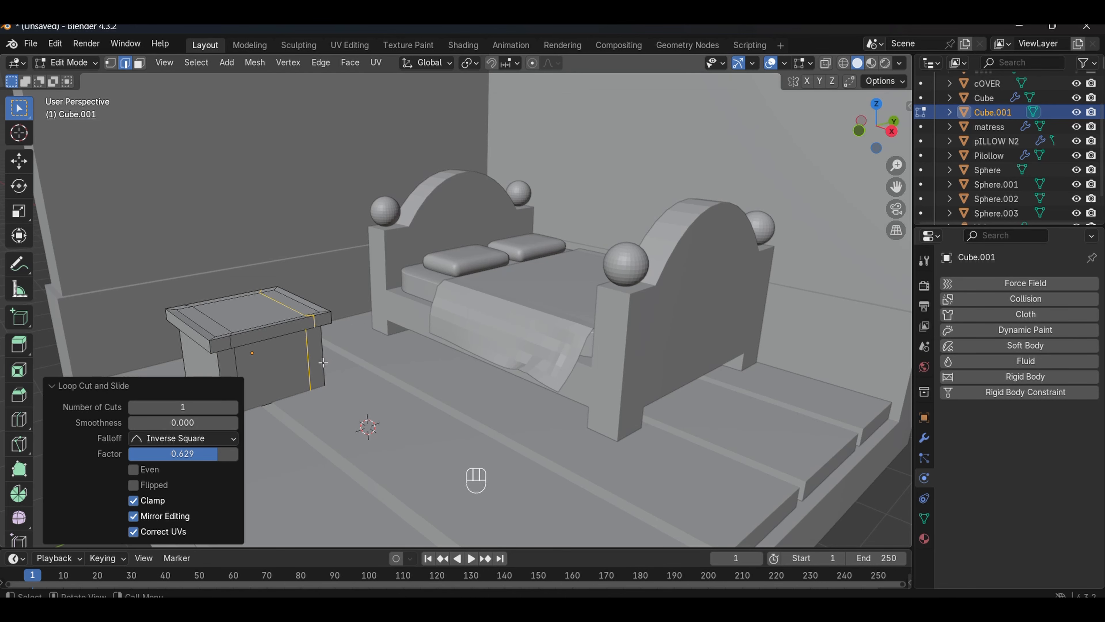
- Recess the side faces between the chest's corner cuts to leave corner posts standing out below the lid
{"action": "middle_click_drag", "start_coordinate": [209, 393], "coordinate": [268, 388]}
{"action": "key", "text": "3"}
{"action": "key", "text": "space"}
{"action": "key", "text": "space"}
{"action": "key", "text": "space"}
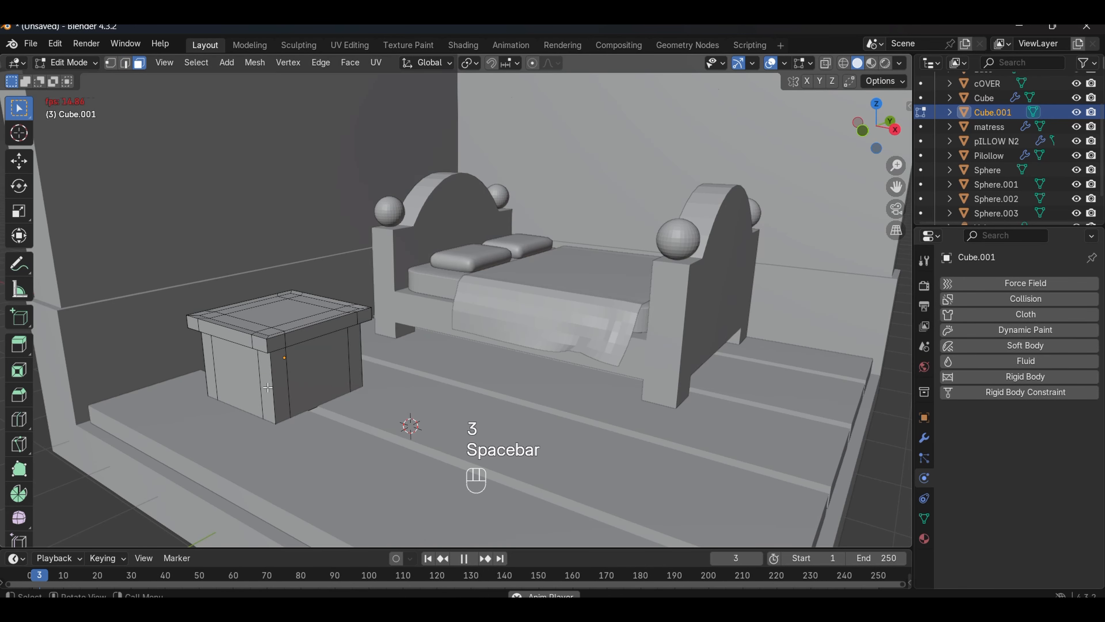
{"action": "key", "text": "space"}
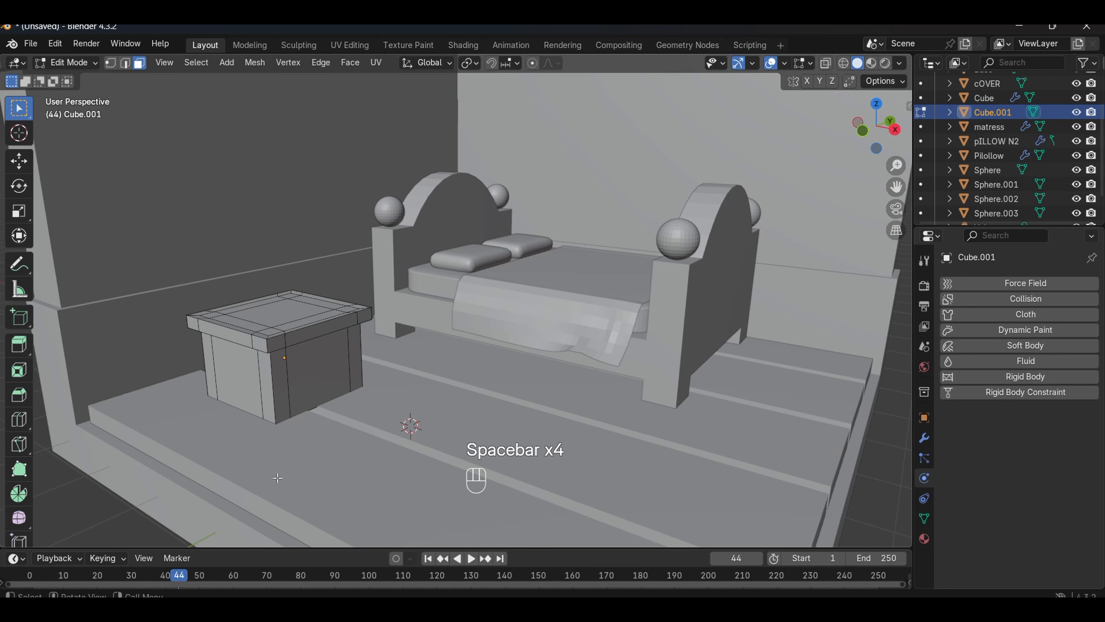
{"action": "left_click", "coordinate": [266, 403]}
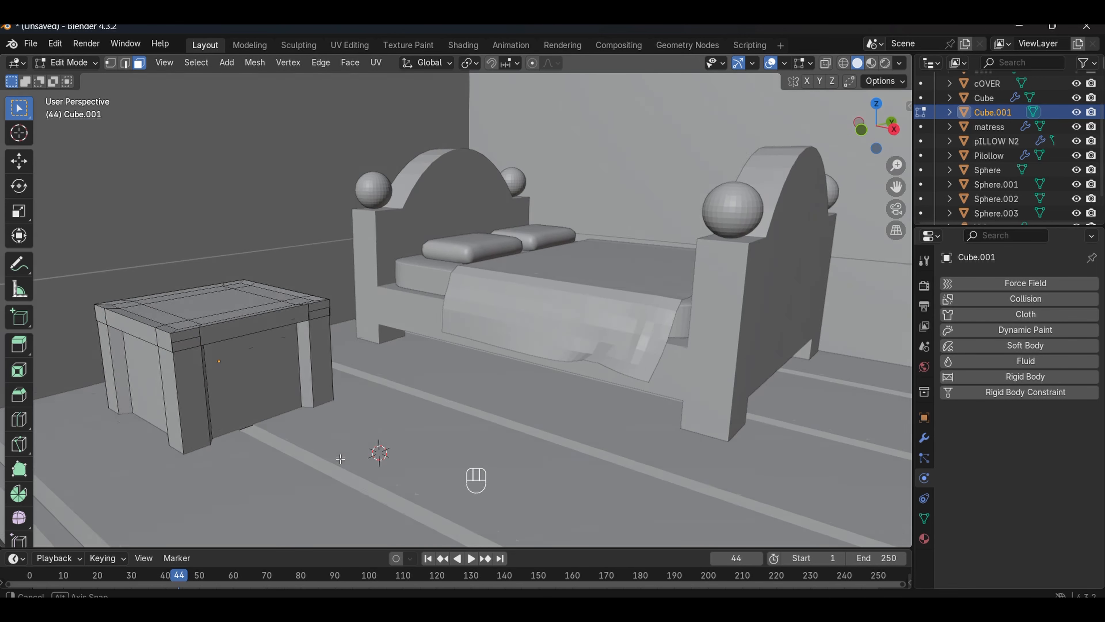
- Add horizontal loop cuts around the bedside chest to divide its front panel into drawer sections
{"action": "middle_click_drag", "start_coordinate": [279, 383], "coordinate": [295, 408]}
{"action": "key", "text": "ctrl+r"}
{"action": "left_click", "coordinate": [261, 413]}
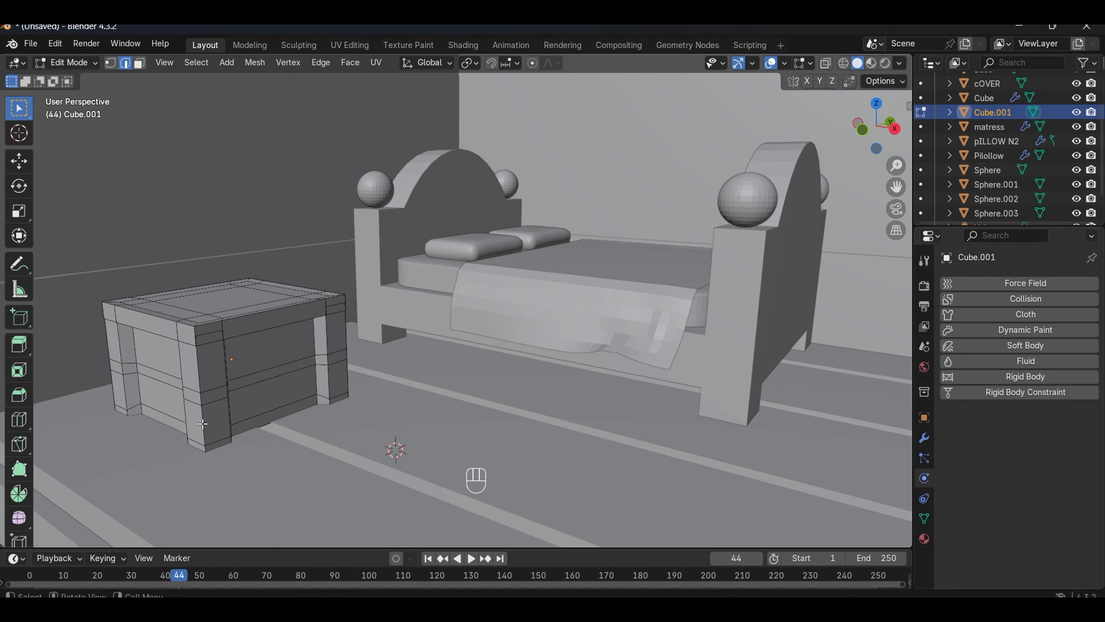
- Dissolve the new horizontal edges on the chest's corner posts and side panel, keeping the divisions on the recessed front
{"action": "left_click", "coordinate": [147, 369]}
{"action": "left_click", "coordinate": [191, 390], "text": "alt"}
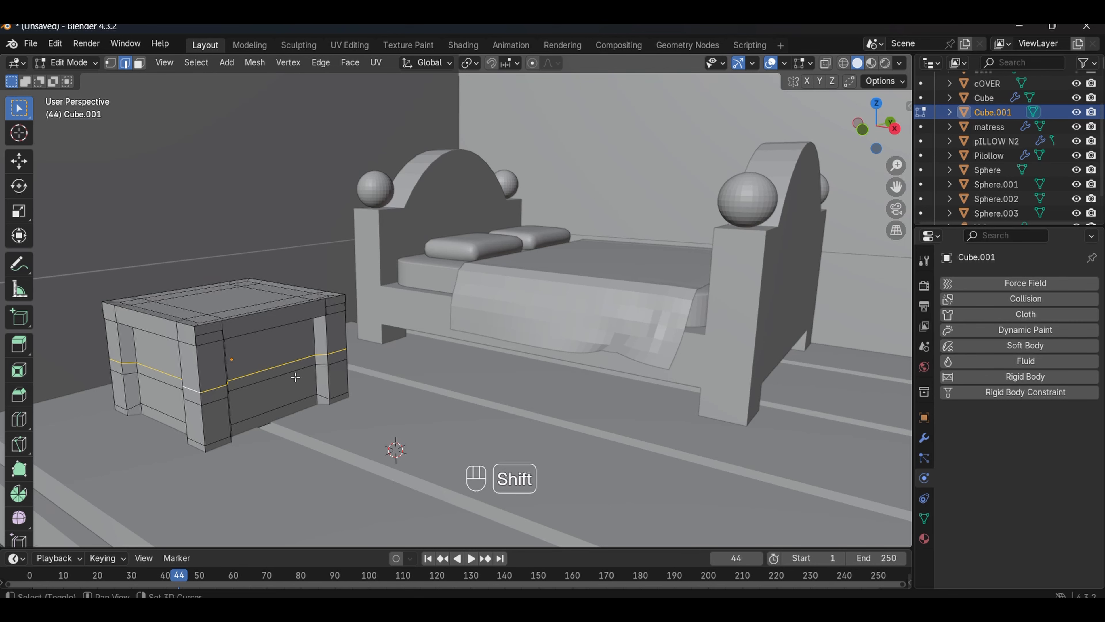
{"action": "left_click", "coordinate": [287, 364], "text": "shift"}
{"action": "key", "text": "ctrl+e"}
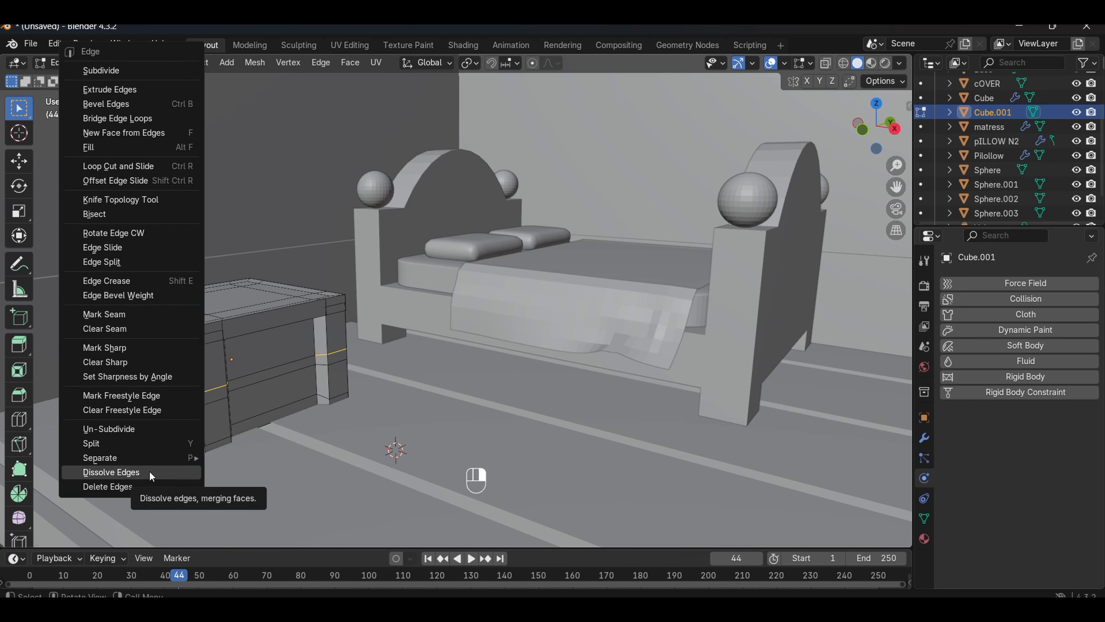
{"action": "left_click", "coordinate": [148, 471]}
- Extrude the lower section of the chest's front panel outward about 0.336 m as a pulled-out drawer
{"action": "key", "text": "3"}
{"action": "left_click", "coordinate": [297, 418]}
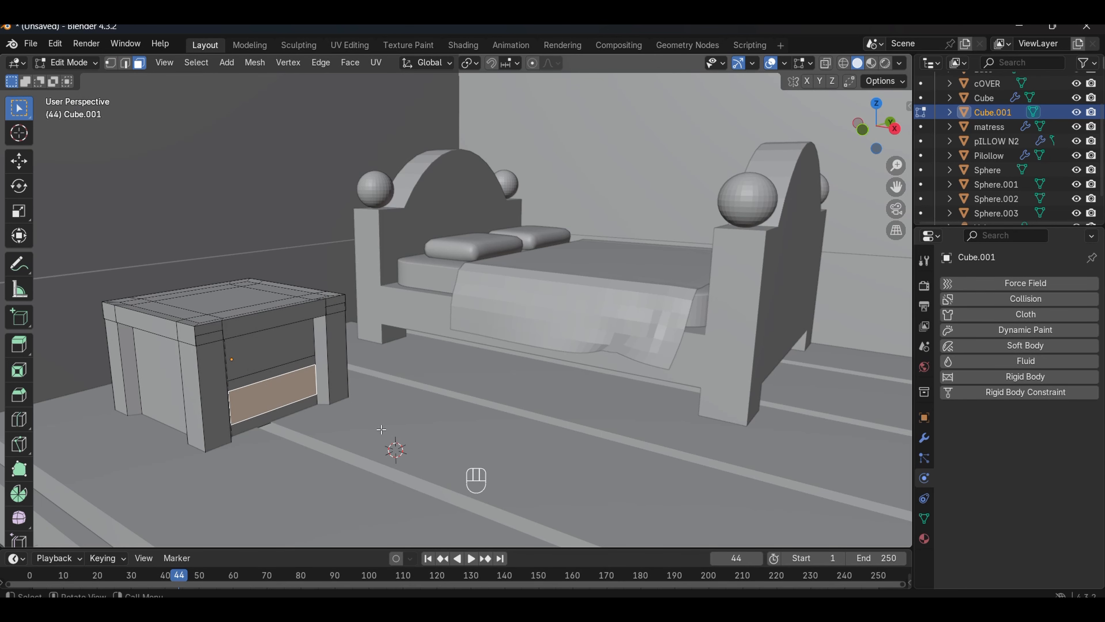
{"action": "key", "text": "e"}
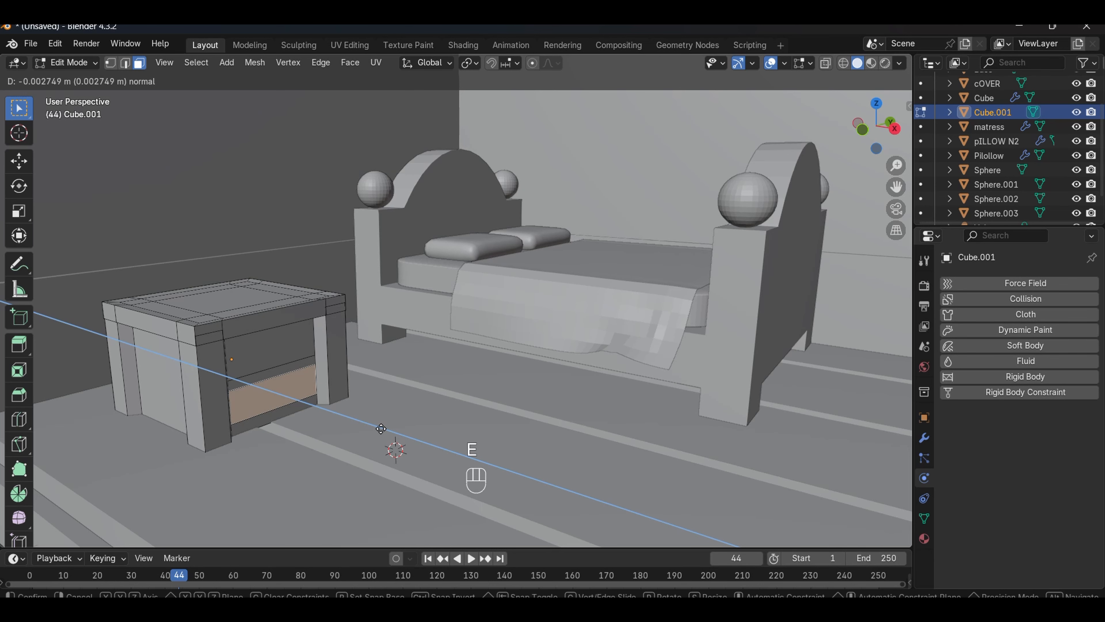
{"action": "left_click", "coordinate": [405, 435]}
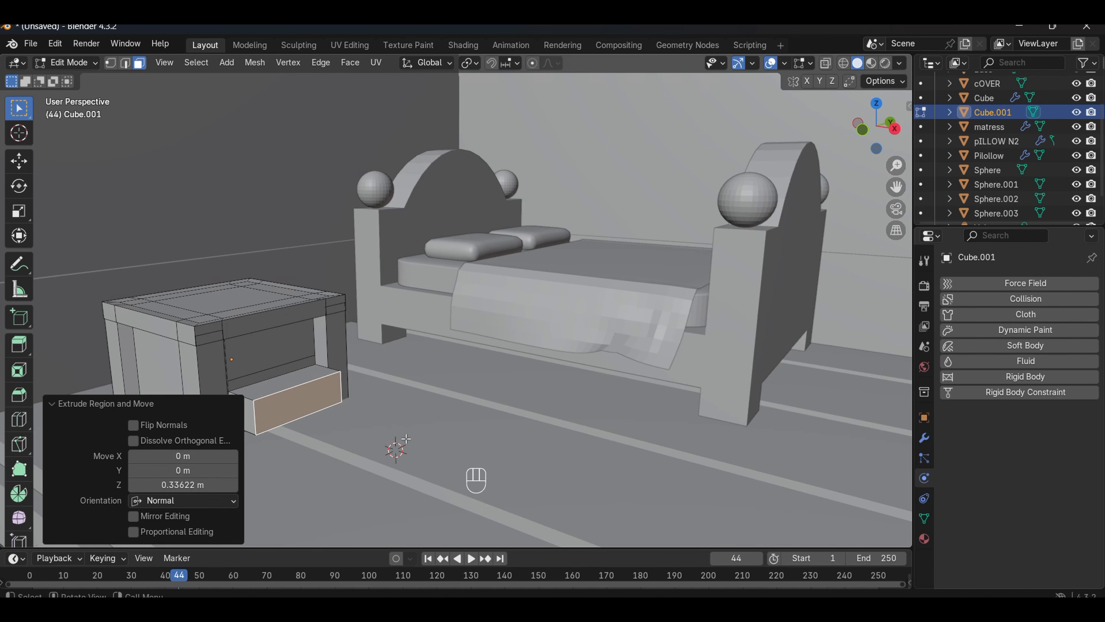
{"action": "left_click", "coordinate": [388, 425]}
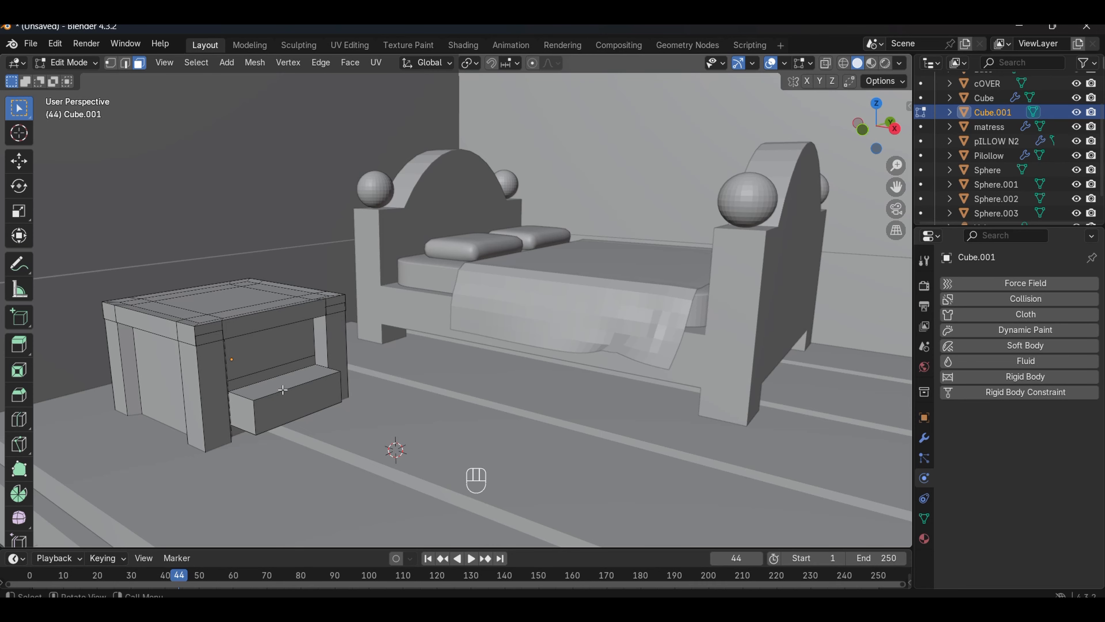
- Inset the drawer's top face about 0.028 m and extrude it down about 0.18 m to hollow the drawer
{"action": "middle_click_drag", "start_coordinate": [283, 389], "coordinate": [289, 422]}
{"action": "left_click", "coordinate": [288, 410]}
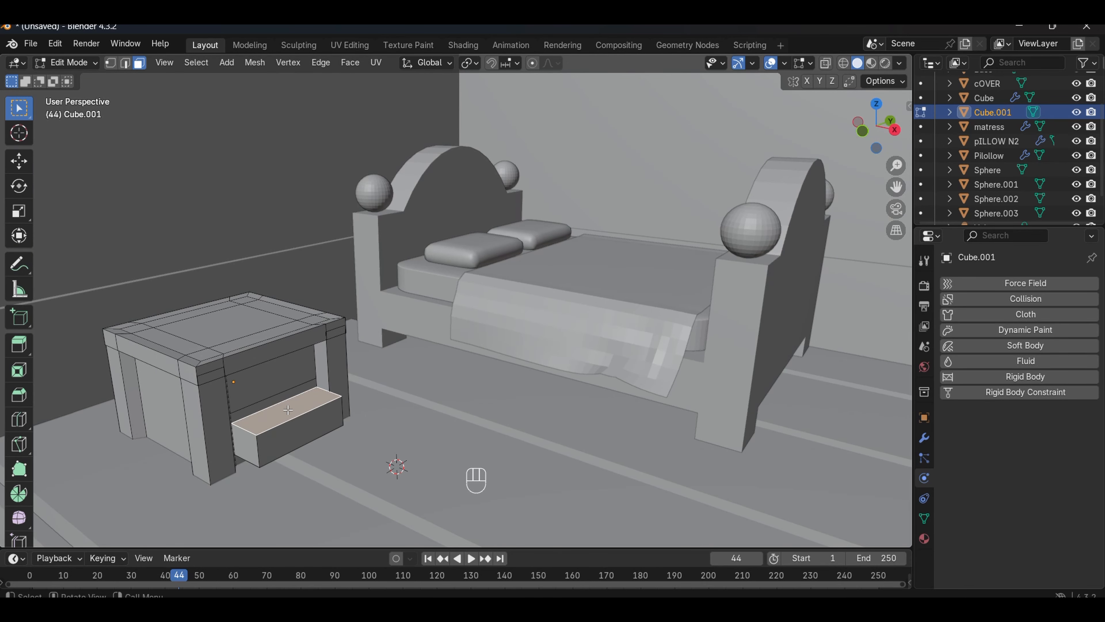
{"action": "key", "text": "i"}
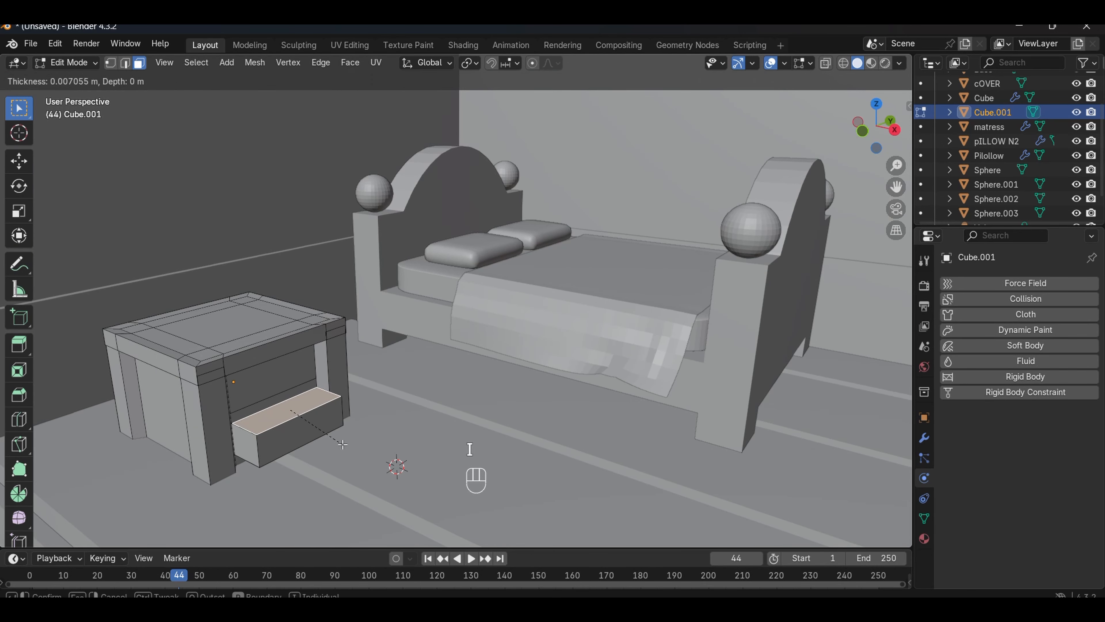
{"action": "left_click", "coordinate": [340, 444]}
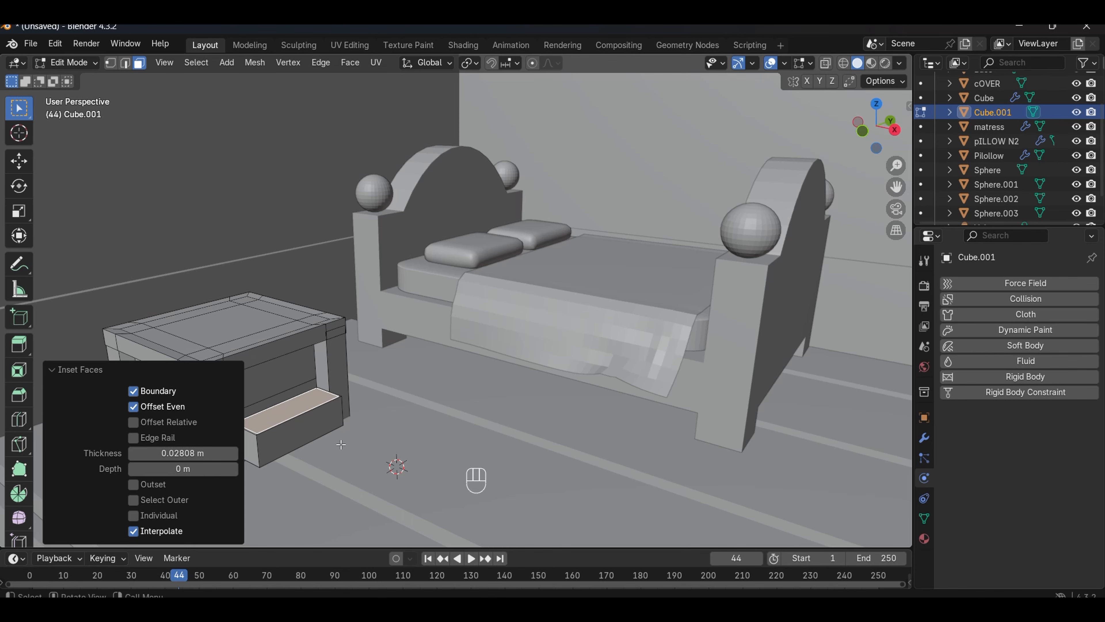
{"action": "key", "text": "e"}
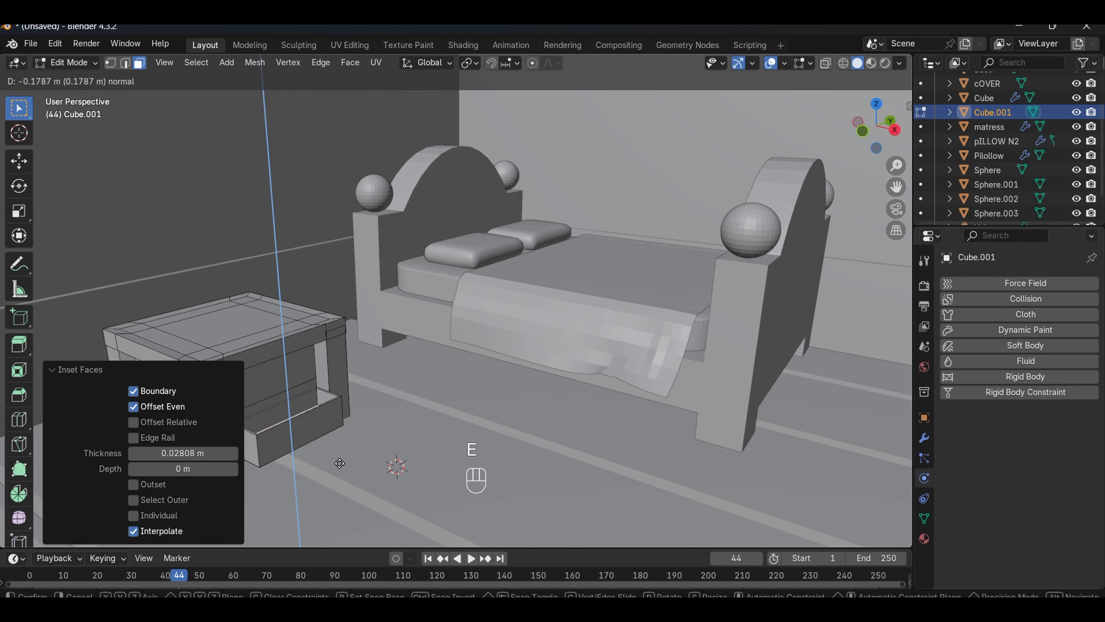
{"action": "left_click", "coordinate": [339, 463]}
{"action": "middle_click_drag", "start_coordinate": [344, 453], "coordinate": [343, 425]}
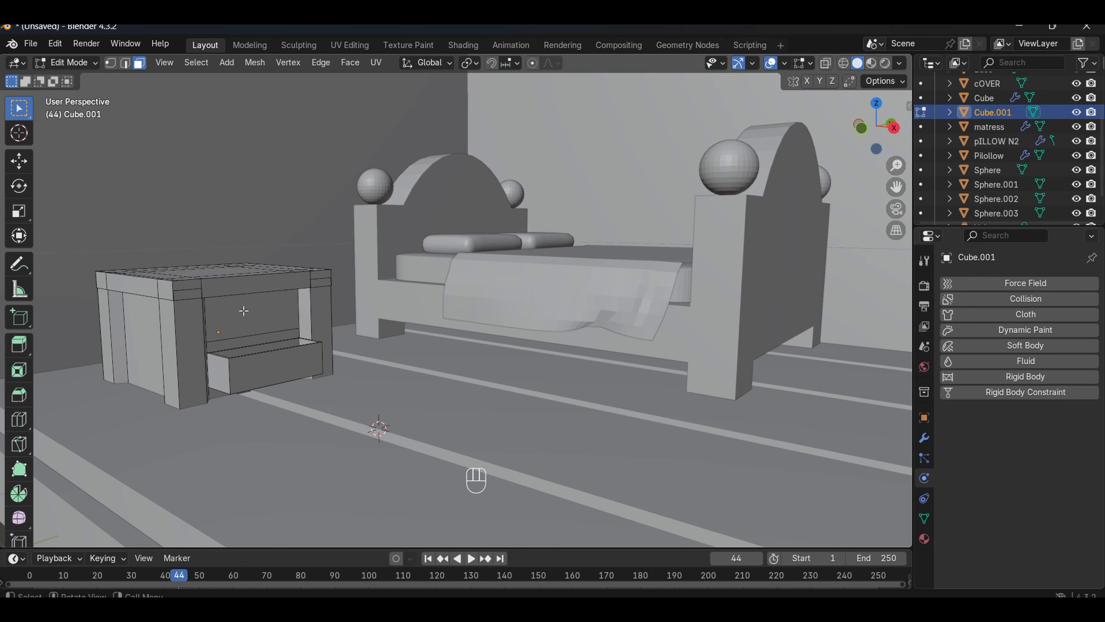
- Duplicate a headboard post ball into two small knobs, one on the chest's upper front panel and one on the open drawer
{"action": "key", "text": "Tab"}
{"action": "left_click", "coordinate": [350, 191]}
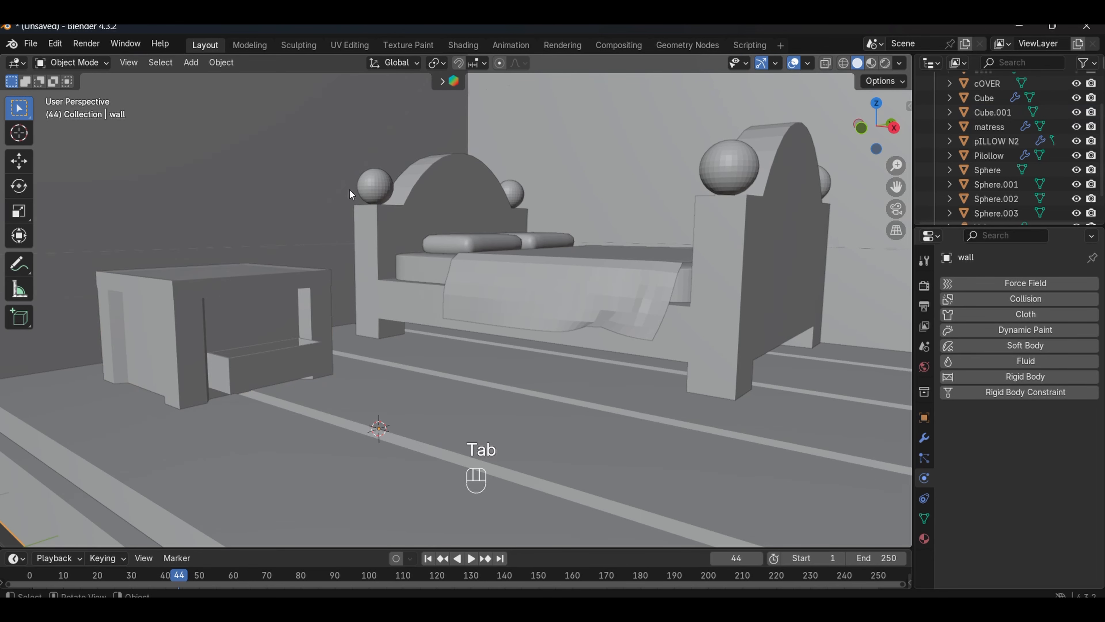
{"action": "left_click", "coordinate": [372, 184]}
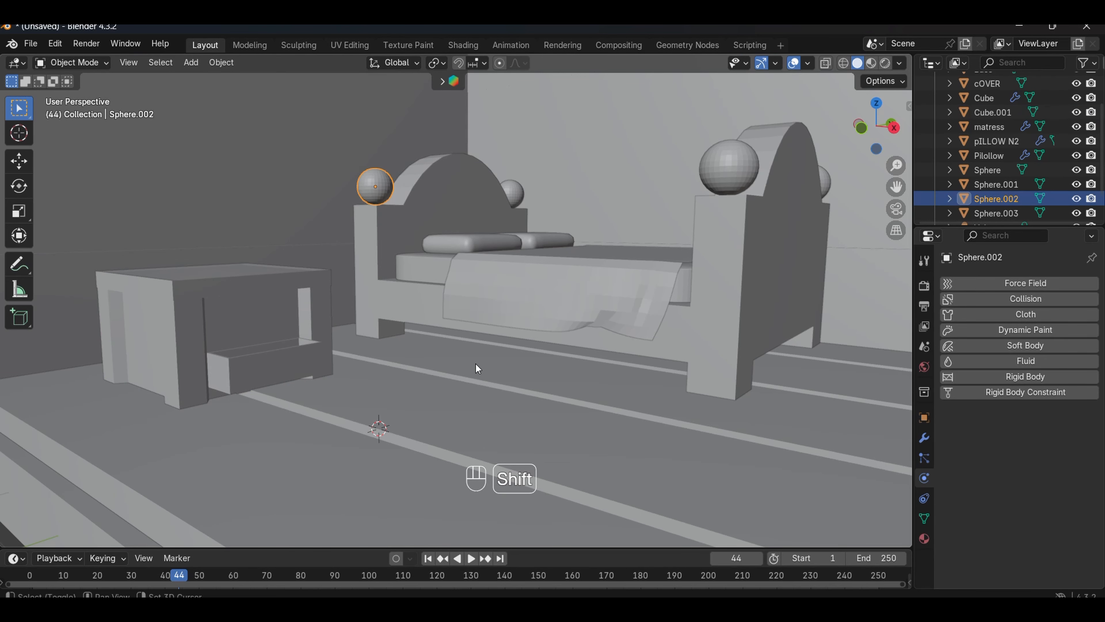
{"action": "key", "text": "shift+d"}
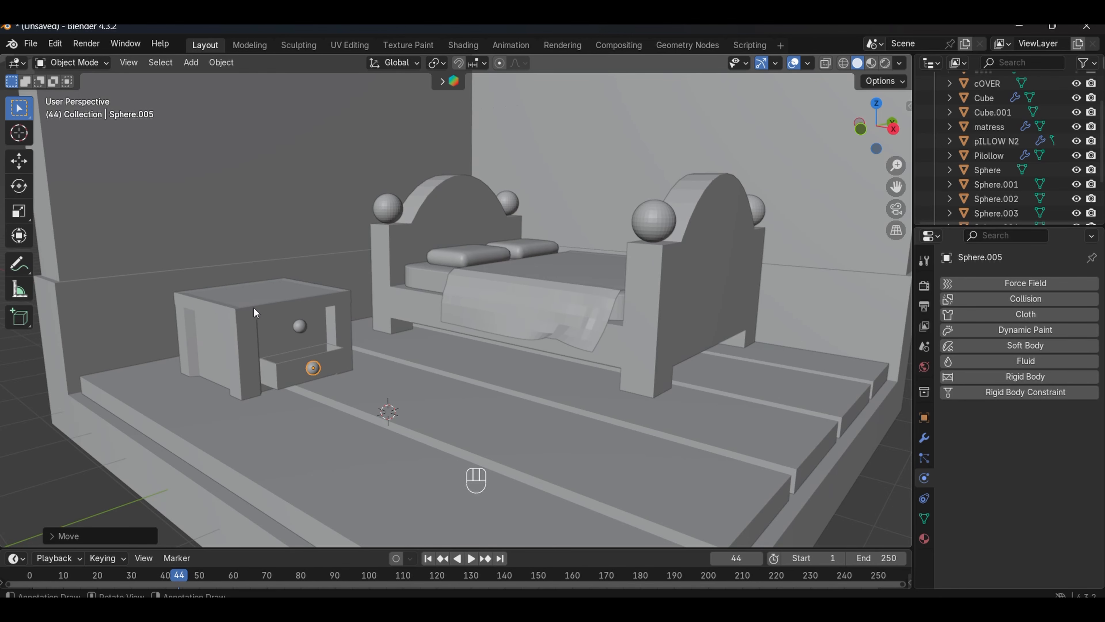
- Add a UV sphere, raise it above the floor, scale it down and shift it along X towards the chest
{"action": "key", "text": "shift+a"}
{"action": "mouse_move", "coordinate": [256, 308]}
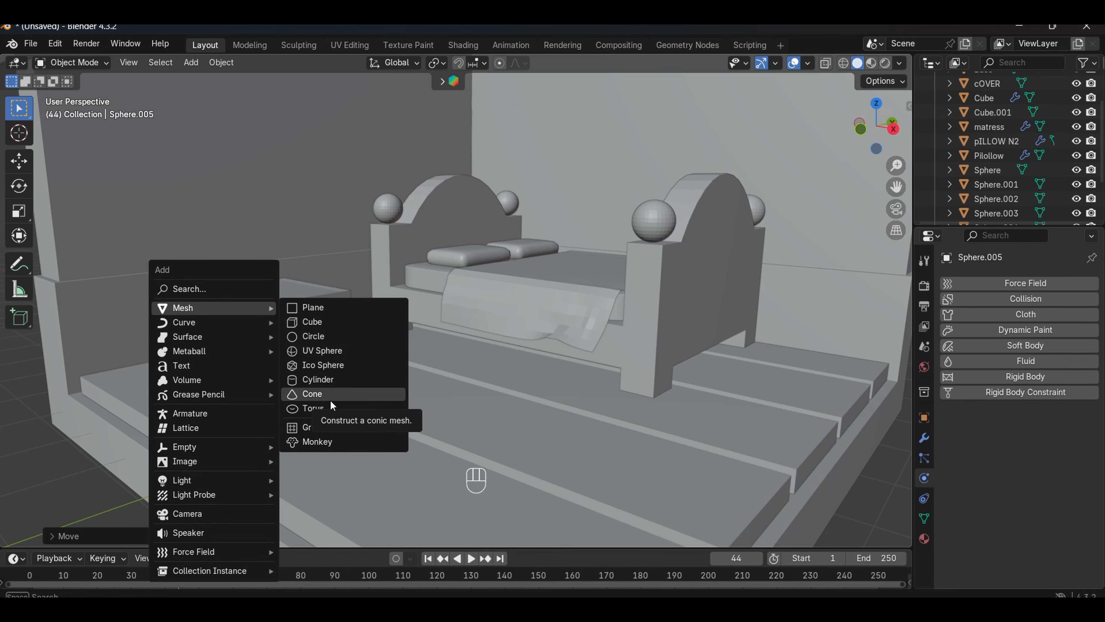
{"action": "left_click", "coordinate": [339, 350]}
{"action": "key", "text": "g"}
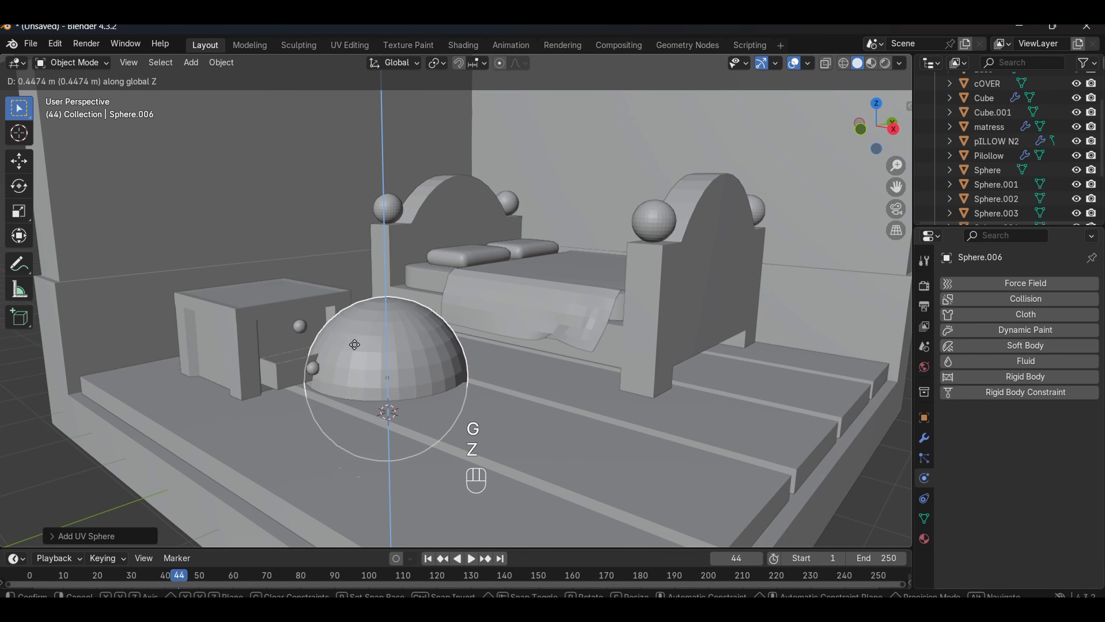
{"action": "left_click", "coordinate": [372, 265]}
{"action": "key", "text": "s"}
{"action": "left_click", "coordinate": [580, 394]}
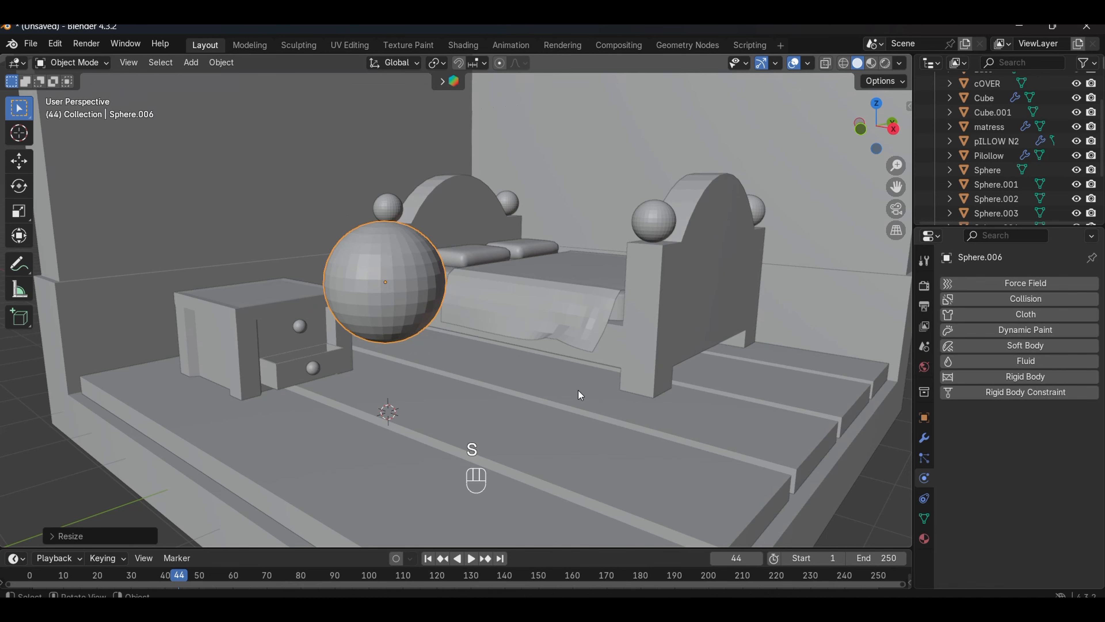
{"action": "key", "text": "g"}
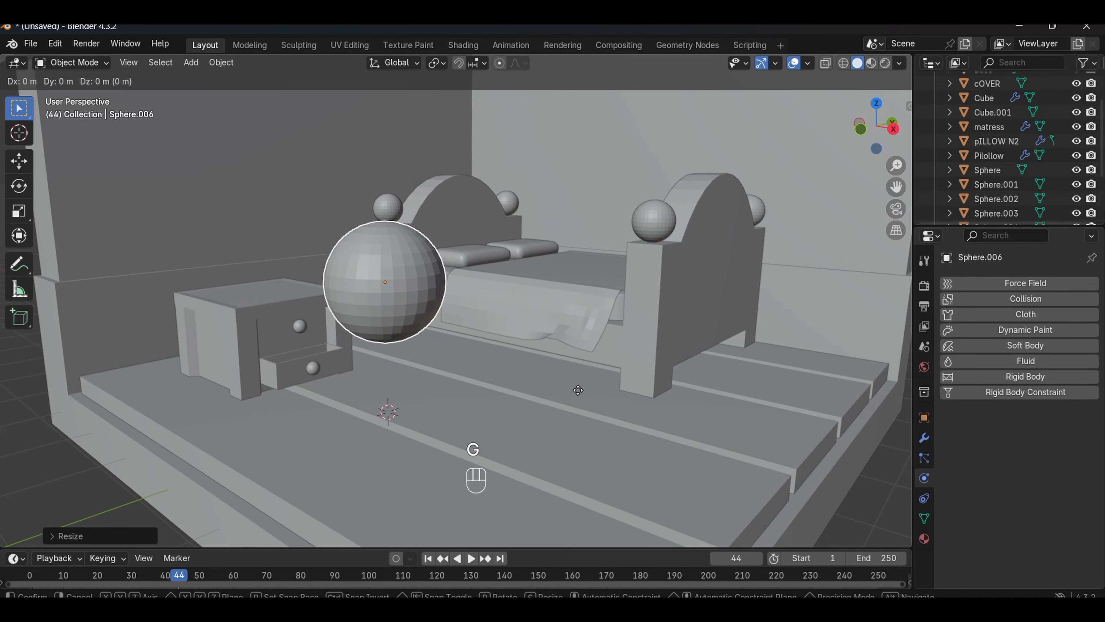
{"action": "key", "text": "x"}
{"action": "left_click", "coordinate": [570, 375]}
{"action": "middle_click_drag", "start_coordinate": [570, 374], "coordinate": [480, 340]}
- Delete the faces of the new sphere's lower half to leave an open dome
{"action": "key", "text": "Tab"}
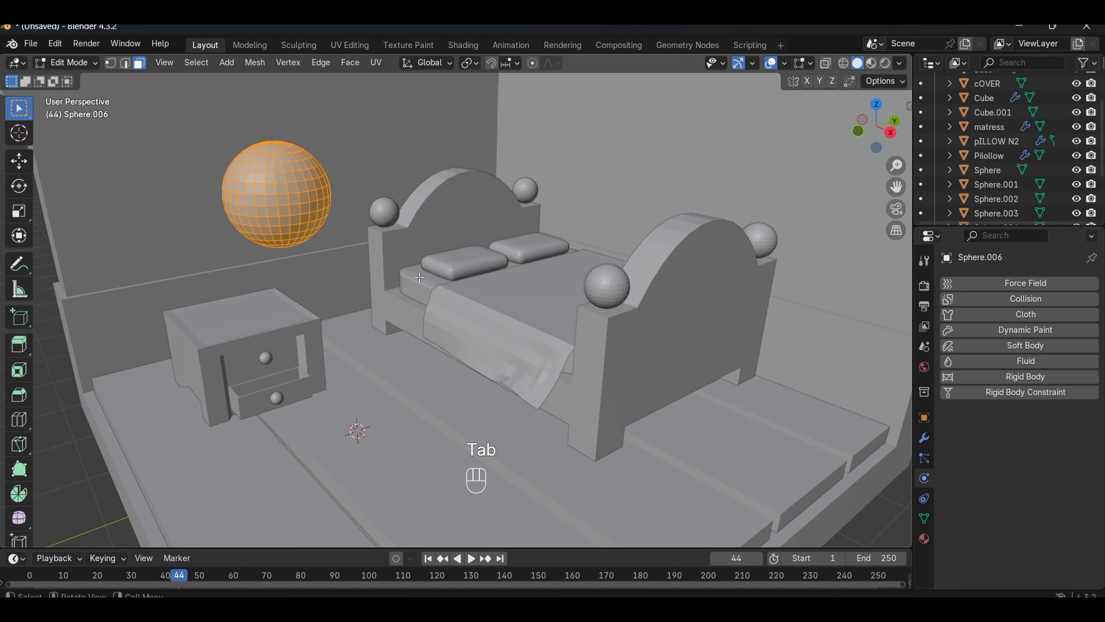
{"action": "key", "text": "KP_3"}
{"action": "key", "text": "alt+z"}
{"action": "left_click_drag", "start_coordinate": [196, 162], "coordinate": [382, 253]}
{"action": "key", "text": "x"}
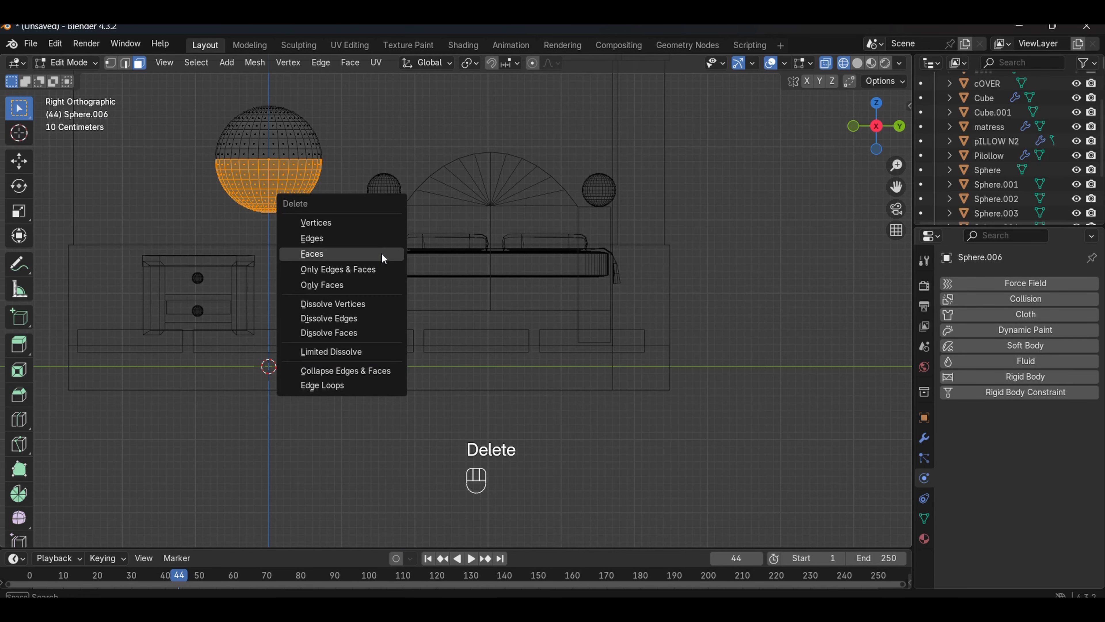
{"action": "left_click", "coordinate": [375, 242]}
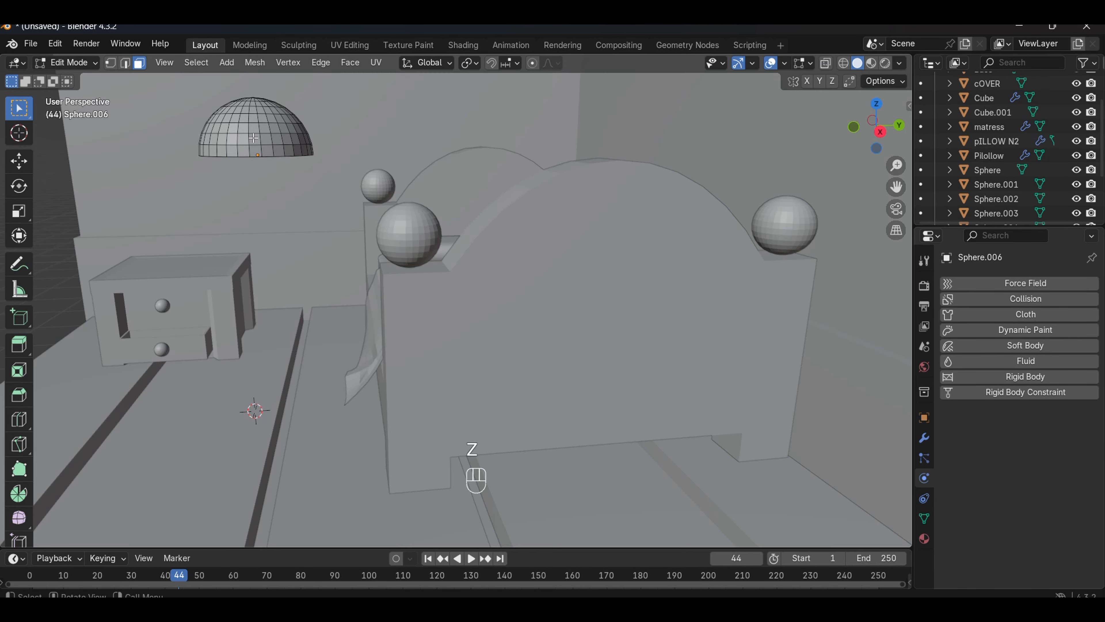
{"action": "key", "text": "Tab"}
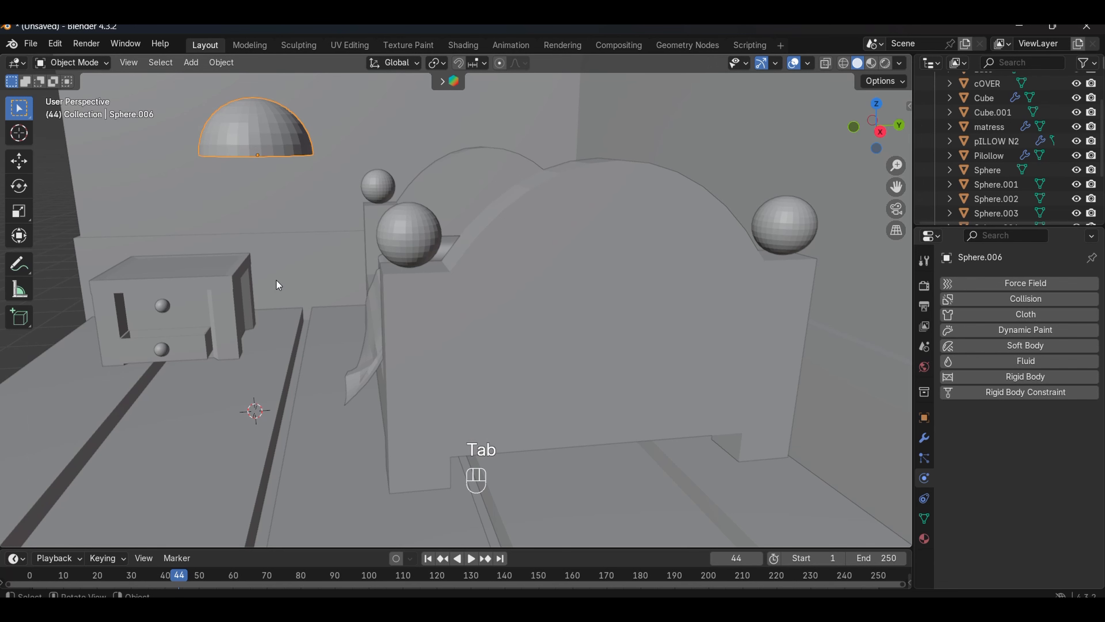
- Scale the dome down and move it onto the top of the chest as a lamp base
{"action": "key", "text": "KP_1"}
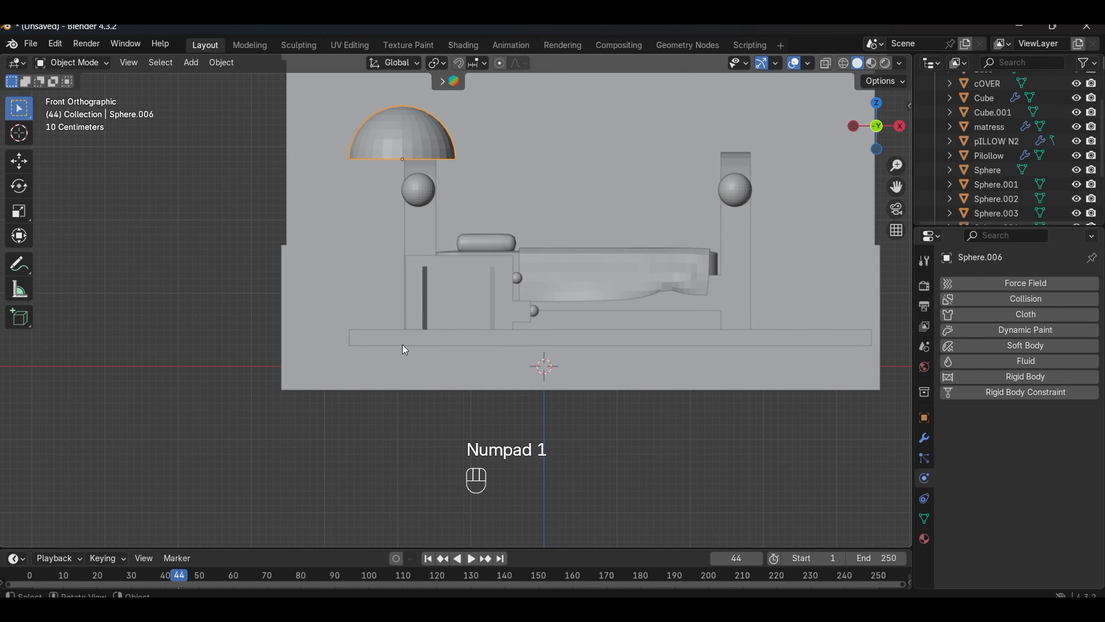
{"action": "key", "text": "s"}
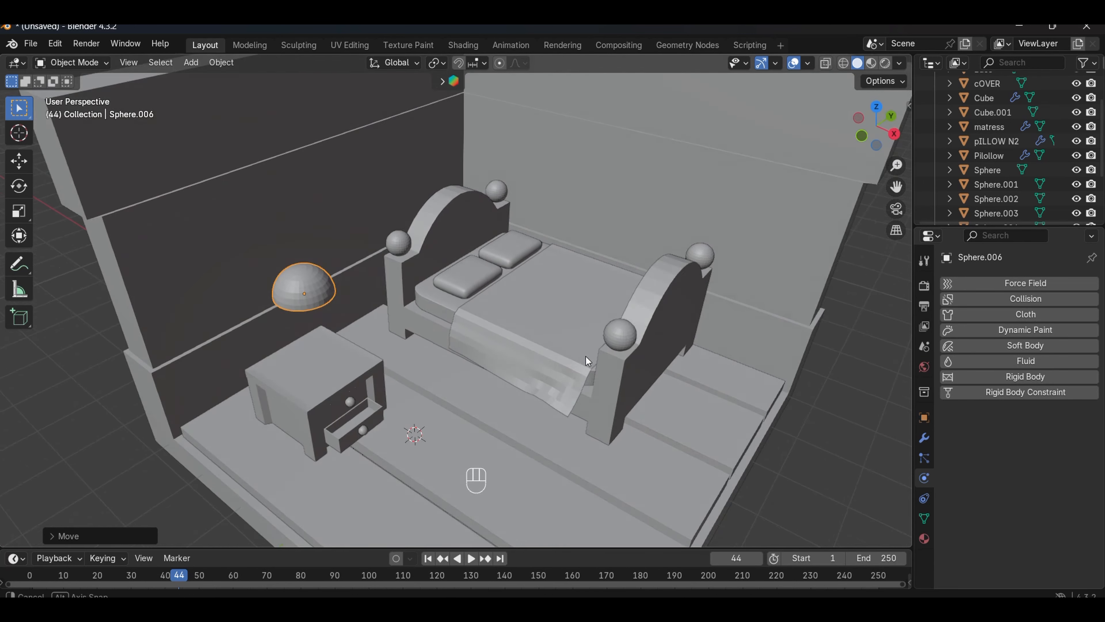
{"action": "middle_click_drag", "start_coordinate": [587, 361], "coordinate": [586, 356]}
{"action": "key", "text": "g"}
{"action": "key", "text": "z"}
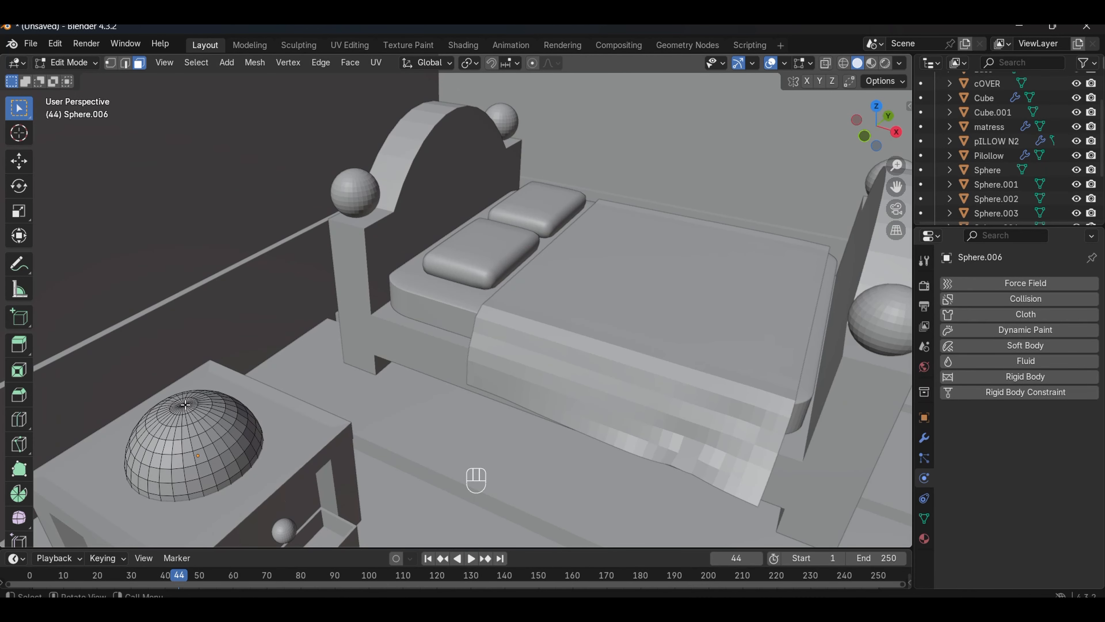
- Extrude the faces at the dome's peak upward to form a thin lamp stem
{"action": "left_click", "coordinate": [185, 404]}
{"action": "middle_click_drag", "start_coordinate": [183, 402], "coordinate": [198, 405]}
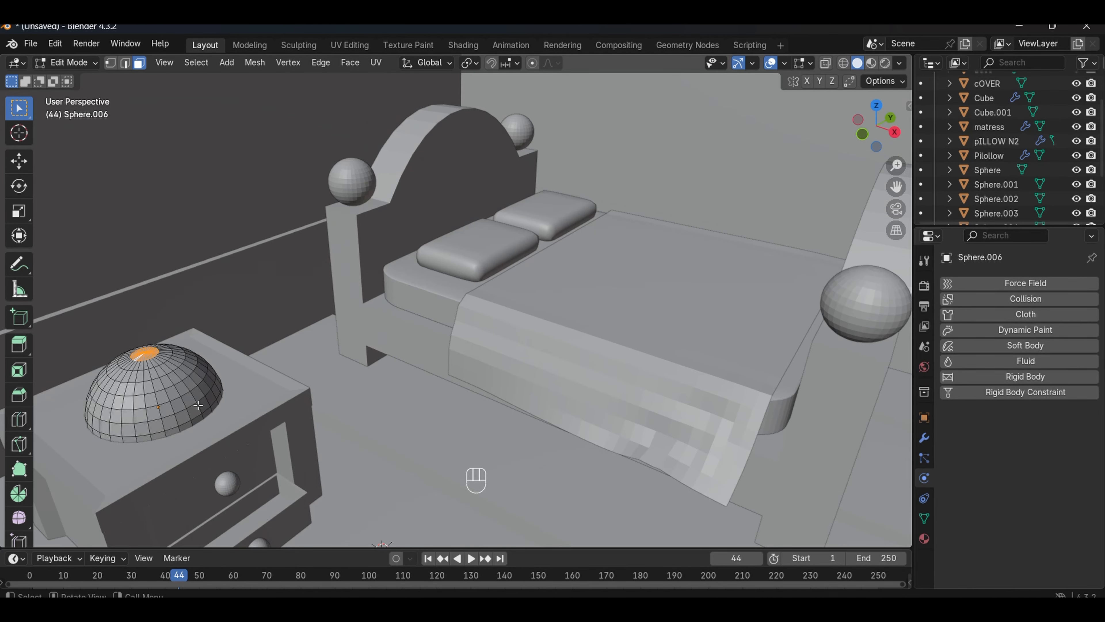
{"action": "key", "text": "e"}
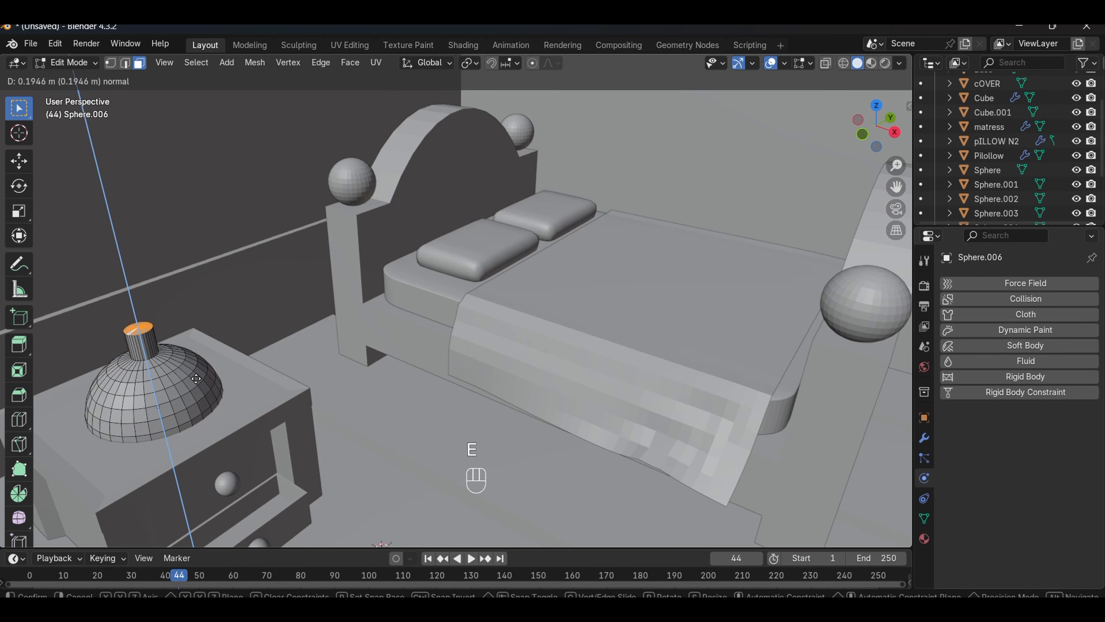
- Extend the stem's top outward, extrude its rim down about 0.41 m and widen the lower edge into a flared lampshade
{"action": "key", "text": "i"}
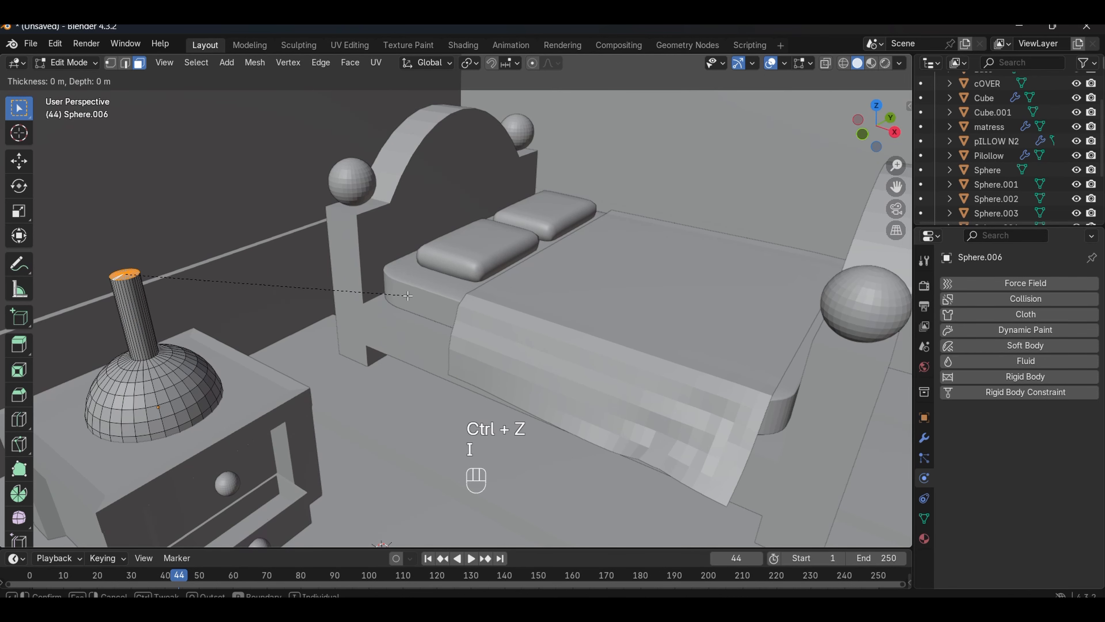
{"action": "left_click", "coordinate": [407, 295]}
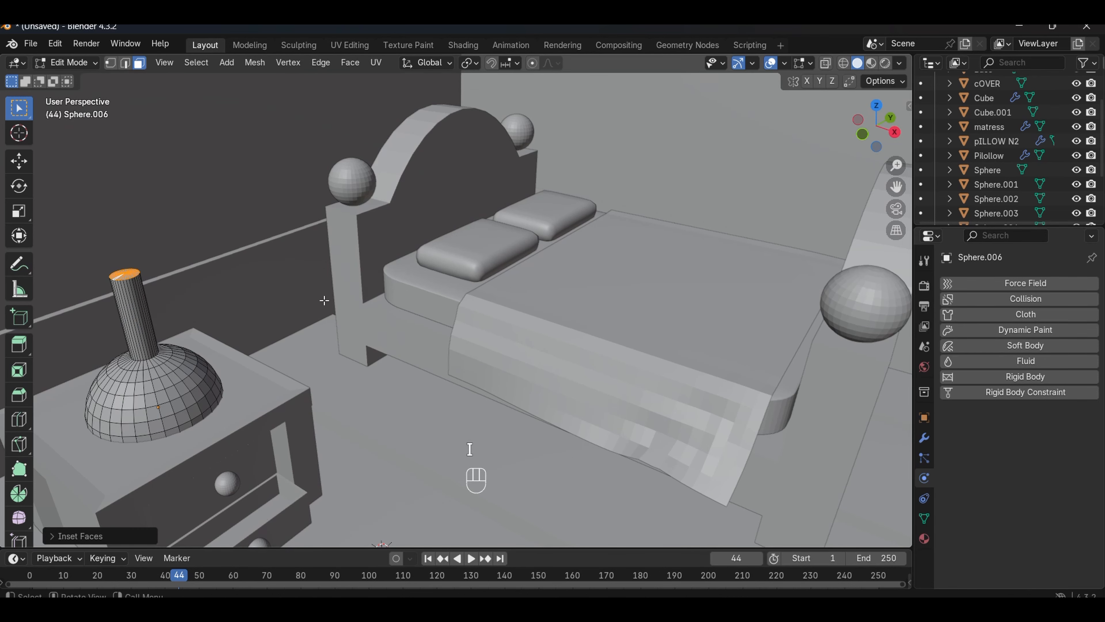
{"action": "key", "text": "e"}
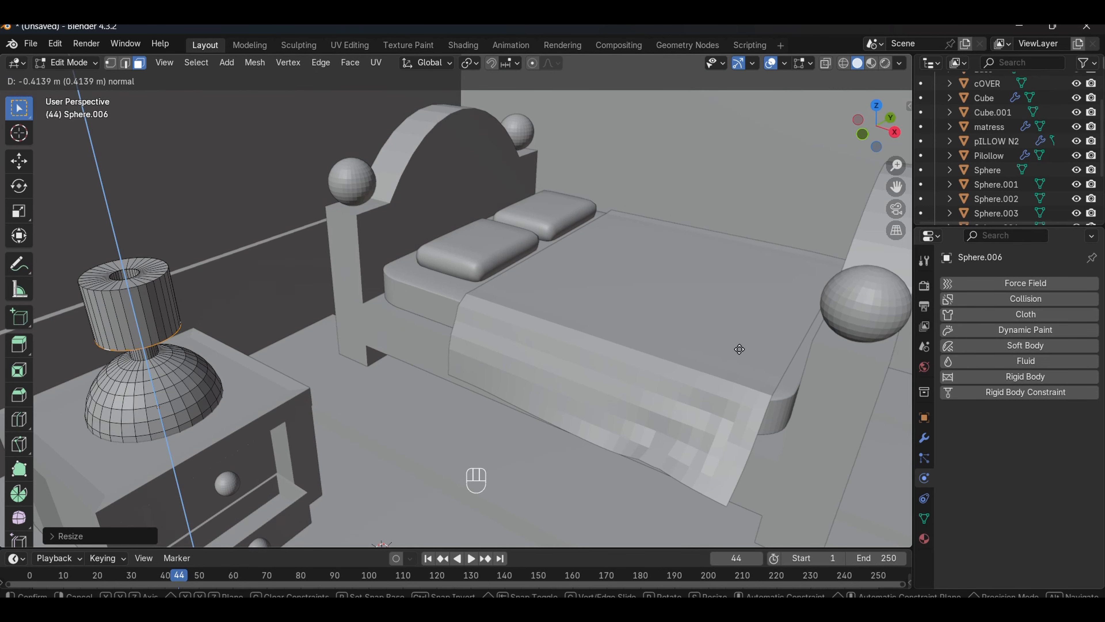
{"action": "left_click", "coordinate": [740, 350]}
{"action": "key", "text": "s"}
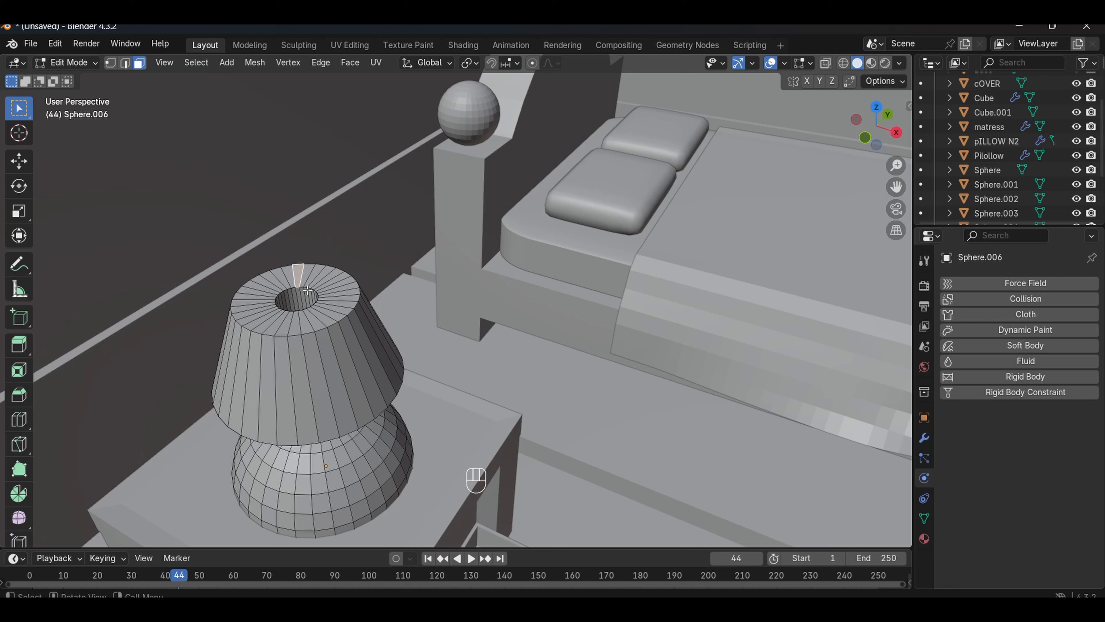
- Fill the round hole in the top of the lampshade using its inner edge loop
{"action": "key", "text": "1"}
{"action": "left_click", "coordinate": [291, 288]}
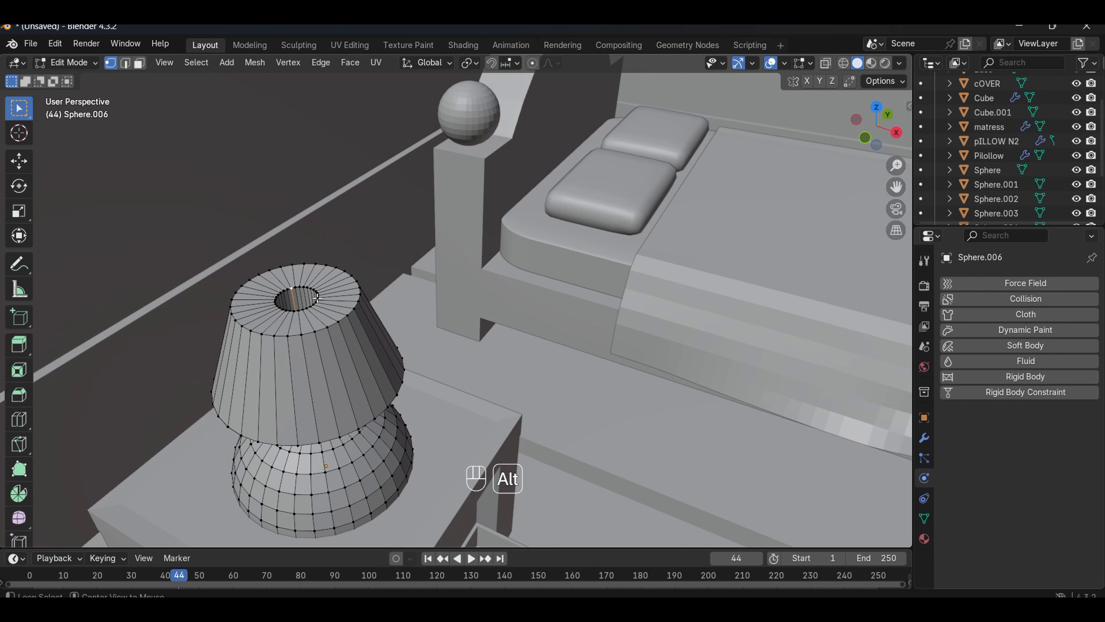
{"action": "left_click", "coordinate": [316, 298], "text": "alt"}
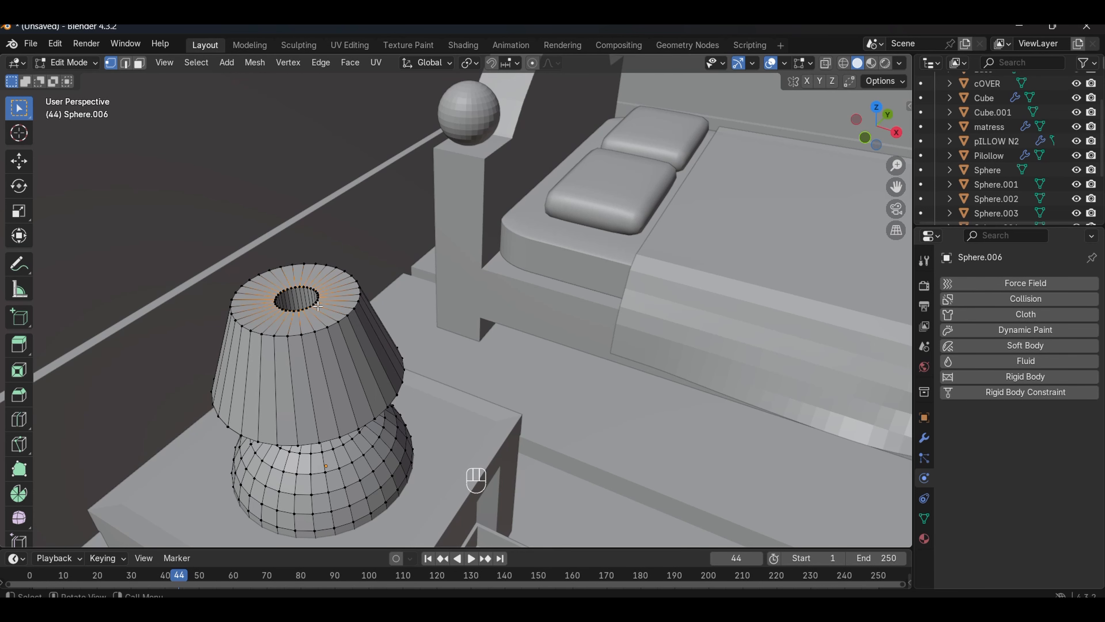
{"action": "key", "text": "f"}
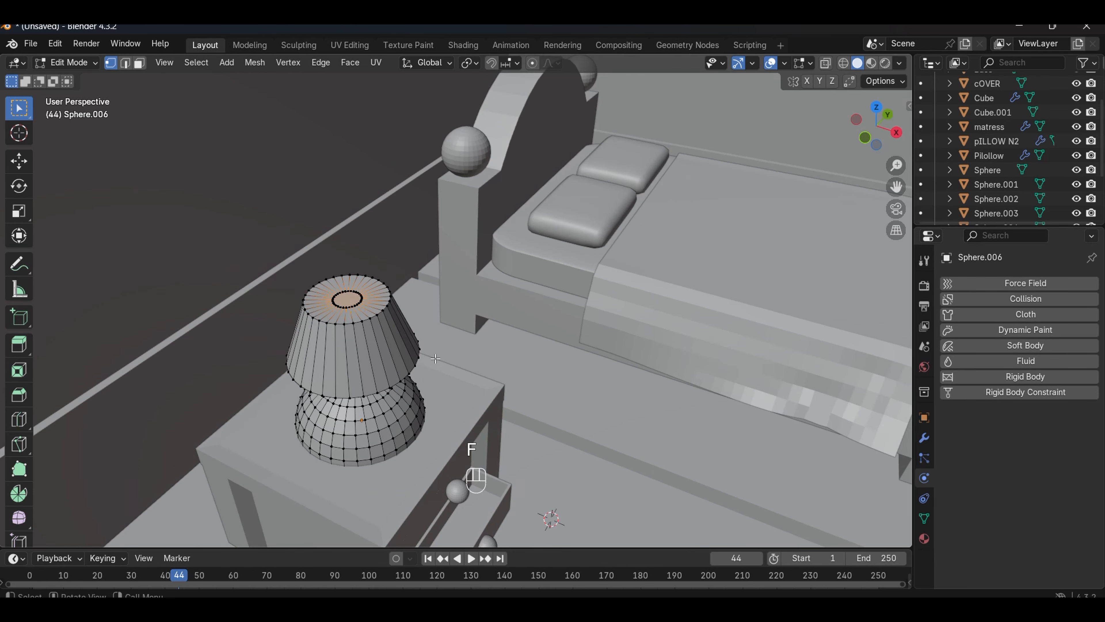
- Apply Shade Auto Smooth to the table lamp so its base and shade render with smooth surfaces
{"action": "key", "text": "Tab"}
{"action": "right_click", "coordinate": [232, 239]}
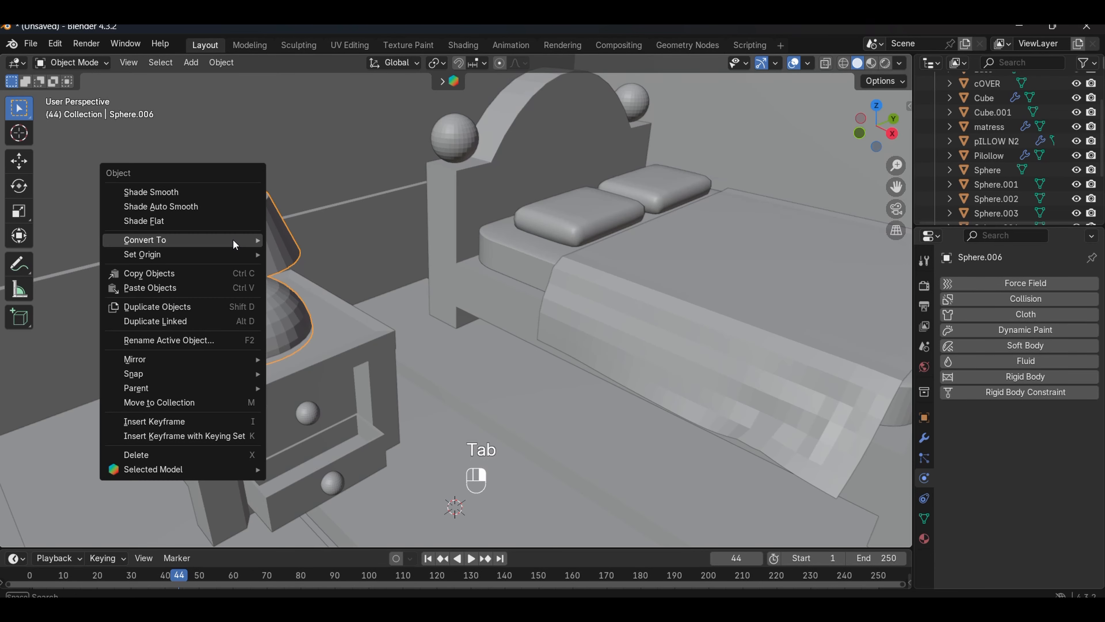
{"action": "mouse_move", "coordinate": [232, 239]}
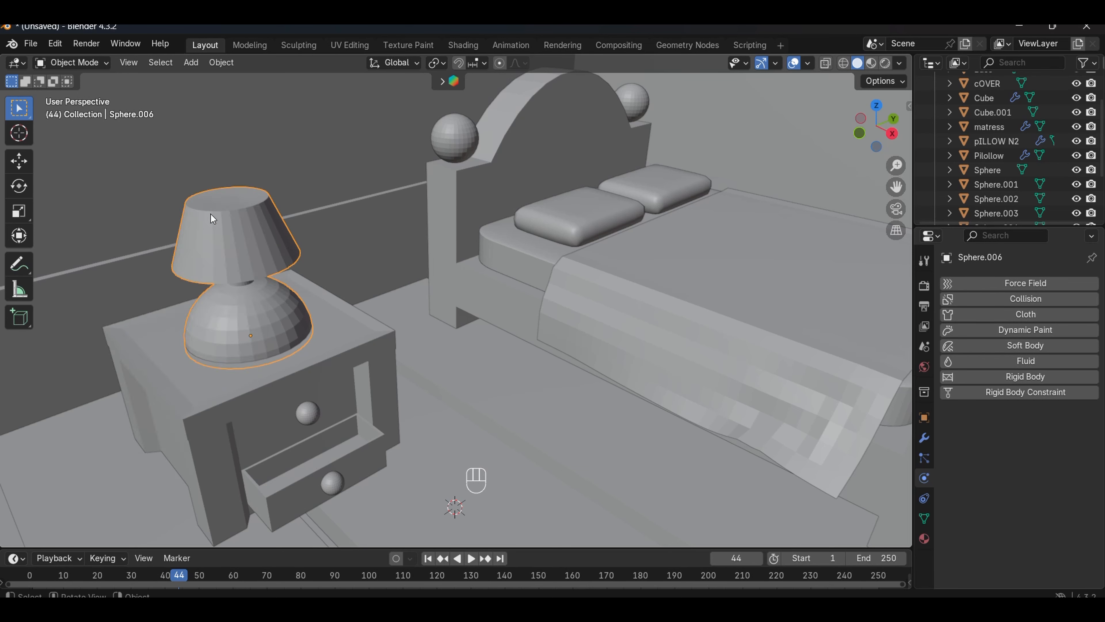
{"action": "right_click", "coordinate": [198, 204]}
{"action": "left_click", "coordinate": [182, 188]}
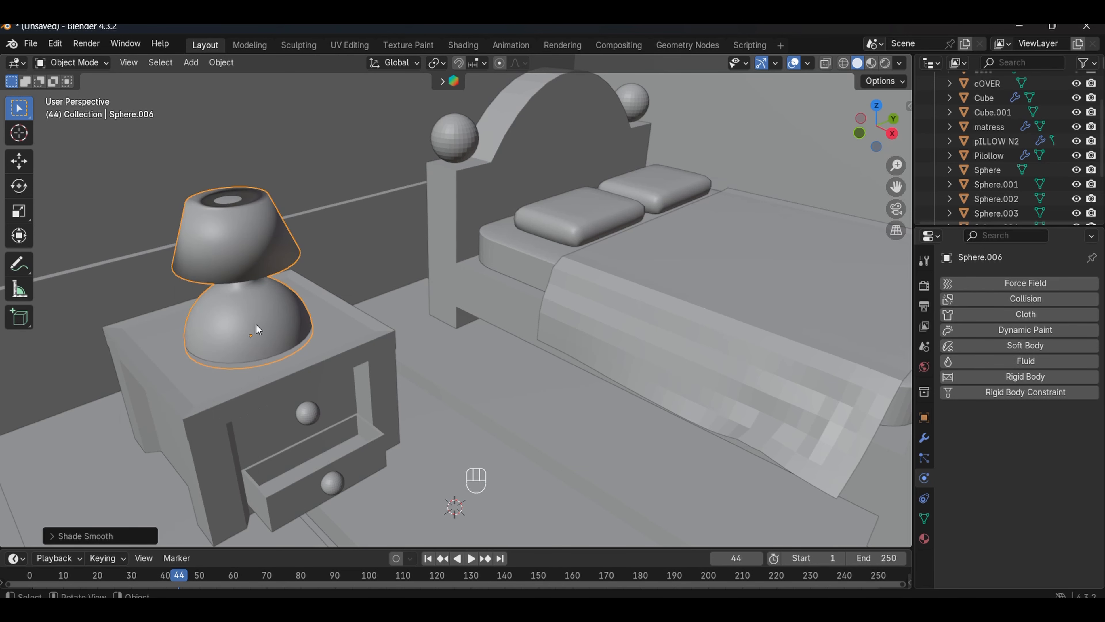
{"action": "right_click", "coordinate": [228, 215]}
{"action": "left_click", "coordinate": [214, 232]}
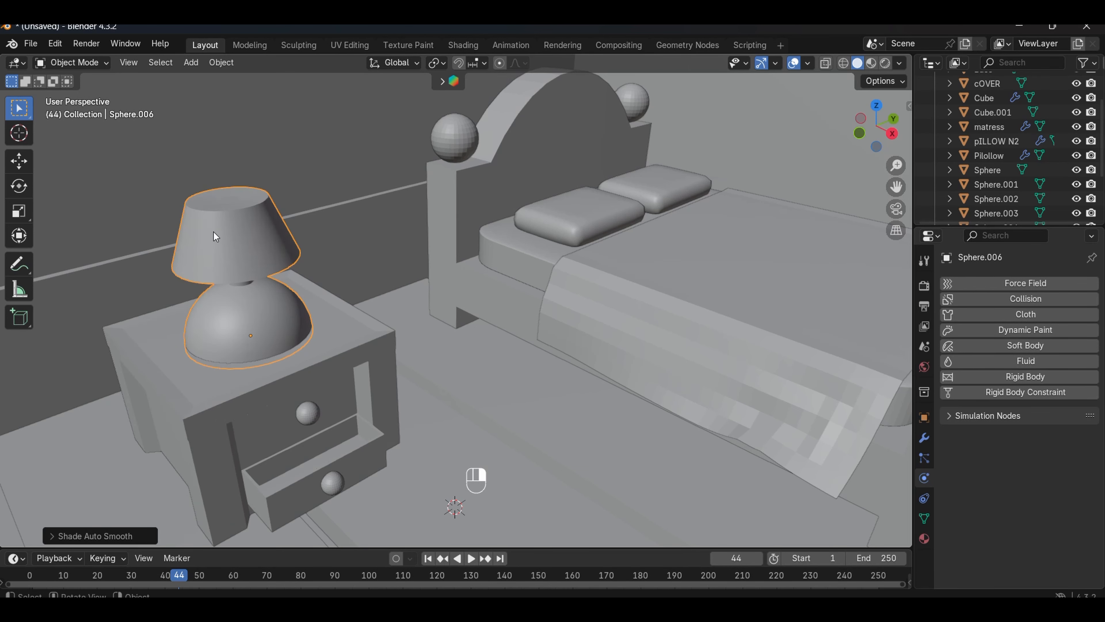
{"action": "left_click", "coordinate": [246, 327]}
{"action": "right_click", "coordinate": [247, 326]}
{"action": "left_click", "coordinate": [238, 327]}
{"action": "left_click", "coordinate": [438, 331]}
- Add a cube, flatten it into a small slab high in the room and move it along X toward the wall behind the headboard
{"action": "scroll", "coordinate": [438, 331], "scroll_direction": "down", "scroll_amount": 6}
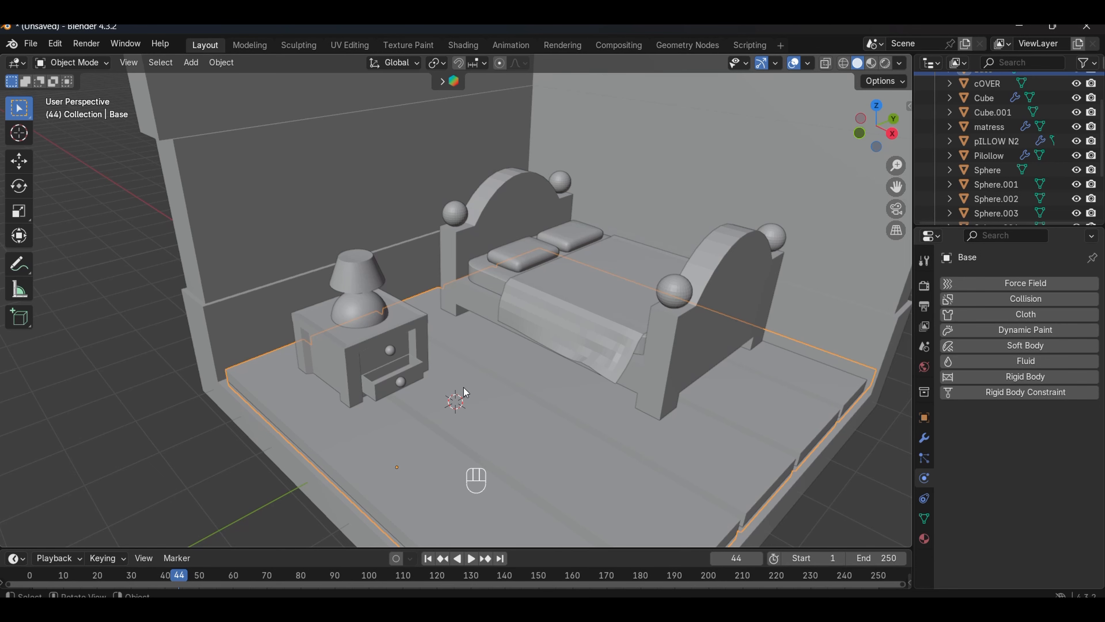
{"action": "scroll", "coordinate": [463, 387], "scroll_direction": "down", "scroll_amount": 3}
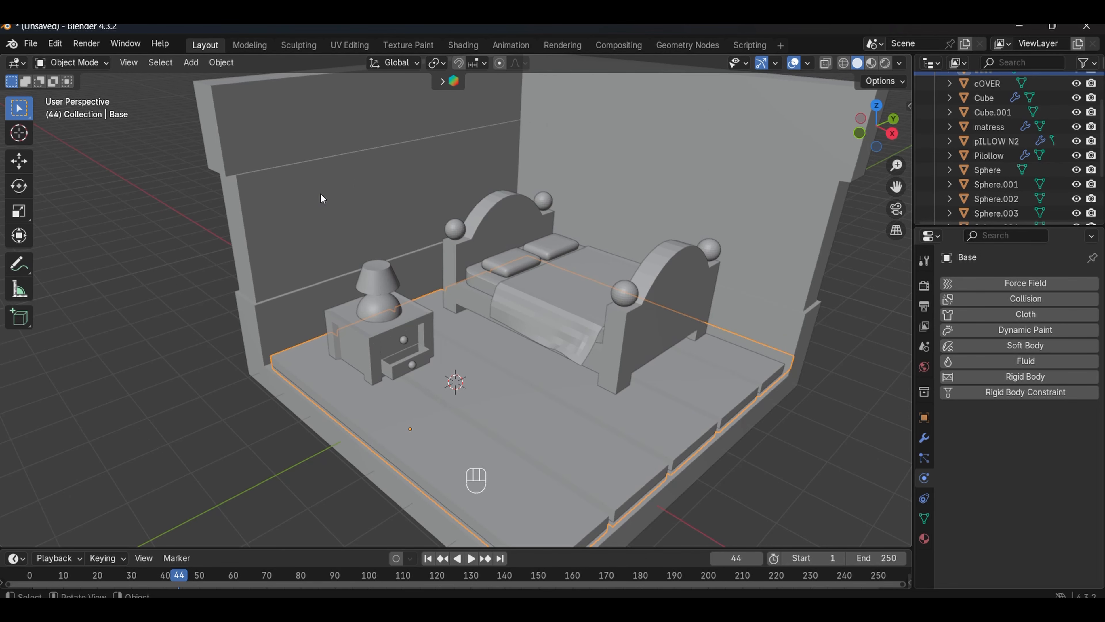
{"action": "left_click", "coordinate": [407, 160]}
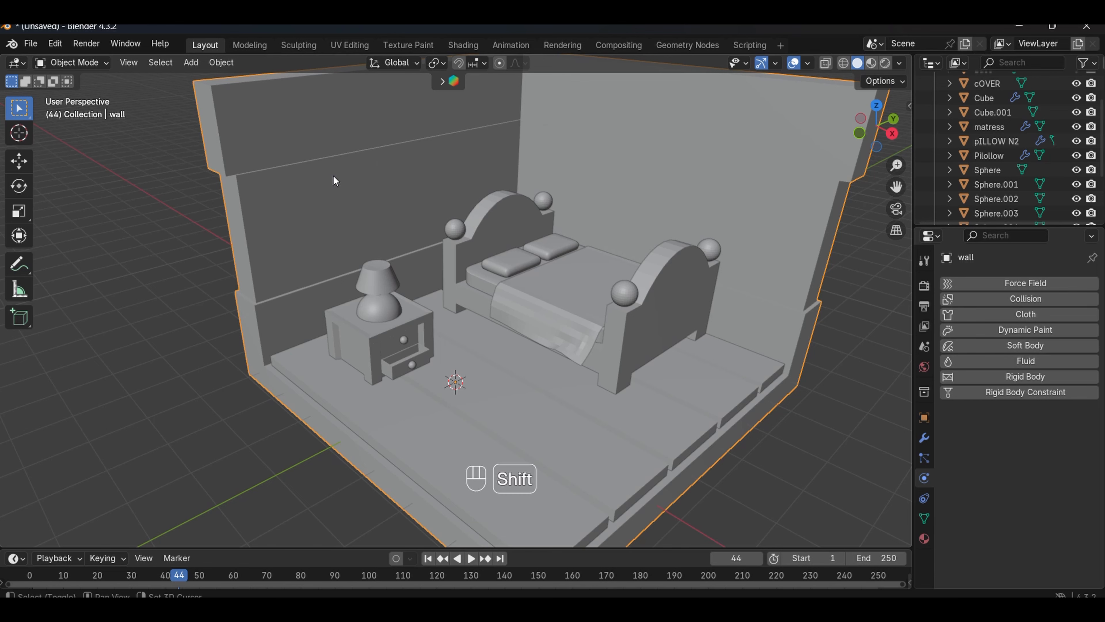
{"action": "key", "text": "shift+a"}
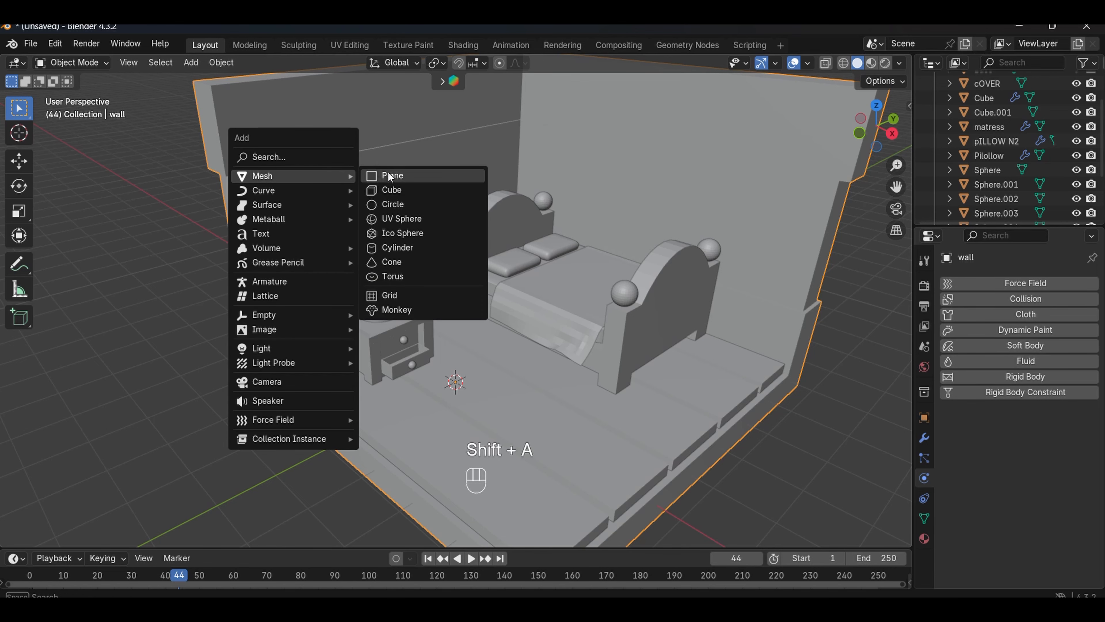
{"action": "left_click", "coordinate": [394, 190]}
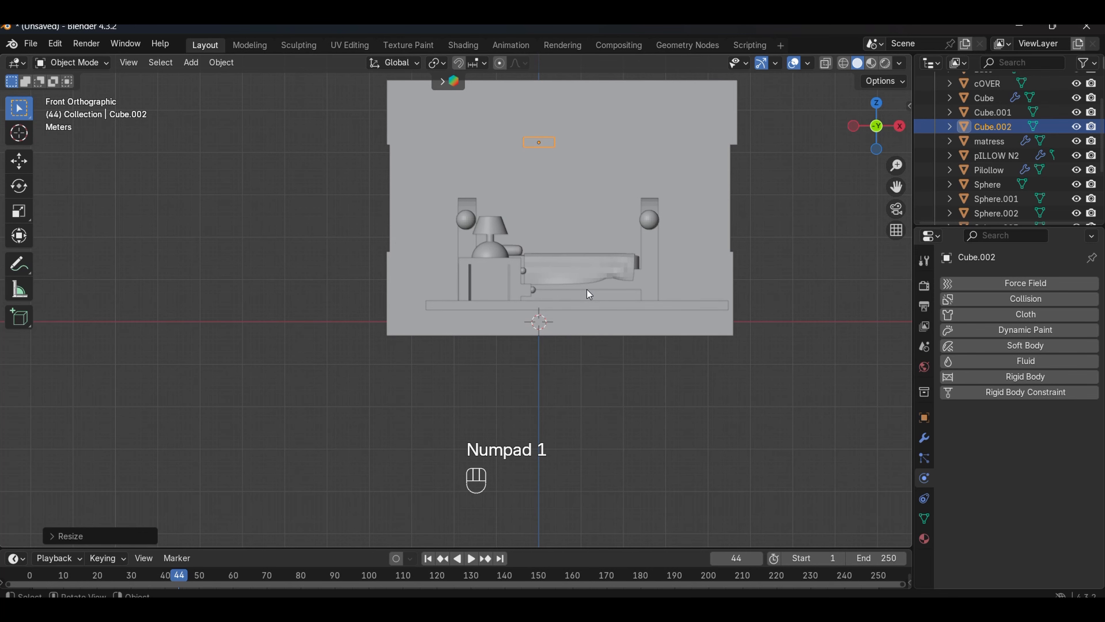
{"action": "key", "text": "g"}
{"action": "key", "text": "x"}
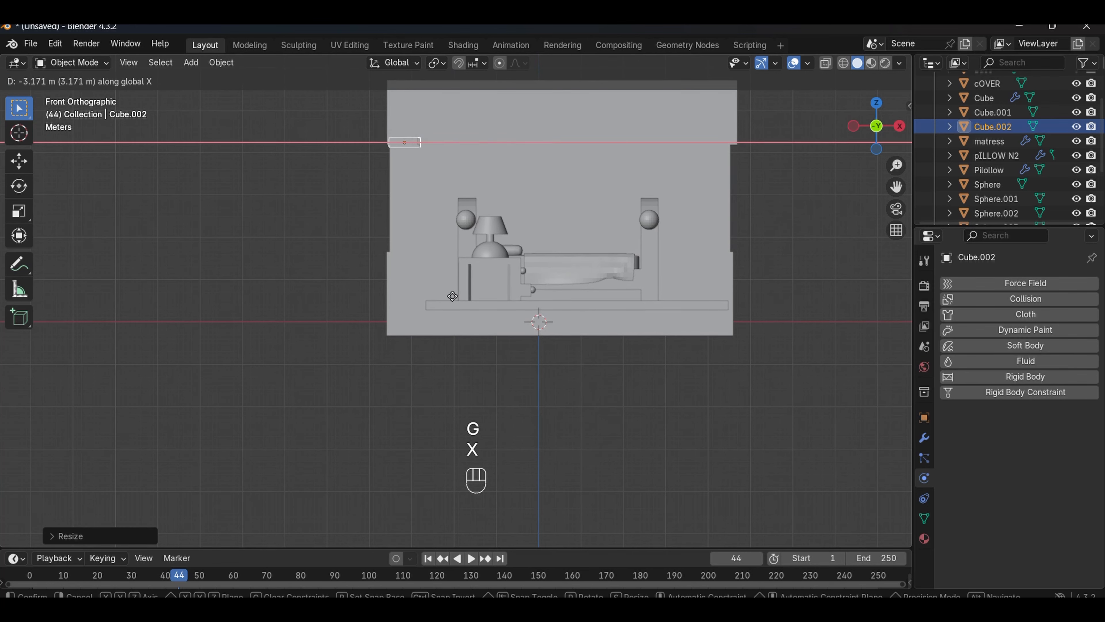
{"action": "left_click", "coordinate": [476, 297]}
- Stretch the slab lengthwise along the wall and position it above the bedside chest as a wall shelf
{"action": "middle_click_drag", "start_coordinate": [476, 298], "coordinate": [405, 347]}
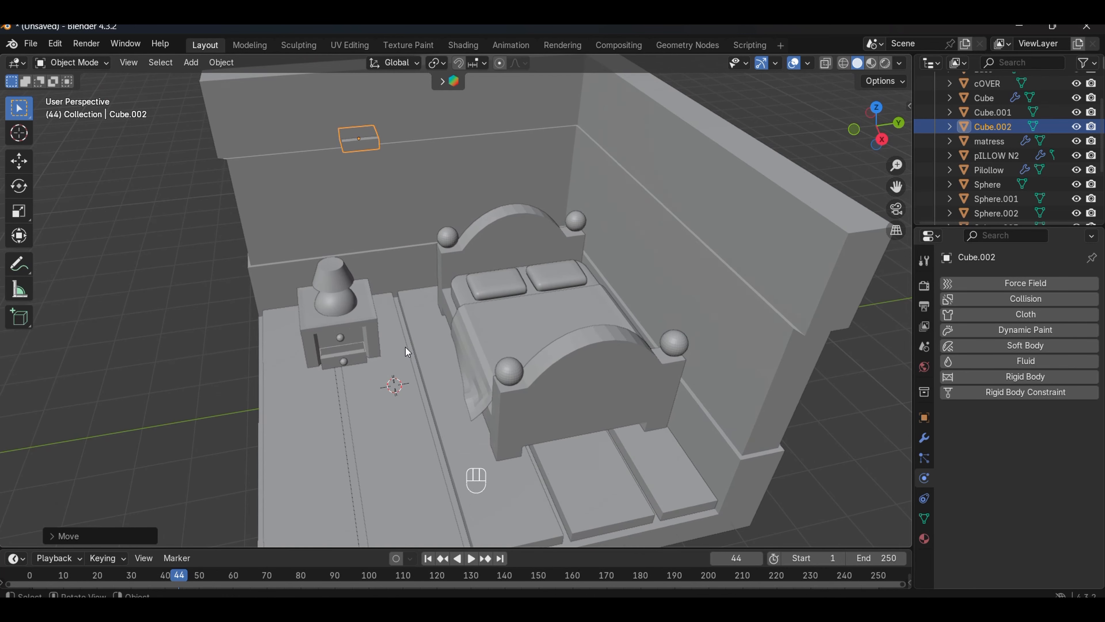
{"action": "key", "text": "s"}
{"action": "key", "text": "x"}
{"action": "left_click", "coordinate": [113, 370]}
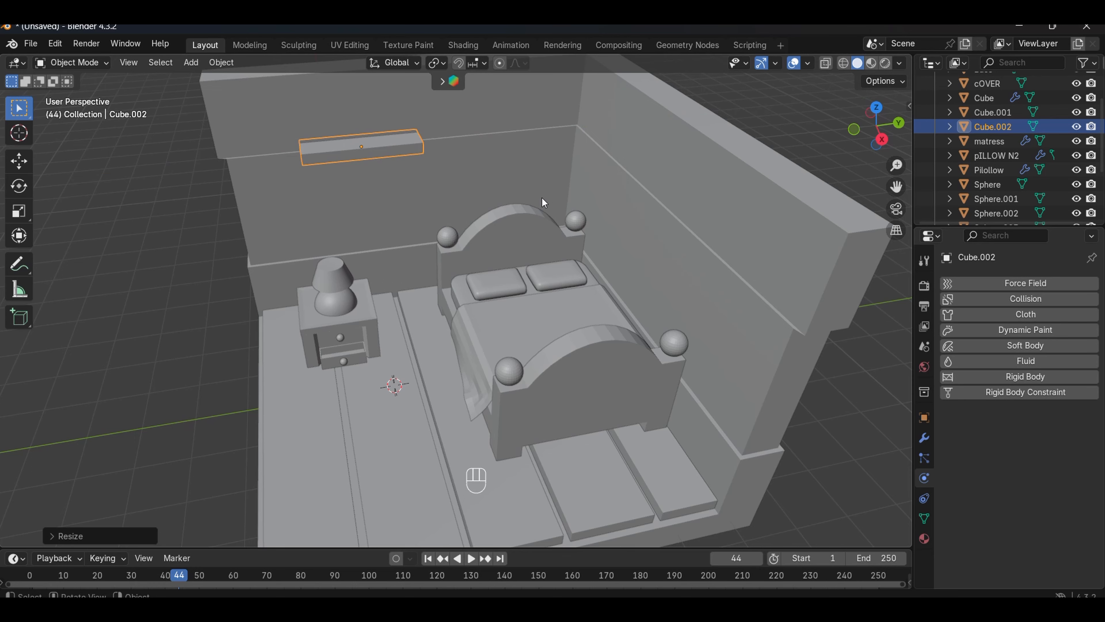
{"action": "middle_click_drag", "start_coordinate": [542, 197], "coordinate": [573, 245]}
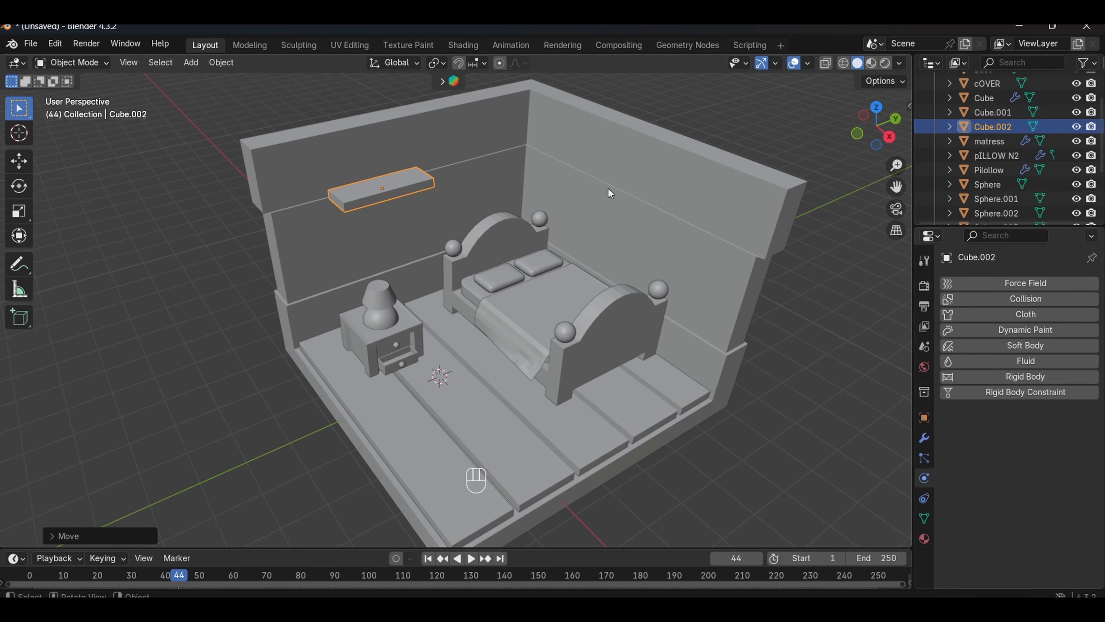
- Add a cube and shape it into a thin square panel mounted on the wall alongside the bed
{"action": "key", "text": "shift+a"}
{"action": "mouse_move", "coordinate": [567, 191]}
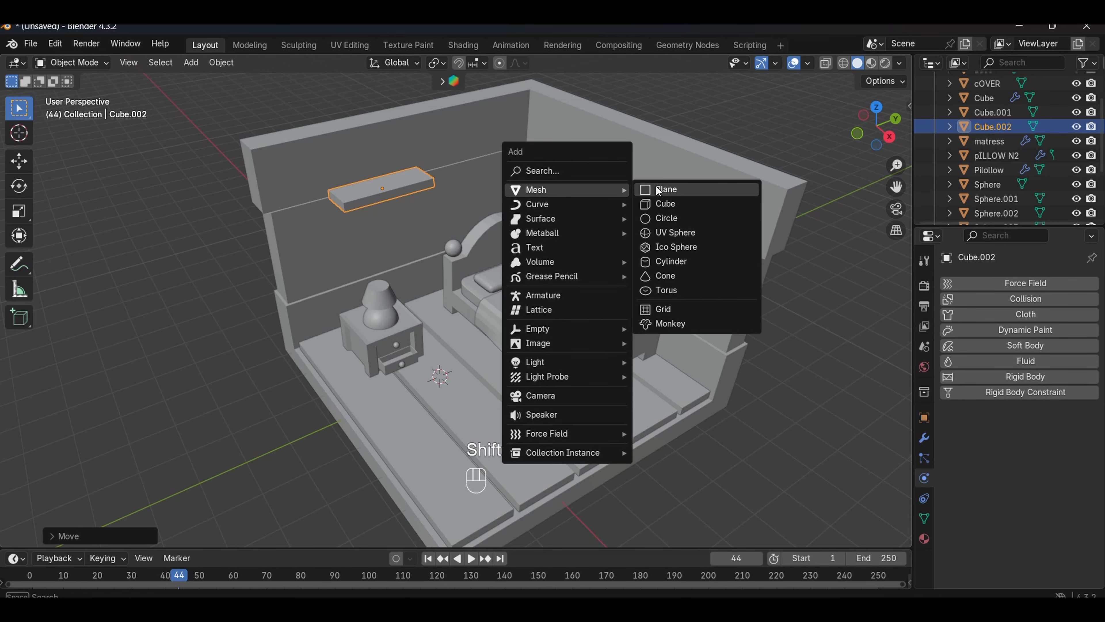
{"action": "left_click", "coordinate": [671, 203]}
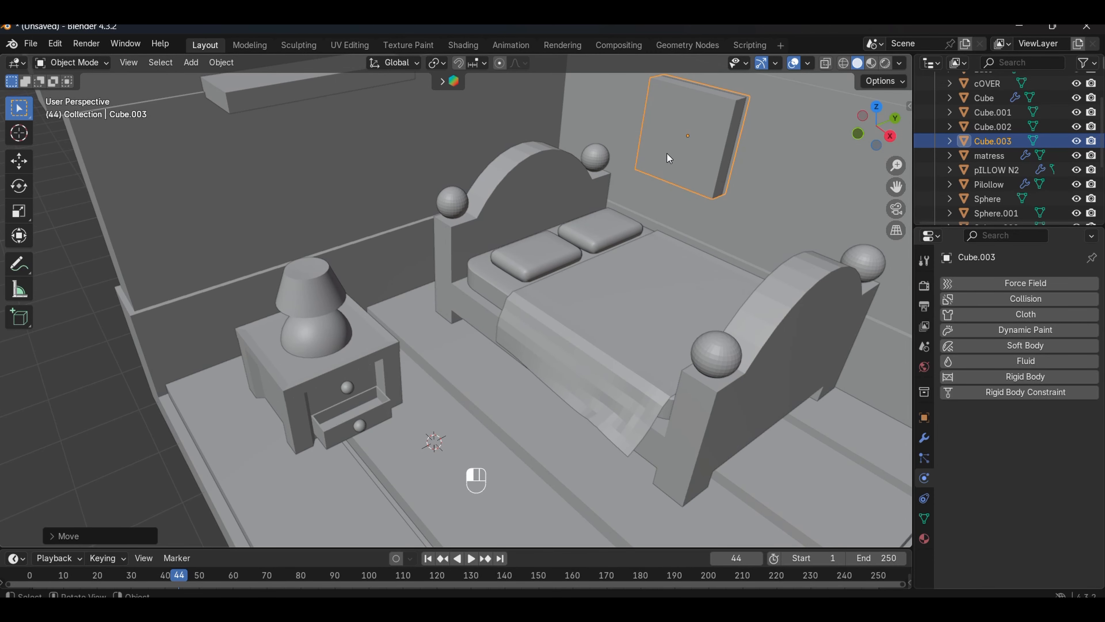
- Inset the wall panel's front face about 0.28 m and extrude it inward to form a recessed picture frame
{"action": "key", "text": "3"}
{"action": "key", "text": "Tab"}
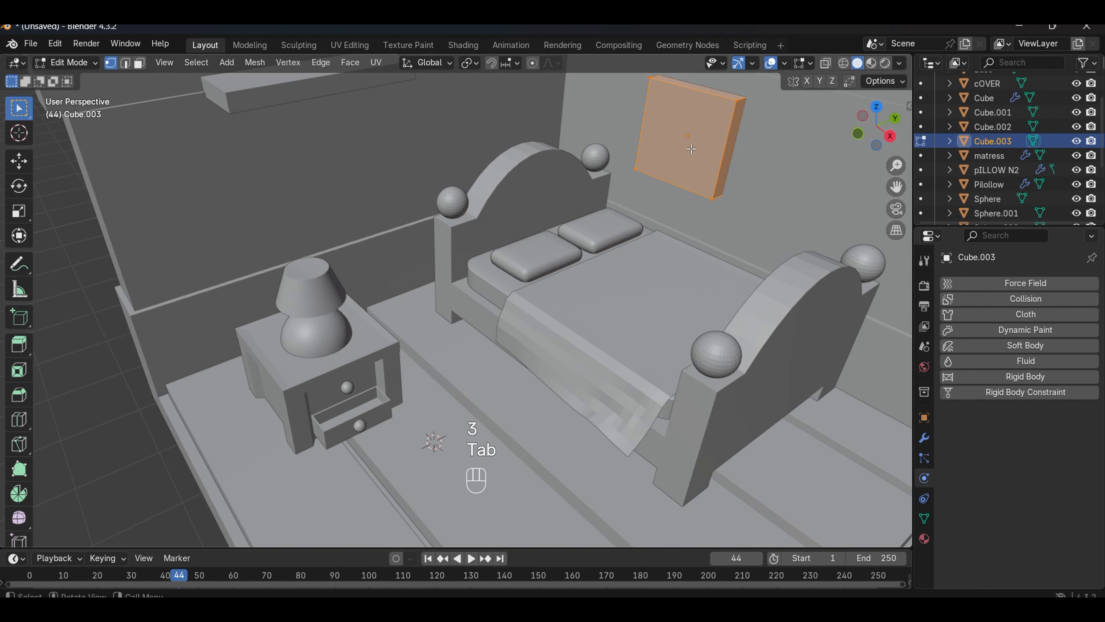
{"action": "left_click", "coordinate": [701, 142]}
{"action": "key", "text": "3"}
{"action": "left_click", "coordinate": [703, 143]}
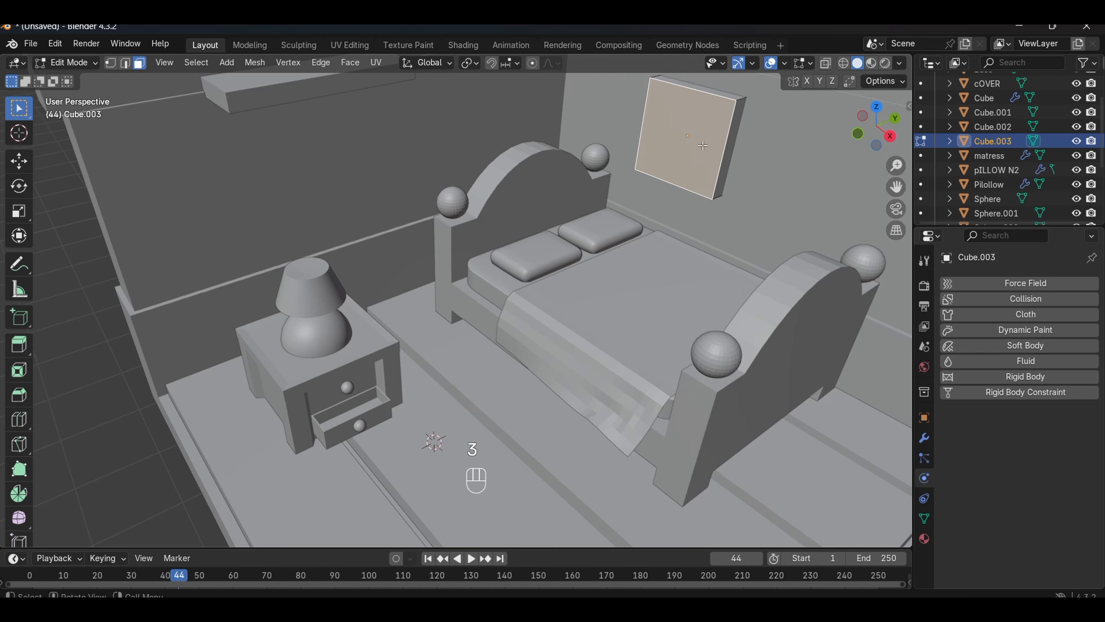
{"action": "key", "text": "i"}
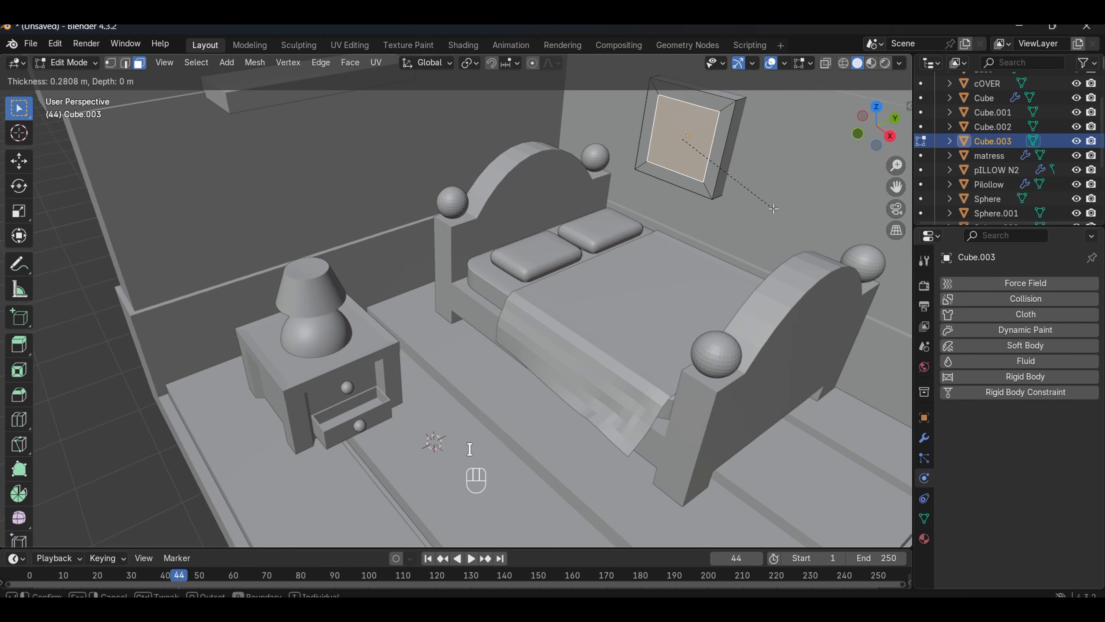
{"action": "left_click", "coordinate": [777, 210]}
{"action": "key", "text": "e"}
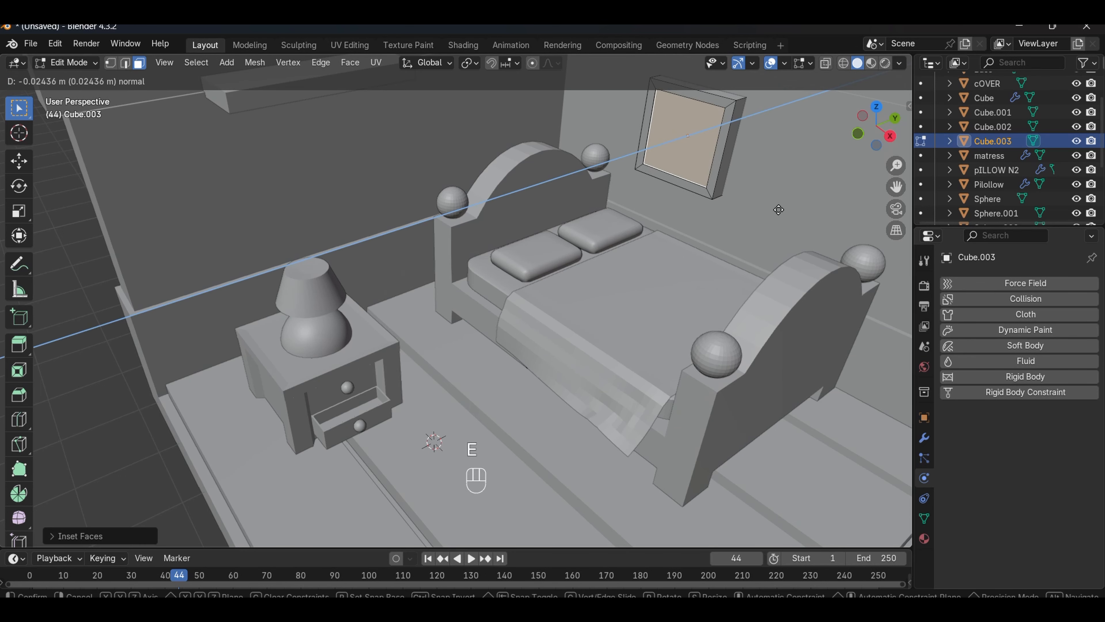
{"action": "left_click", "coordinate": [783, 209]}
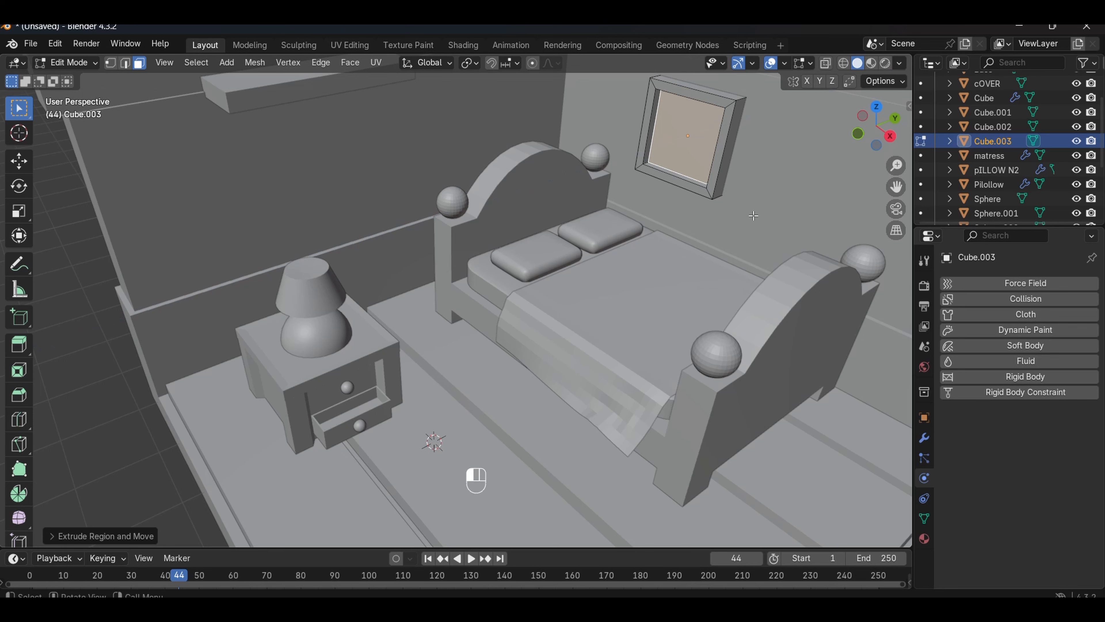
- Duplicate the whole frame mesh beside the original and scale the copy down to a smaller frame
{"action": "left_click", "coordinate": [763, 216]}
{"action": "left_click", "coordinate": [717, 147]}
{"action": "key", "text": "a"}
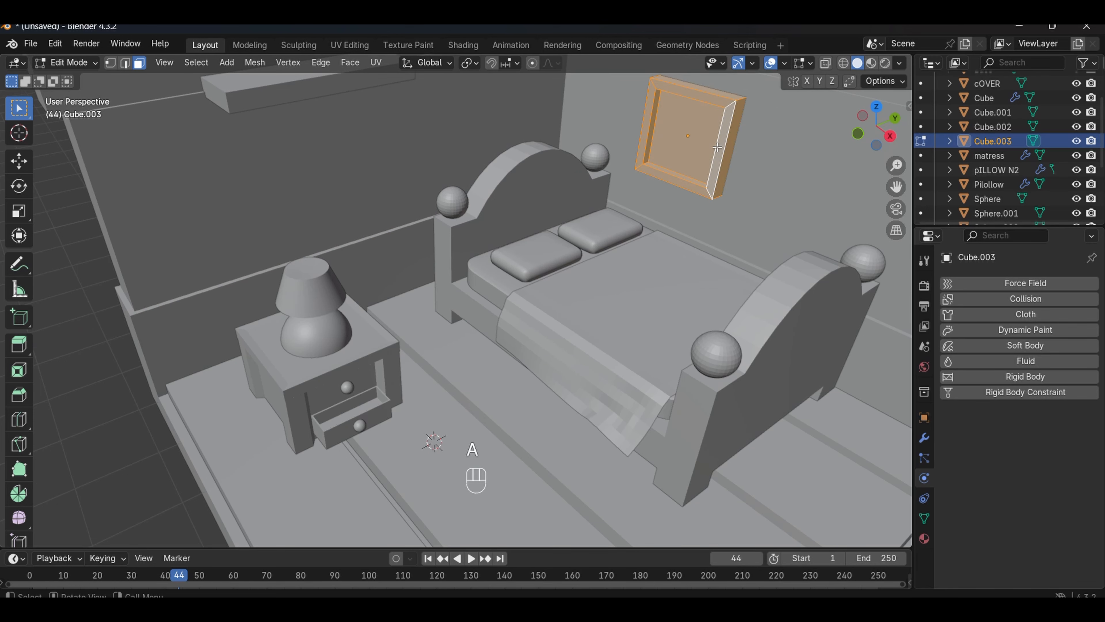
{"action": "key", "text": "shift+d"}
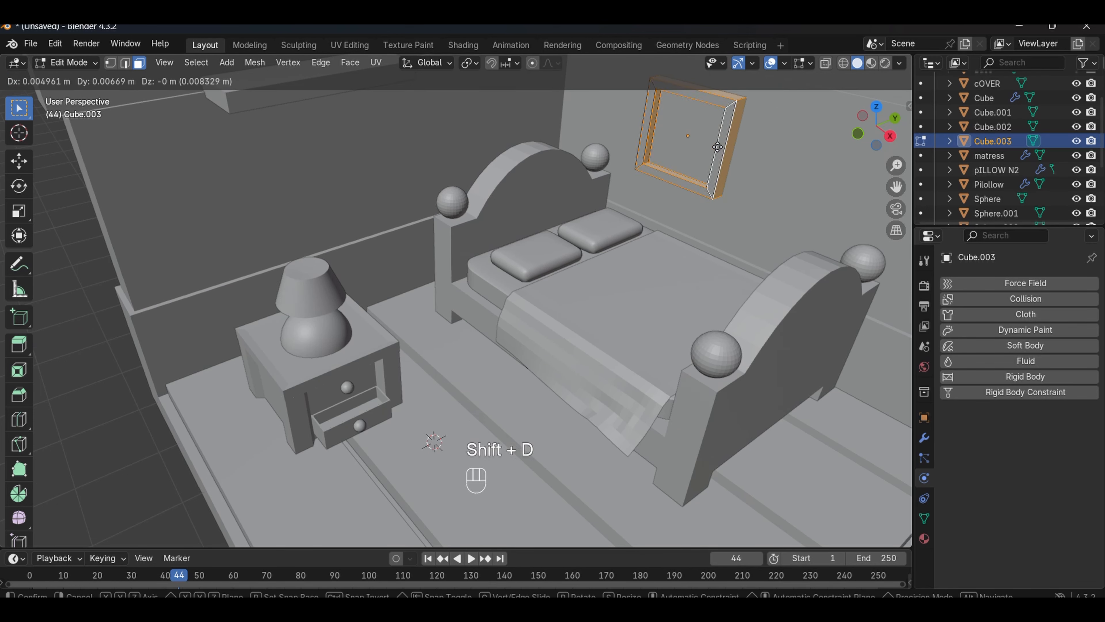
{"action": "left_click", "coordinate": [818, 152]}
{"action": "key", "text": "s"}
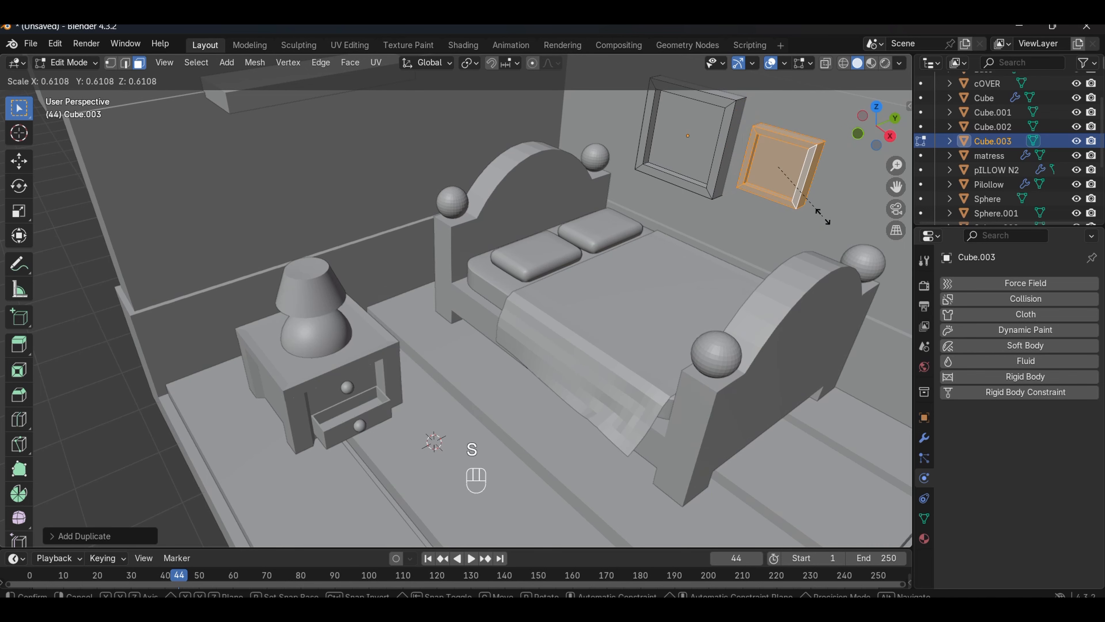
{"action": "left_click", "coordinate": [812, 210]}
{"action": "key", "text": "g"}
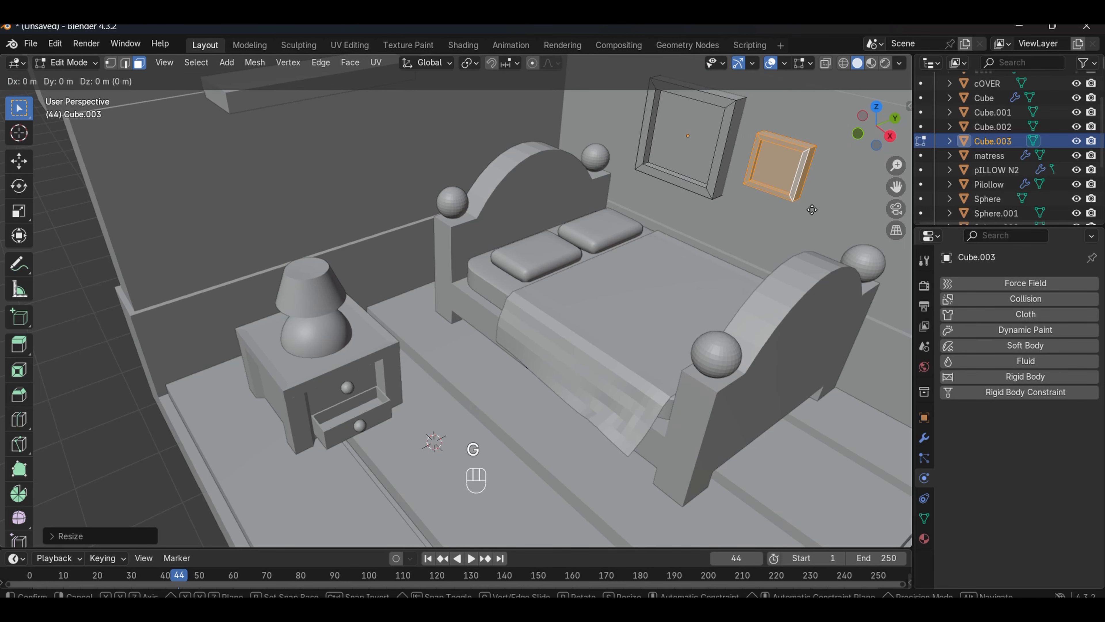
{"action": "right_click", "coordinate": [812, 210]}
- Duplicate the small frame straight down along Z so the copy sits directly beneath it
{"action": "middle_click_drag", "start_coordinate": [812, 210], "coordinate": [820, 230]}
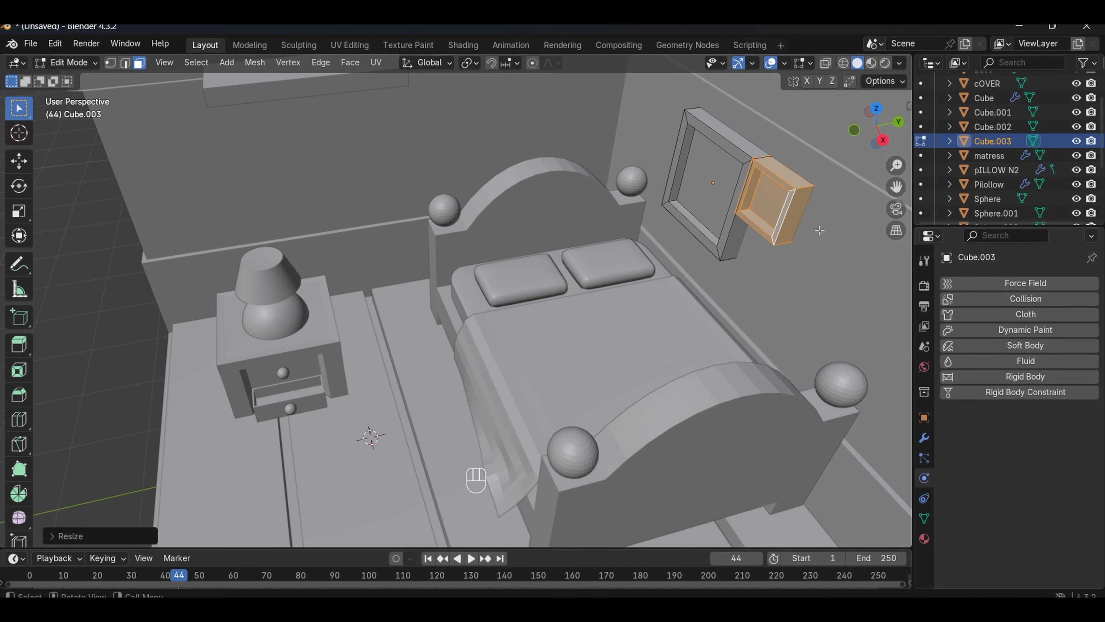
{"action": "key", "text": "shift"}
{"action": "key", "text": "shift+d"}
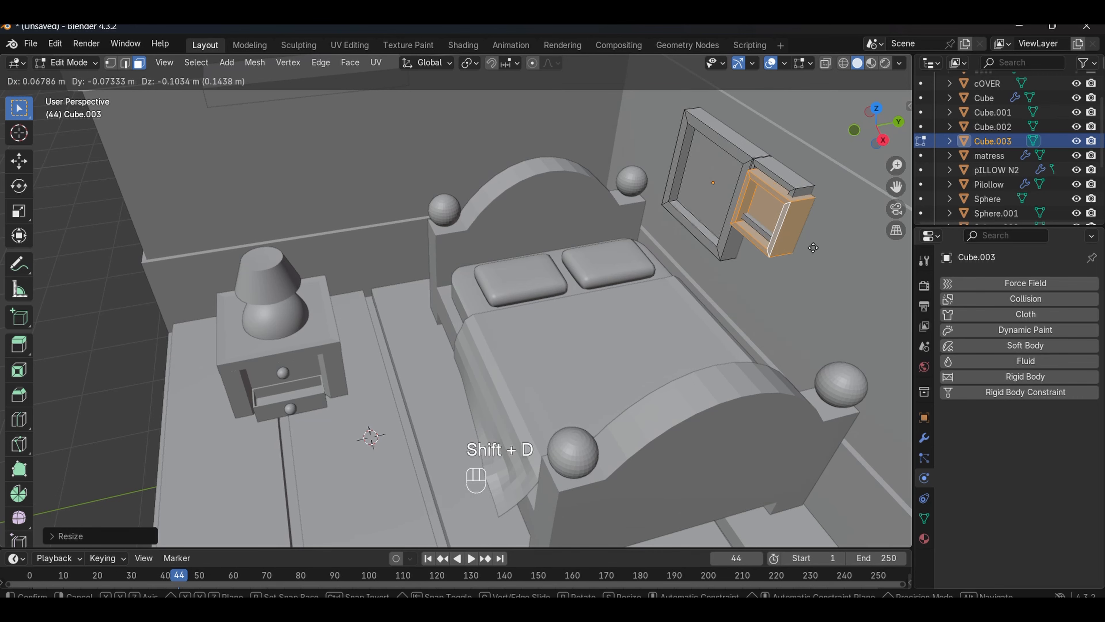
{"action": "key", "text": "z"}
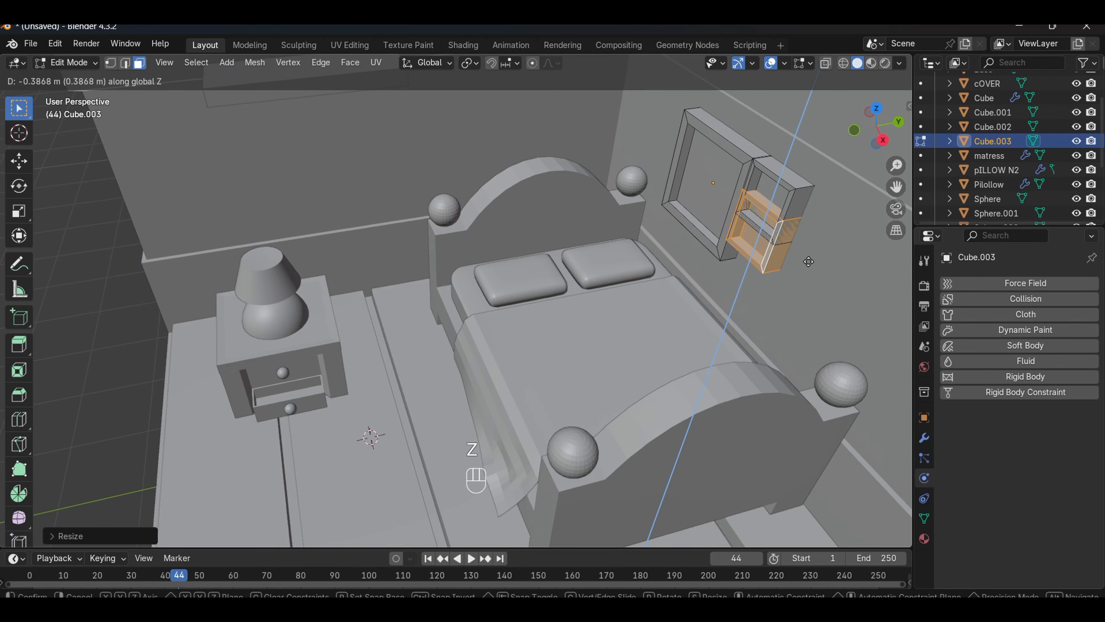
{"action": "left_click", "coordinate": [801, 284]}
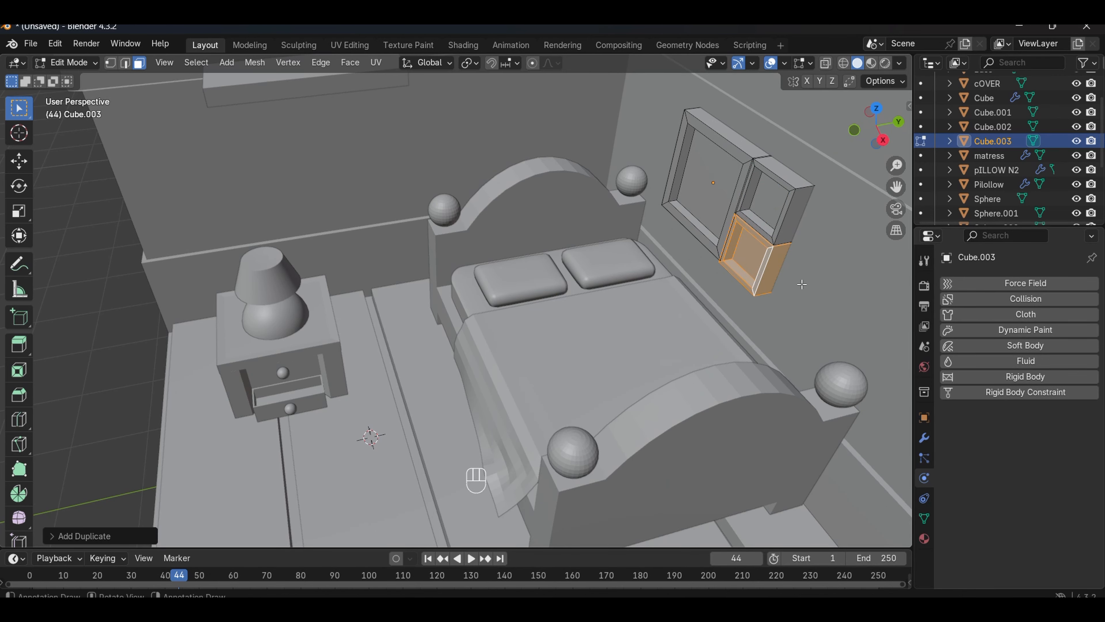
{"action": "middle_click_drag", "start_coordinate": [801, 284], "coordinate": [816, 231]}
{"action": "left_click", "coordinate": [816, 231]}
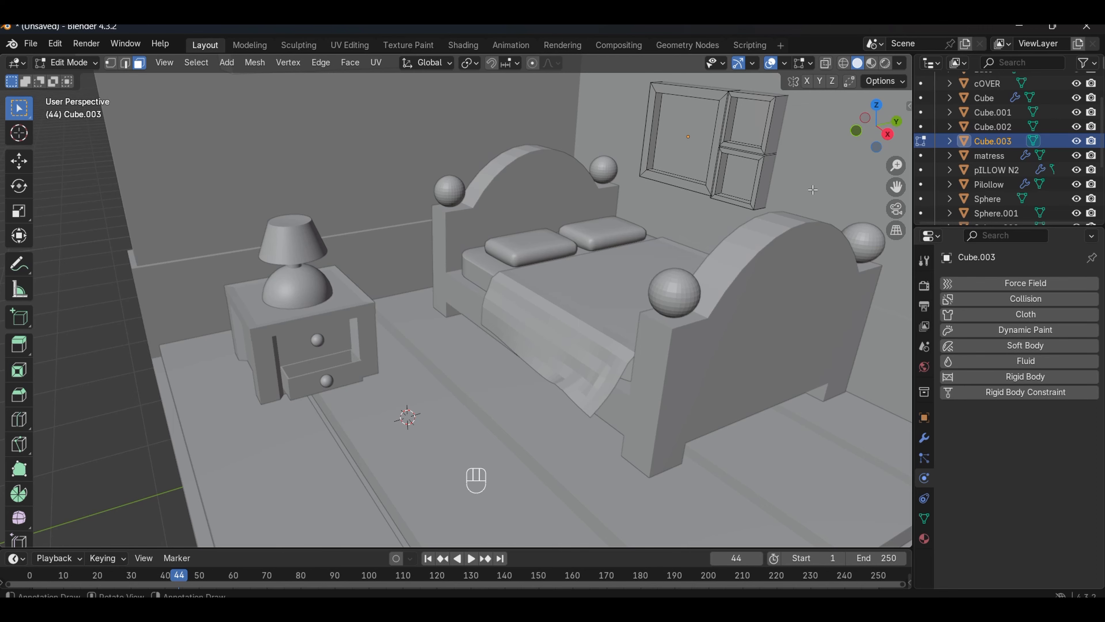
- Add a cylinder as a separate object and raise it along Z to hang high above the floor
{"action": "scroll", "coordinate": [813, 190], "scroll_direction": "down", "scroll_amount": 5}
{"action": "scroll", "coordinate": [595, 237], "scroll_direction": "up", "scroll_amount": 2}
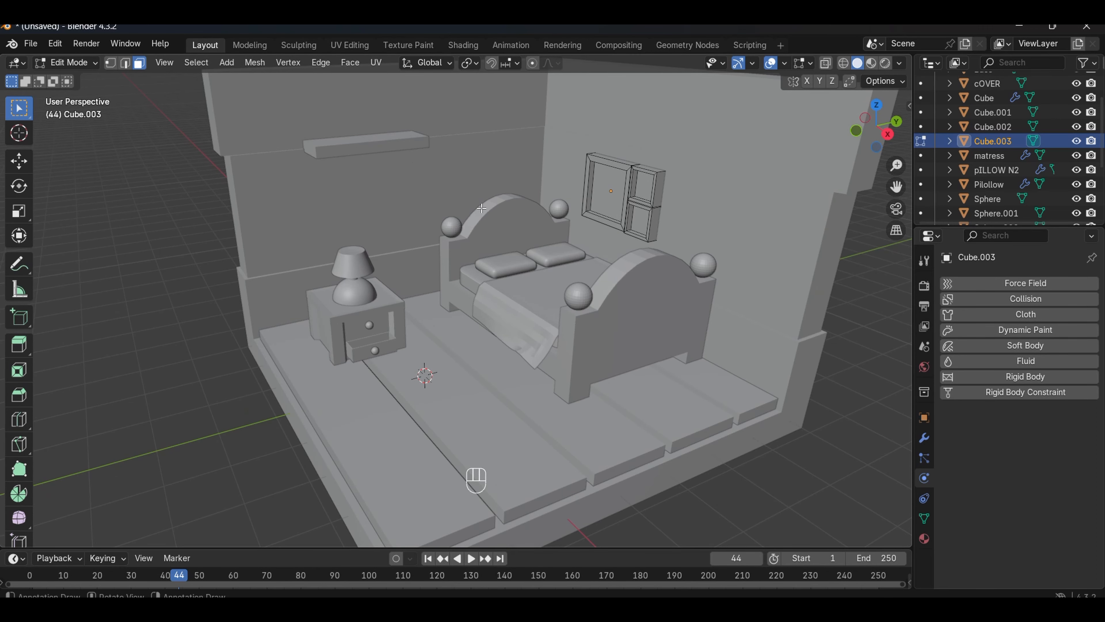
{"action": "key", "text": "shift+a"}
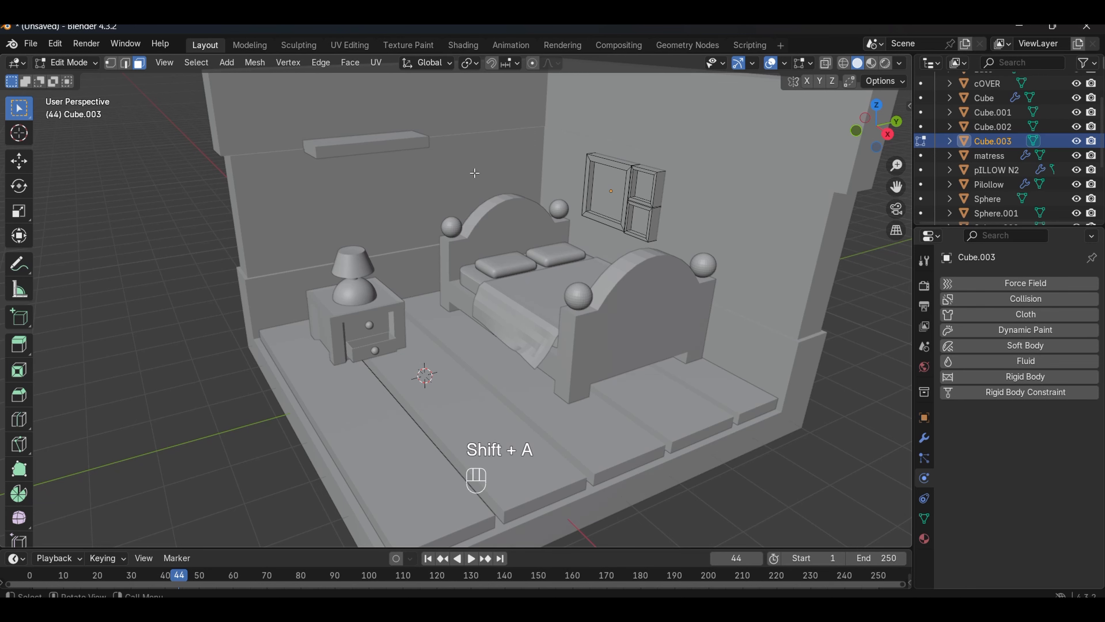
{"action": "key", "text": "g"}
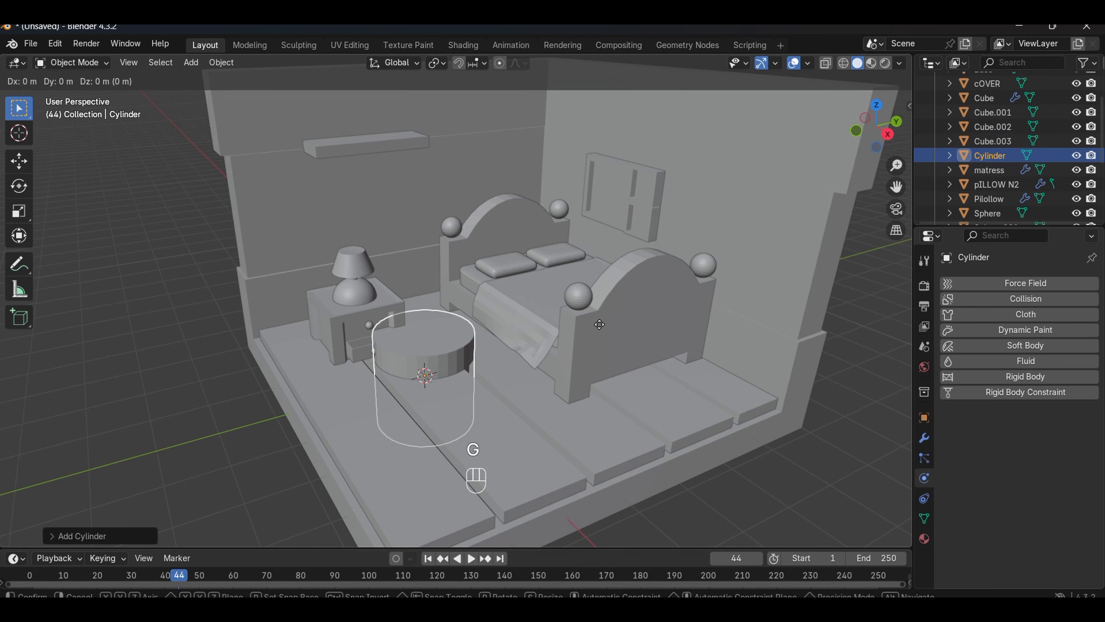
{"action": "key", "text": "z"}
{"action": "left_click", "coordinate": [483, 246]}
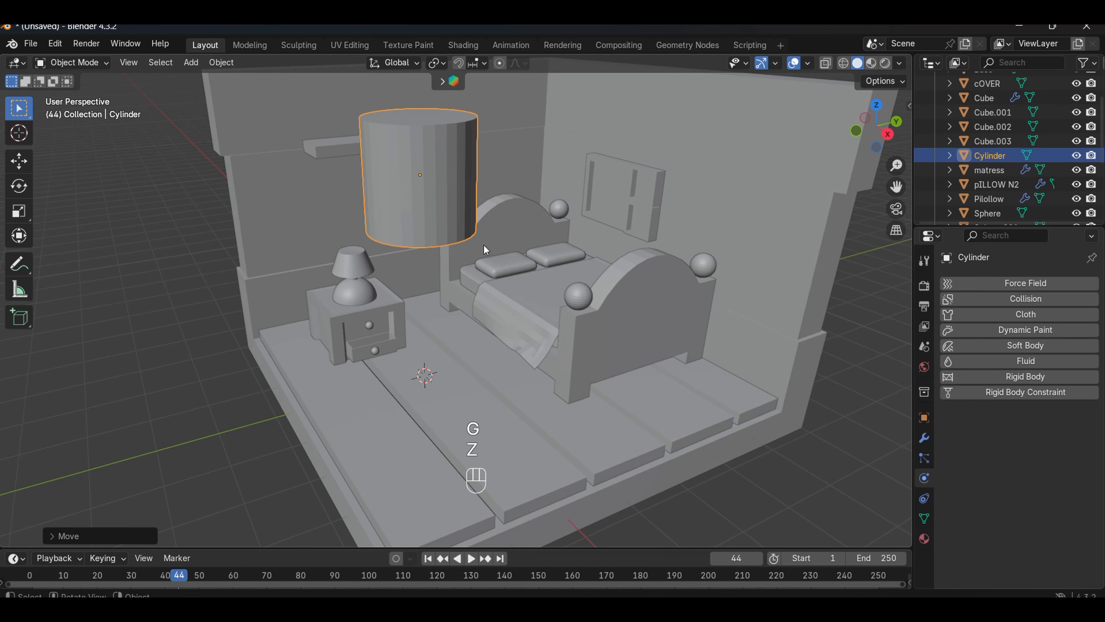
- Scale the hanging cylinder's bottom face down to about 0.43 so the sides taper downward
{"action": "key", "text": "Tab"}
{"action": "middle_click_drag", "start_coordinate": [482, 250], "coordinate": [440, 193]}
{"action": "left_click", "coordinate": [430, 162]}
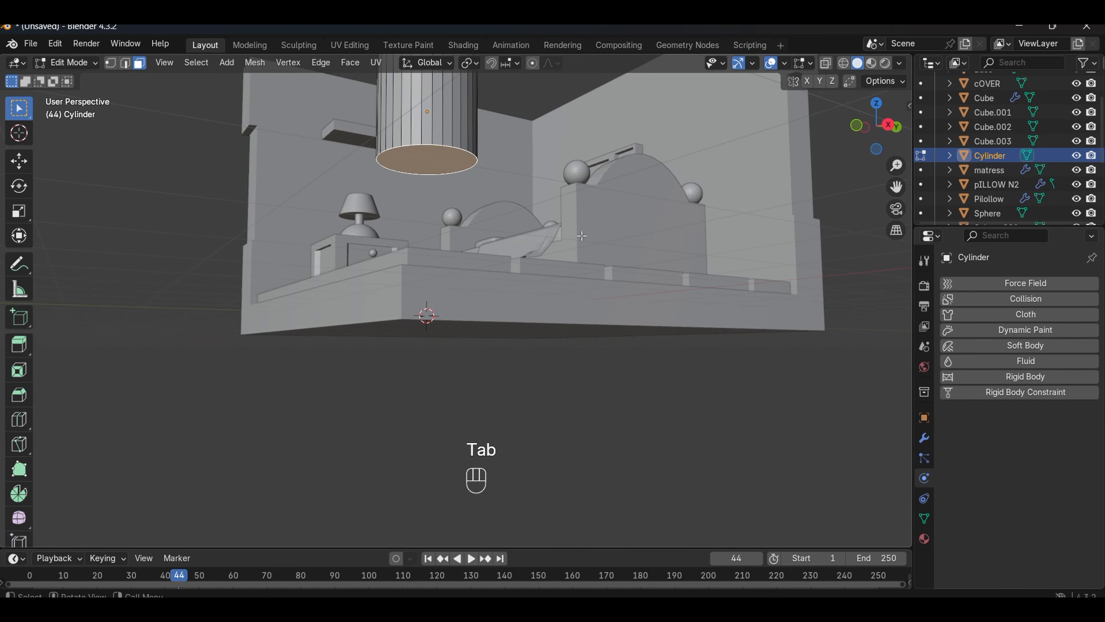
{"action": "key", "text": "s"}
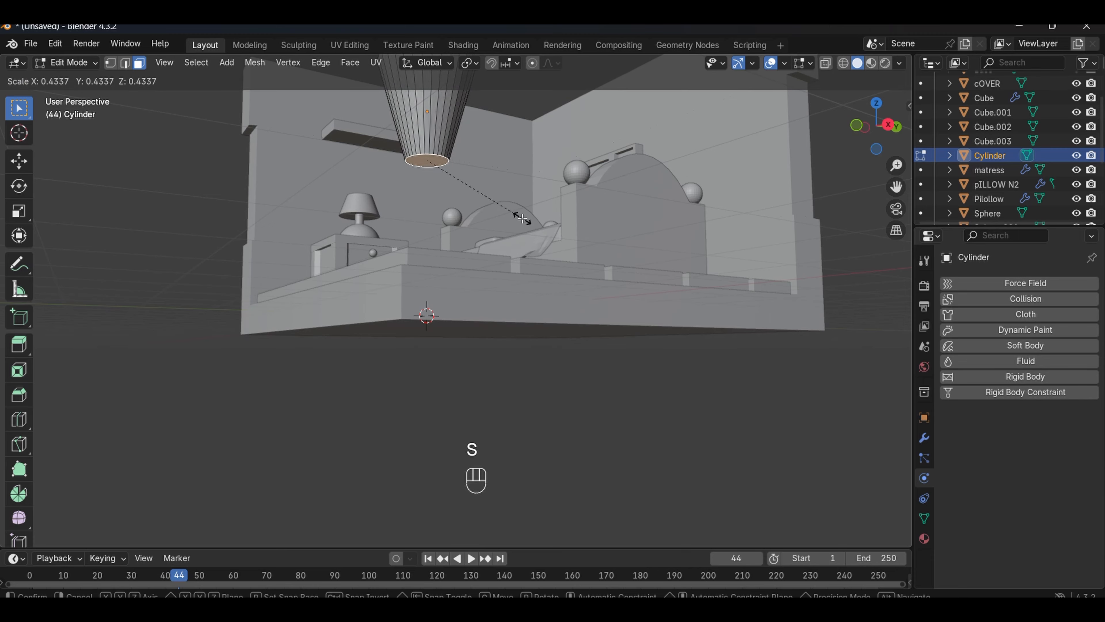
{"action": "left_click", "coordinate": [520, 220]}
- Lower the tapered cylinder's top face along Z to make a shallow bowl shape
{"action": "middle_click_drag", "start_coordinate": [520, 220], "coordinate": [412, 219]}
{"action": "left_click", "coordinate": [440, 244]}
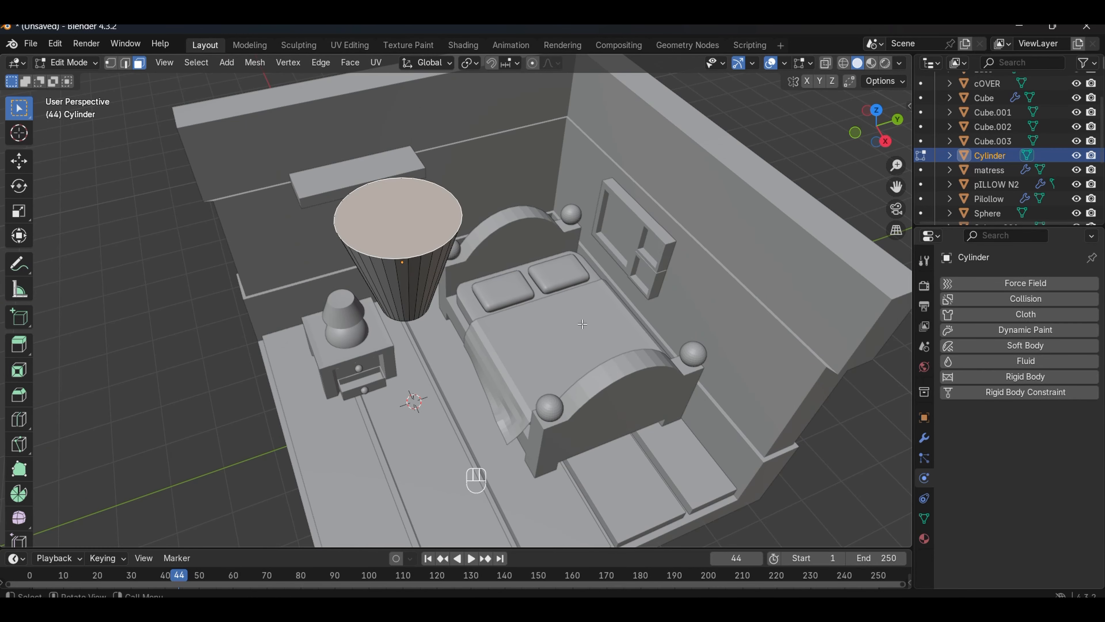
{"action": "key", "text": "g"}
{"action": "key", "text": "z"}
{"action": "left_click", "coordinate": [589, 357]}
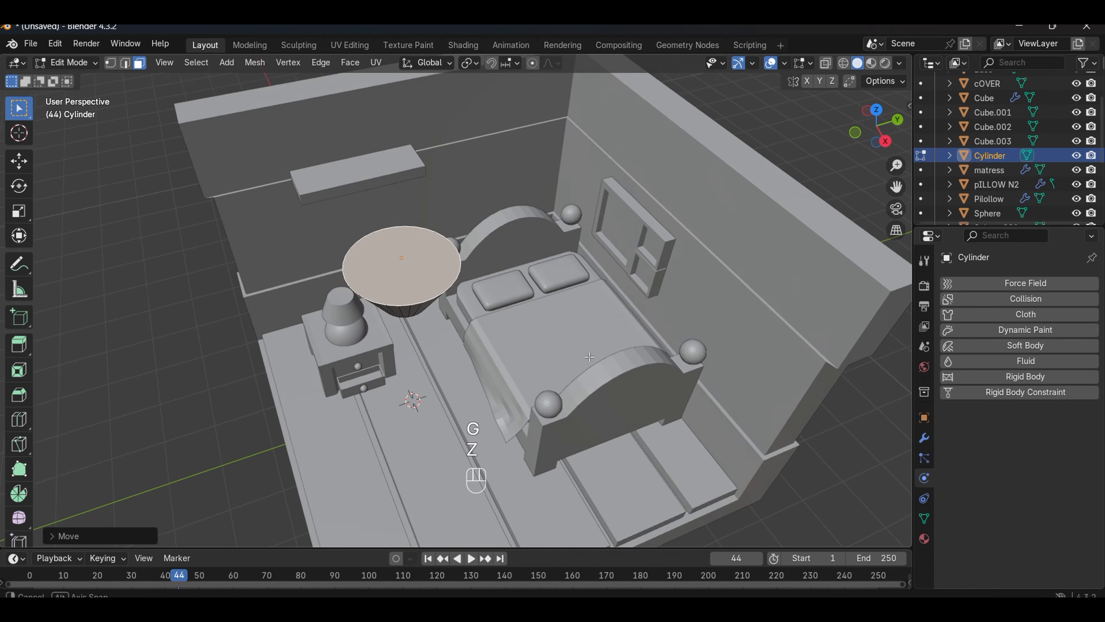
- Scale the whole bowl mesh down to a small decoration that suits the wall shelf
{"action": "middle_click_drag", "start_coordinate": [590, 357], "coordinate": [589, 309]}
{"action": "key", "text": "a"}
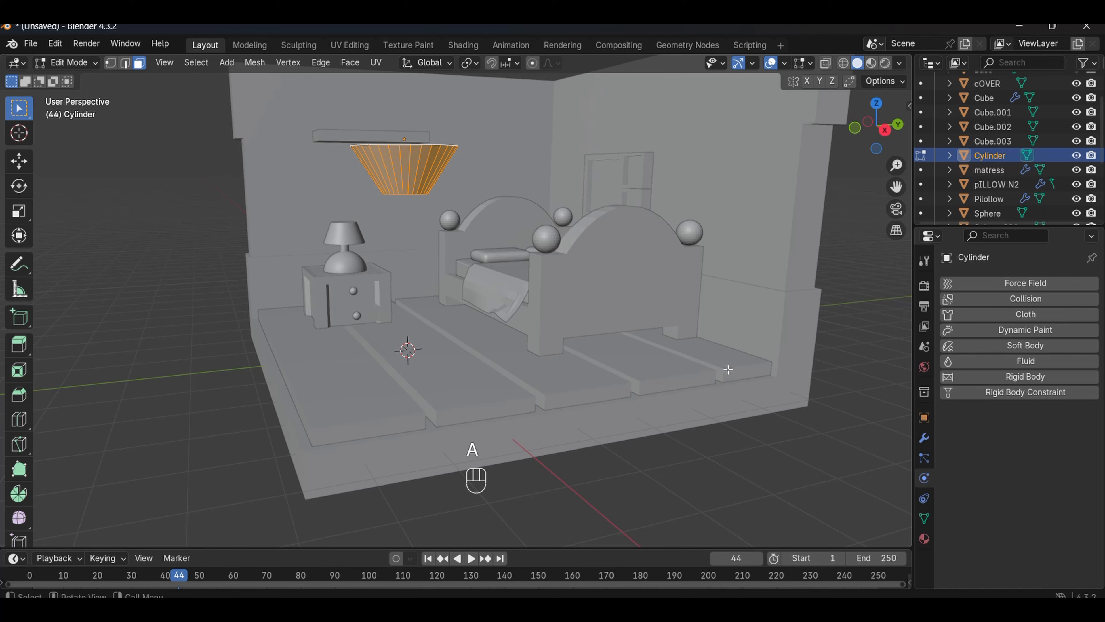
{"action": "key", "text": "s"}
{"action": "left_click", "coordinate": [505, 257]}
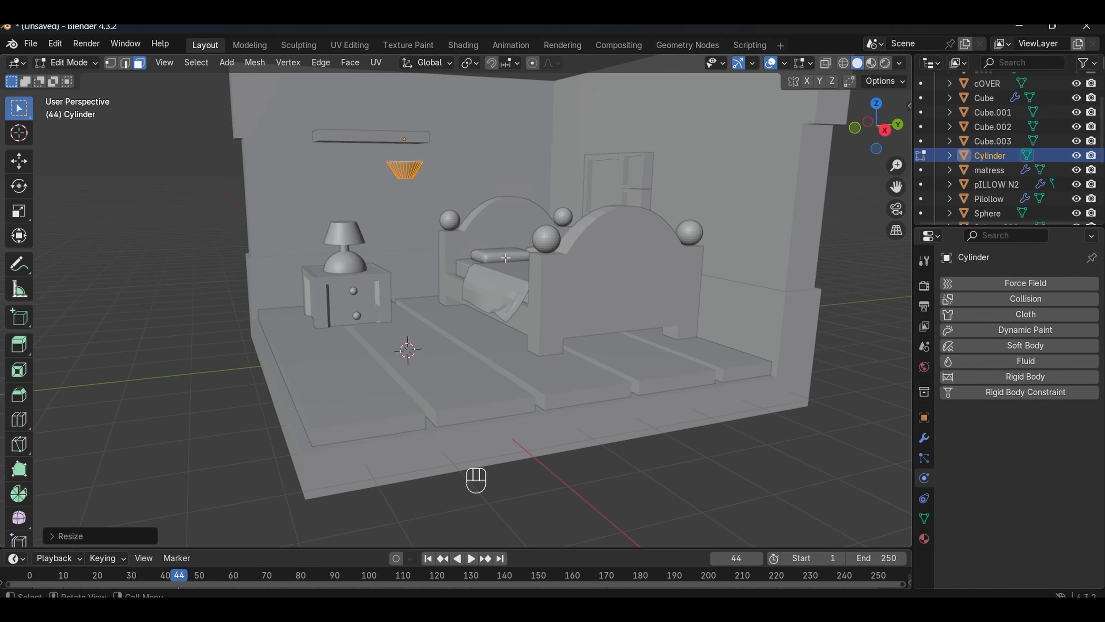
- Raise the small bowl along Z in front view and shift it sideways along X onto the wall shelf
{"action": "key", "text": "KP_1"}
{"action": "key", "text": "g"}
{"action": "key", "text": "z"}
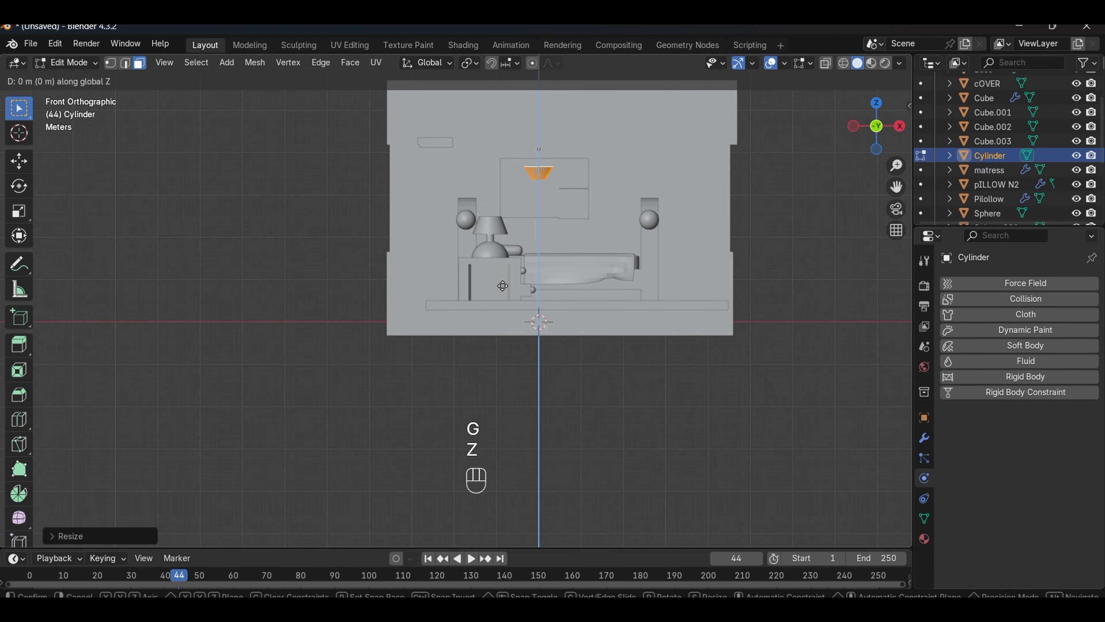
{"action": "left_click", "coordinate": [512, 242]}
{"action": "key", "text": "f"}
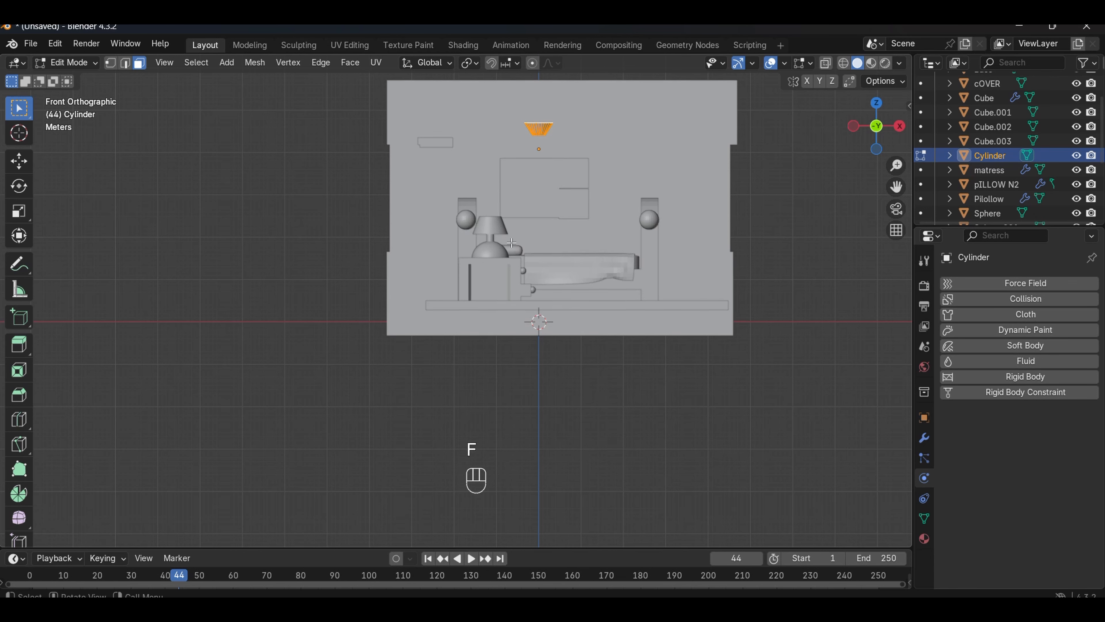
{"action": "key", "text": "g"}
{"action": "key", "text": "y"}
{"action": "key", "text": "x"}
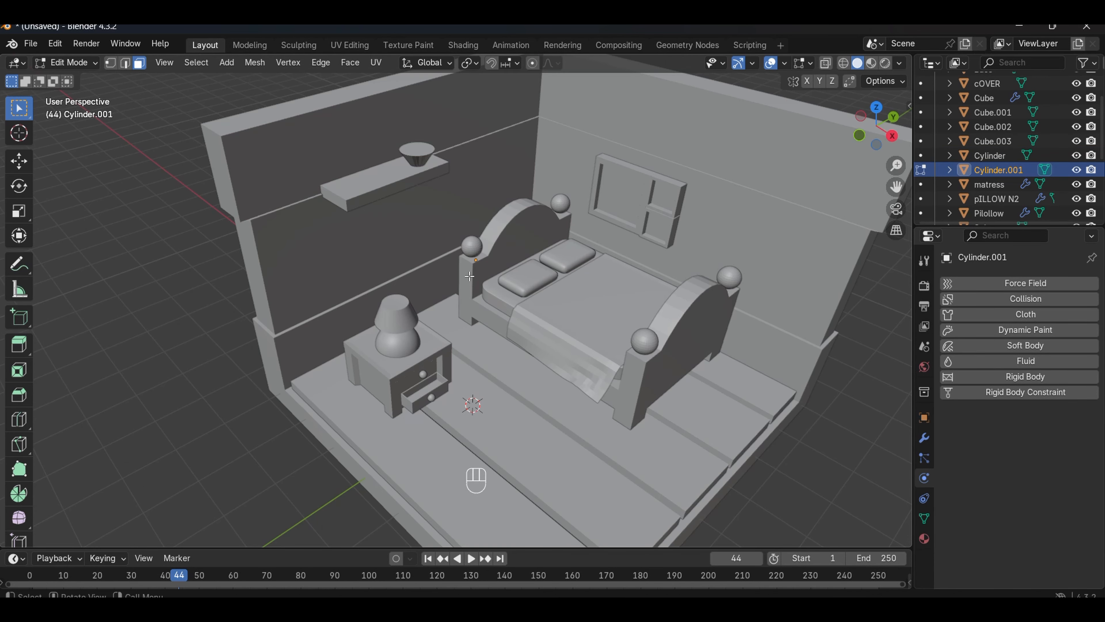
- Add a cube as a separate object and raise it about 3.48 m along Z
{"action": "key", "text": "shift+a"}
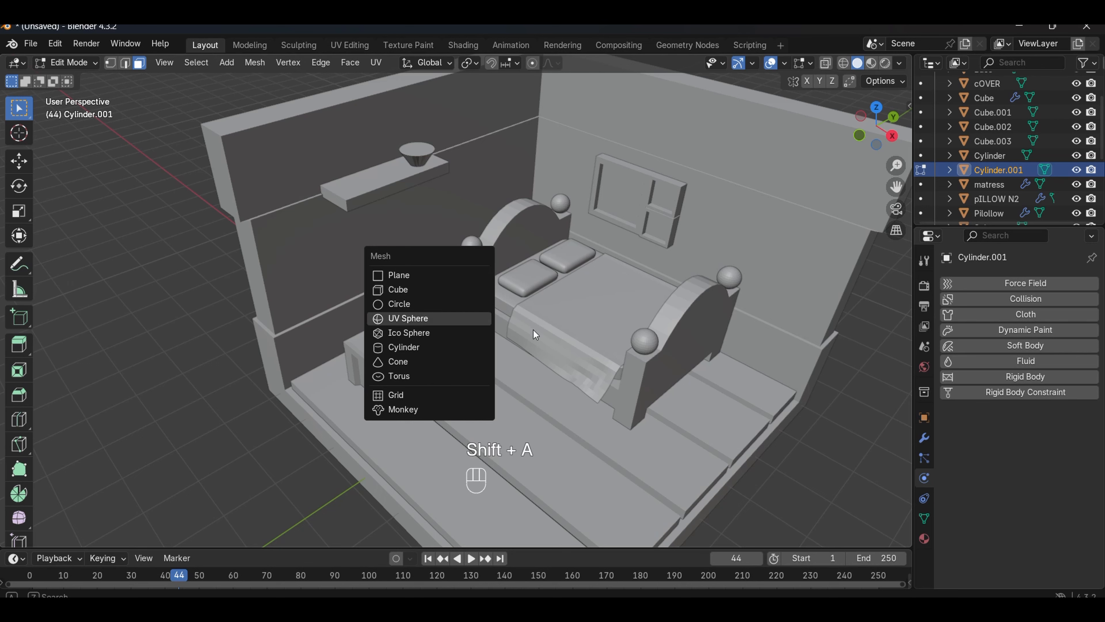
{"action": "key", "text": "Tab"}
{"action": "key", "text": "shift+a"}
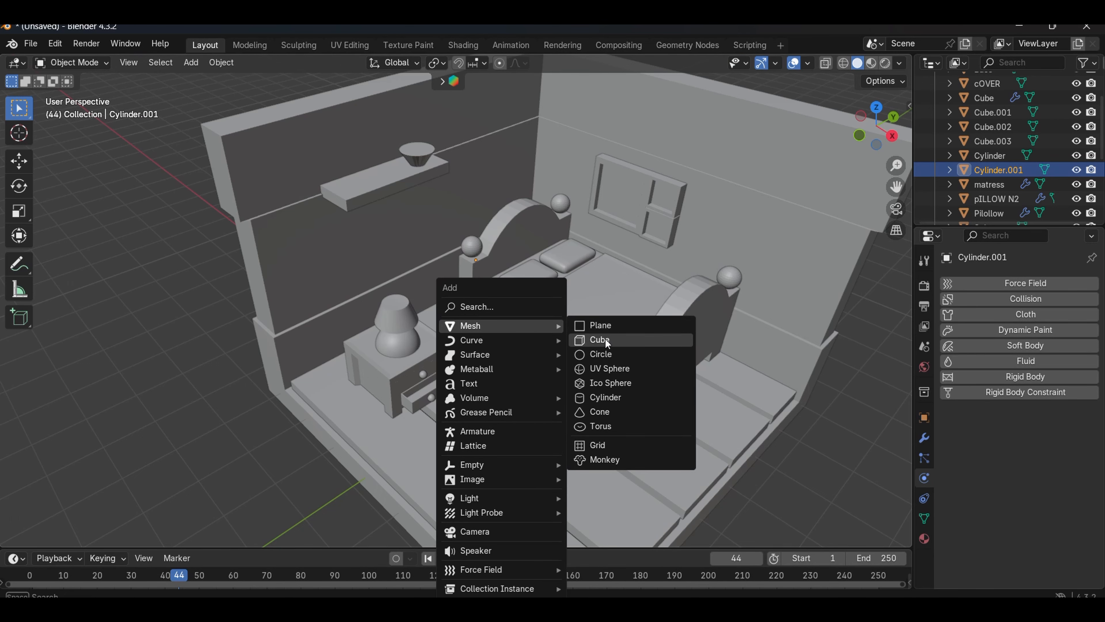
{"action": "left_click", "coordinate": [607, 341]}
{"action": "key", "text": "g"}
{"action": "key", "text": "z"}
{"action": "left_click", "coordinate": [772, 426]}
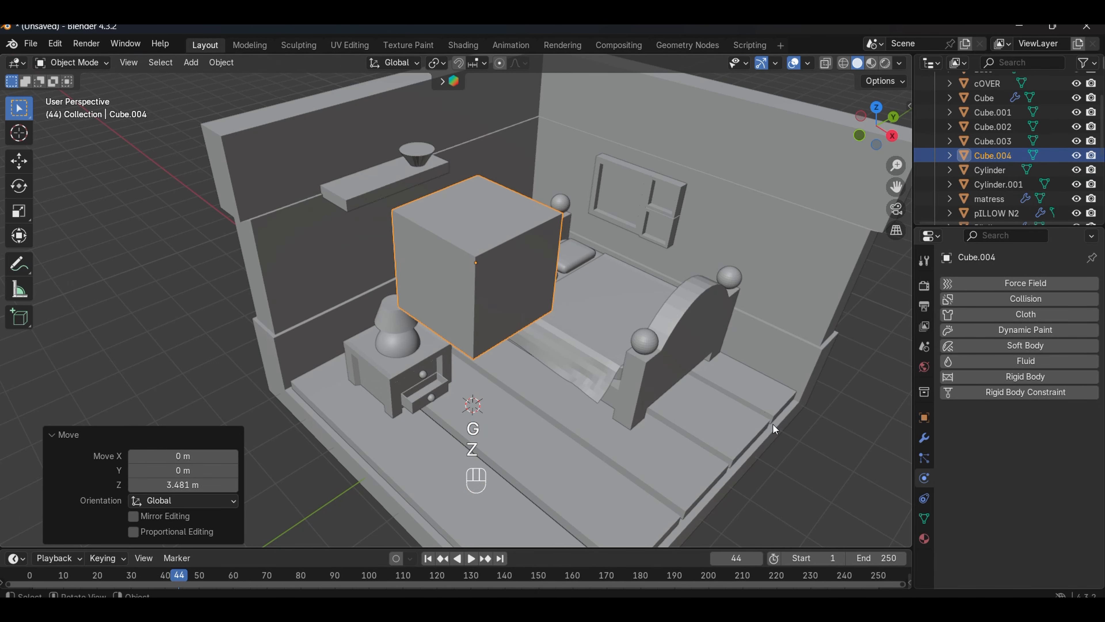
- Scale the cube into a small, thin upright panel and raise it about 1.2 m along Z in front view
{"action": "key", "text": "s"}
{"action": "middle_click_drag", "start_coordinate": [691, 414], "coordinate": [731, 387]}
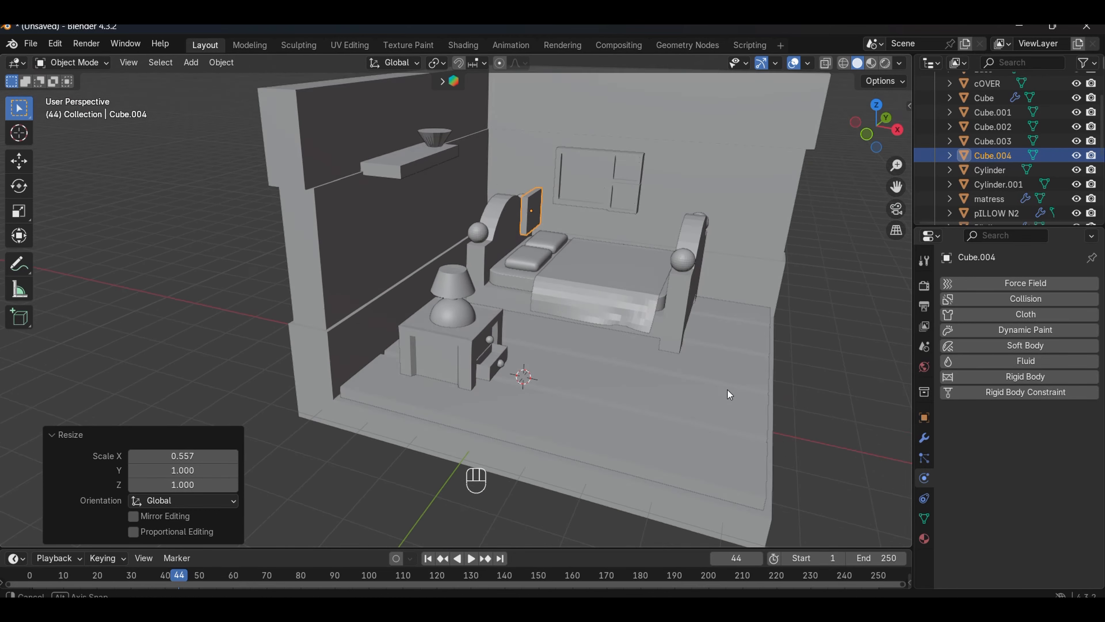
{"action": "key", "text": "KP_1"}
{"action": "key", "text": "g"}
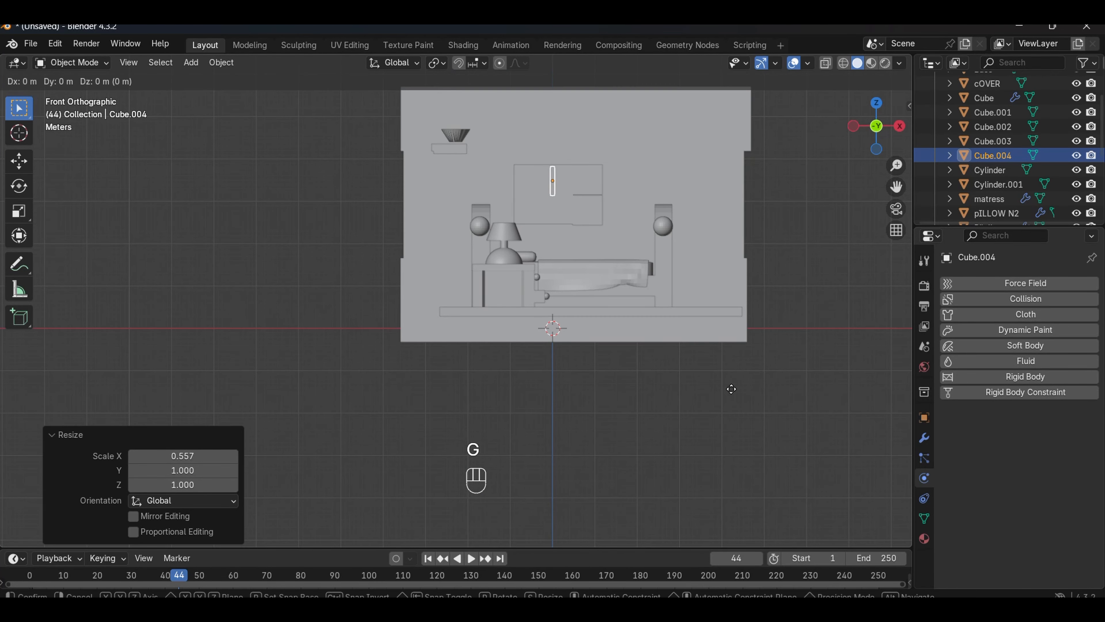
{"action": "key", "text": "z"}
{"action": "left_click", "coordinate": [732, 344]}
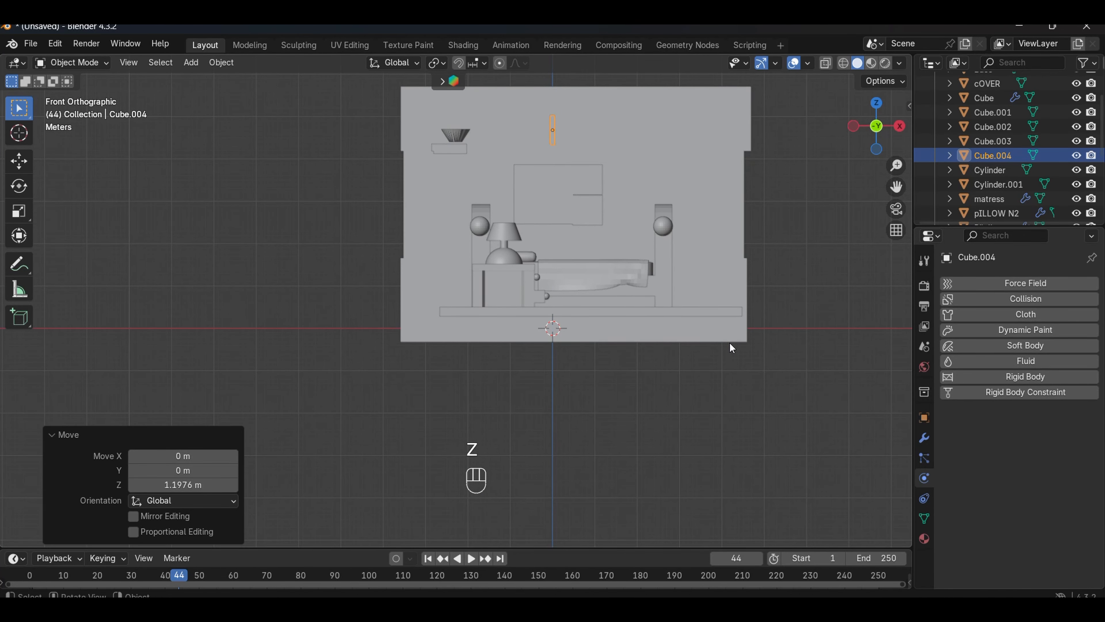
- Place the thin panel on the wall shelf beside the bowl and tilt it backward about the Y axis
{"action": "key", "text": "g"}
{"action": "key", "text": "y"}
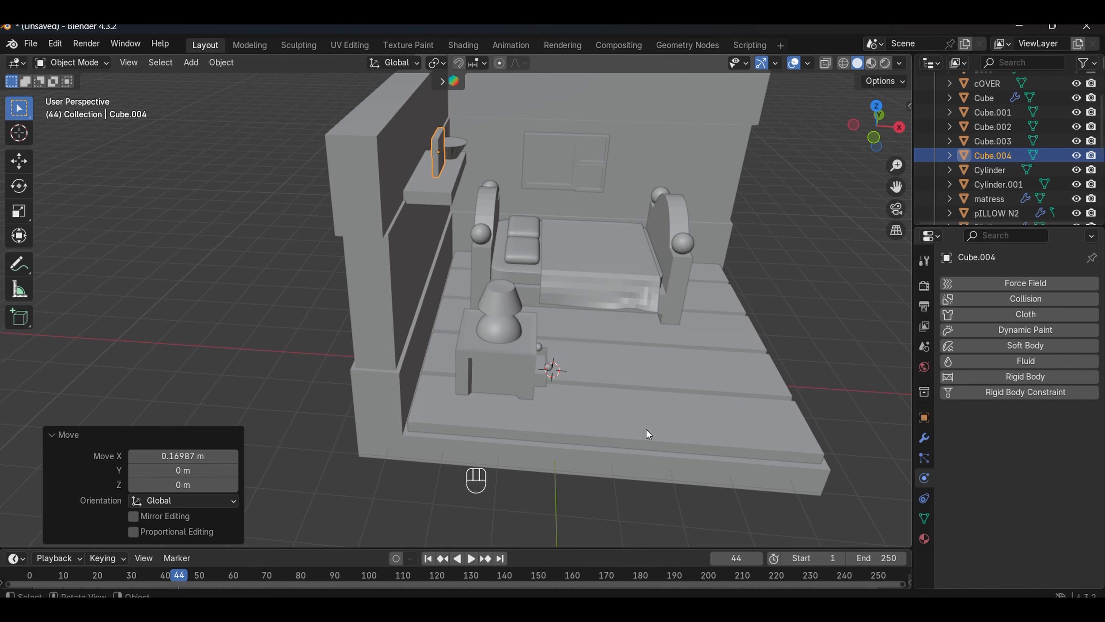
{"action": "key", "text": "r"}
{"action": "key", "text": "y"}
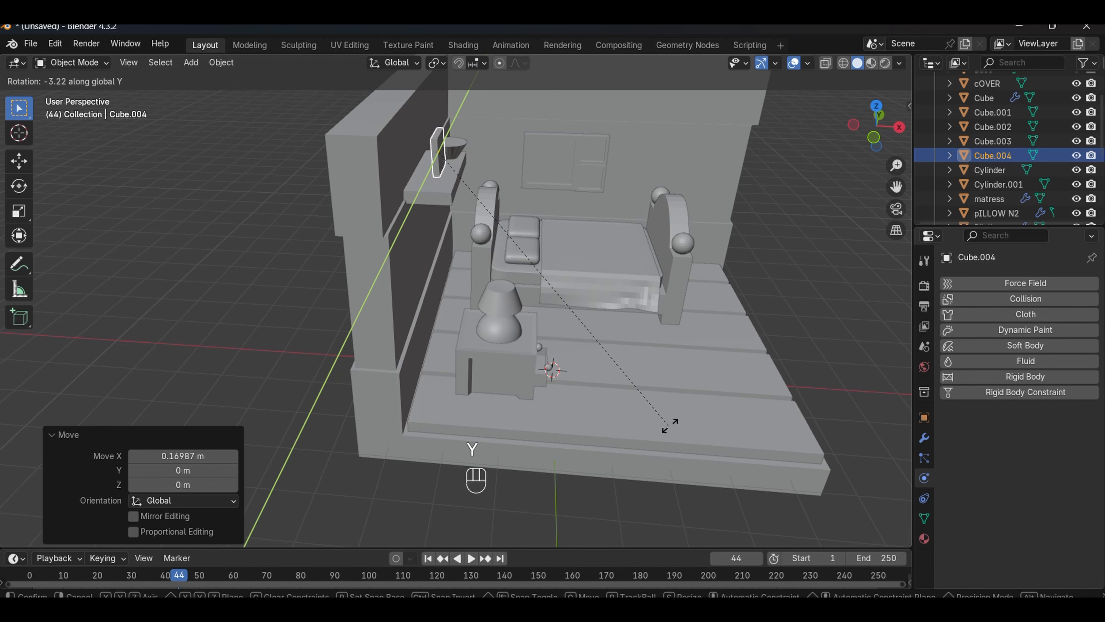
- Slide the tilted panel along X in wireframe front view until its top edge leans against the wall
{"action": "key", "text": "KP_1"}
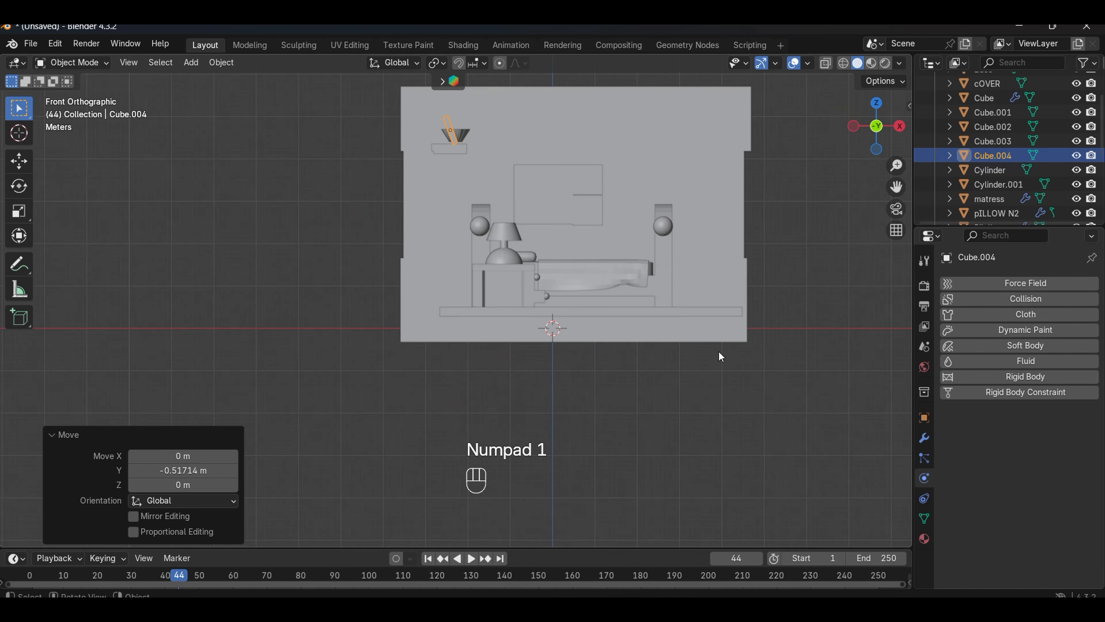
{"action": "scroll", "coordinate": [721, 356], "scroll_direction": "up", "scroll_amount": 2}
{"action": "middle_click_drag", "start_coordinate": [631, 258], "coordinate": [643, 400], "text": "shift"}
{"action": "key", "text": "shift+z"}
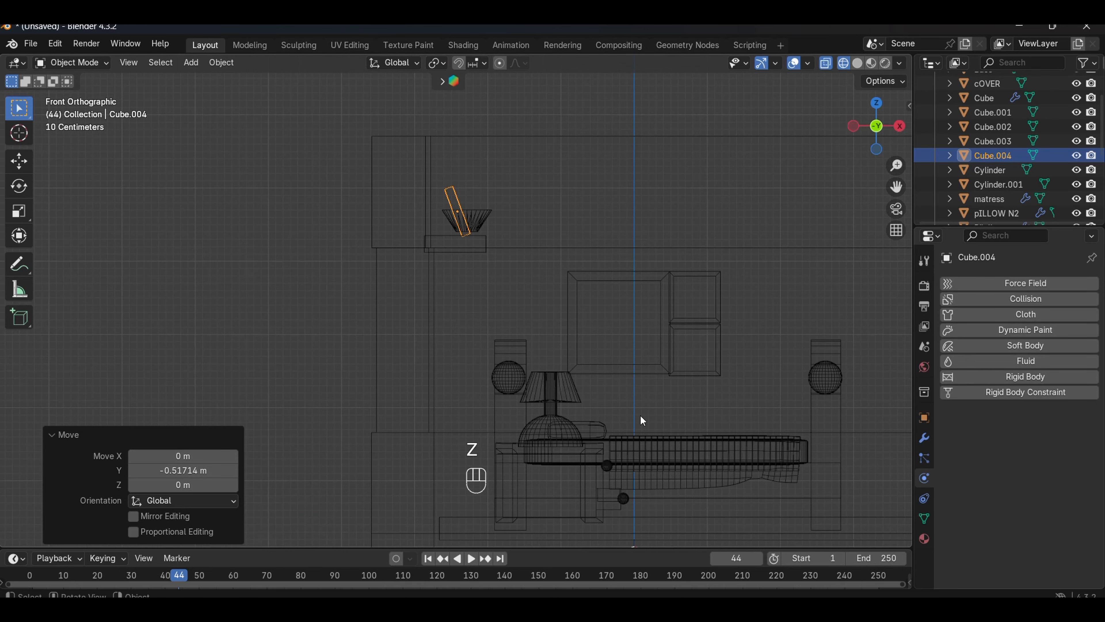
{"action": "key", "text": "g"}
{"action": "key", "text": "x"}
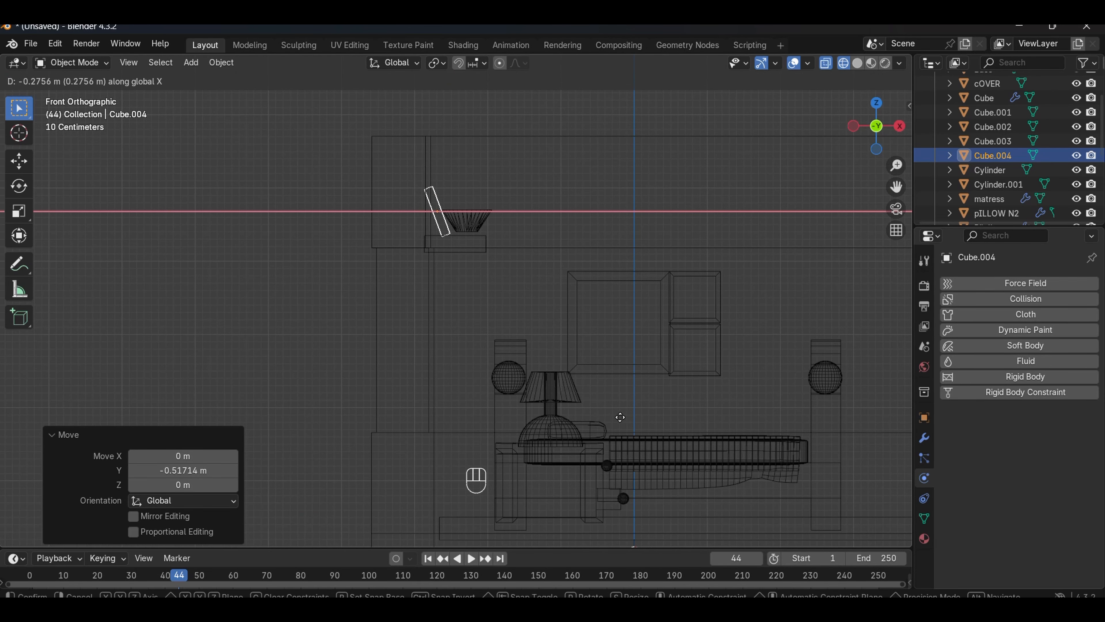
{"action": "left_click", "coordinate": [625, 418]}
- In solid shading, inset the leaning panel's front face and extrude it about 0.003 m inward as a picture frame
{"action": "middle_click_drag", "start_coordinate": [641, 412], "coordinate": [607, 404]}
{"action": "key", "text": "z"}
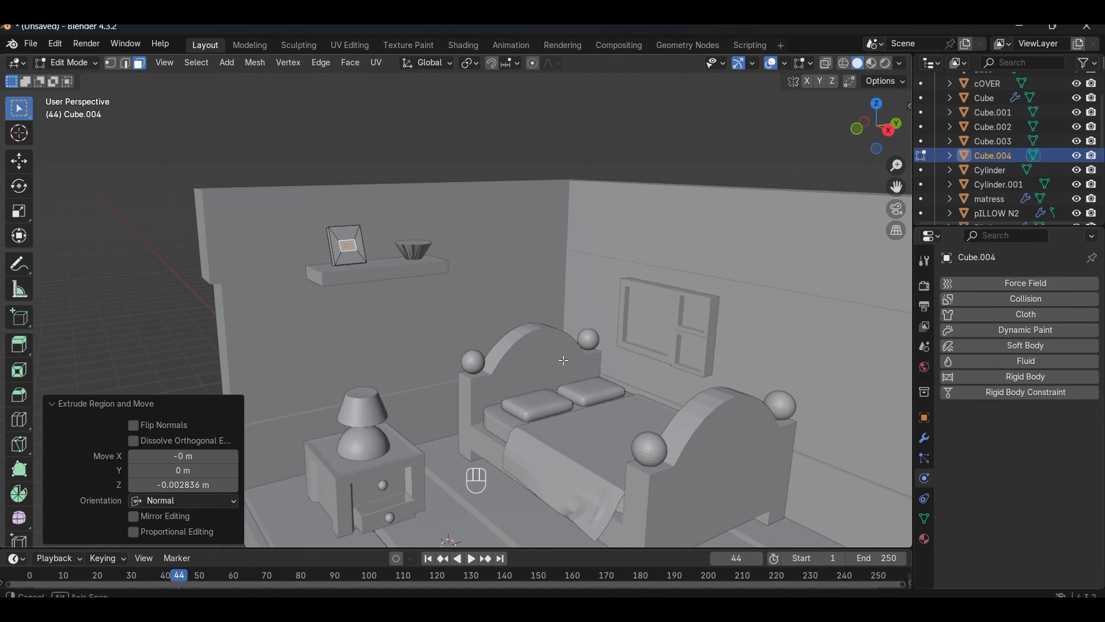
{"action": "scroll", "coordinate": [560, 369], "scroll_direction": "down", "scroll_amount": 3}
{"action": "middle_click_drag", "start_coordinate": [560, 369], "coordinate": [548, 383]}
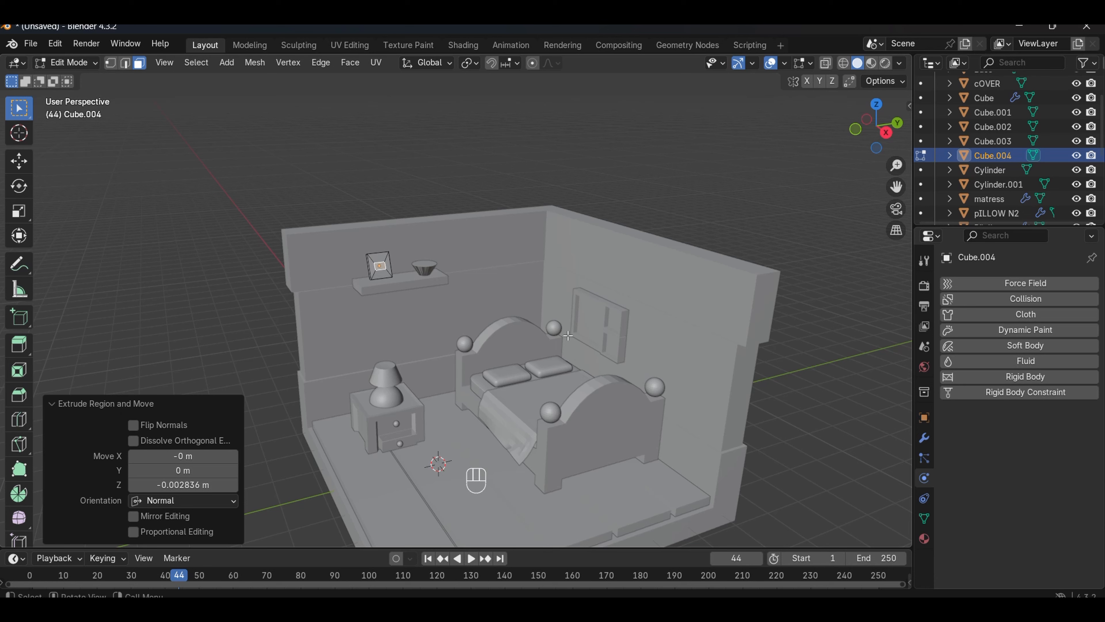